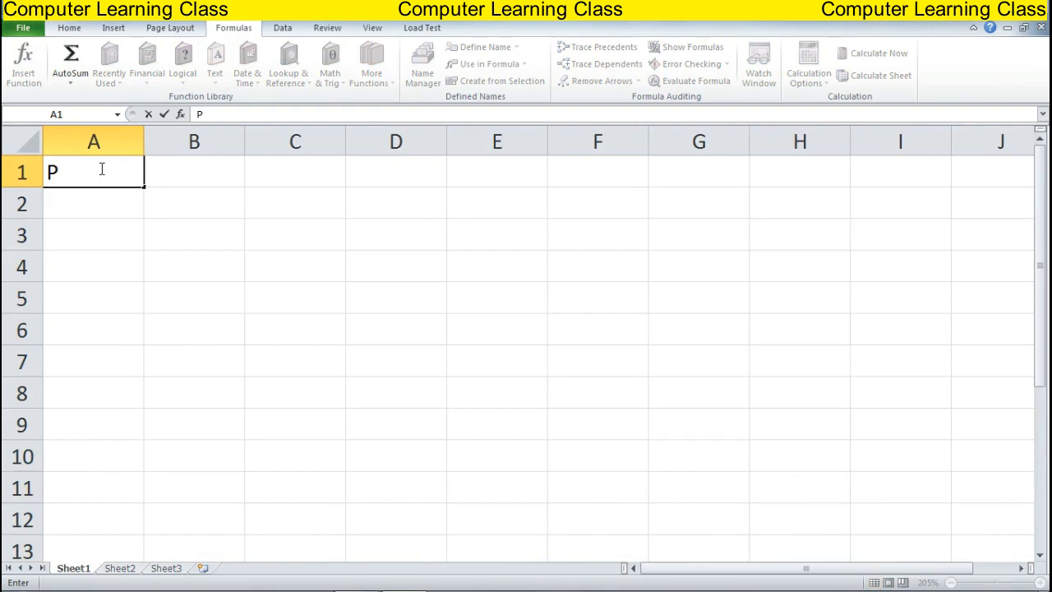
Enter the loan inputs PV 78000, RATE 8% and NPER 9 in A1:B3
text(V)
key(Tab)
text(78)
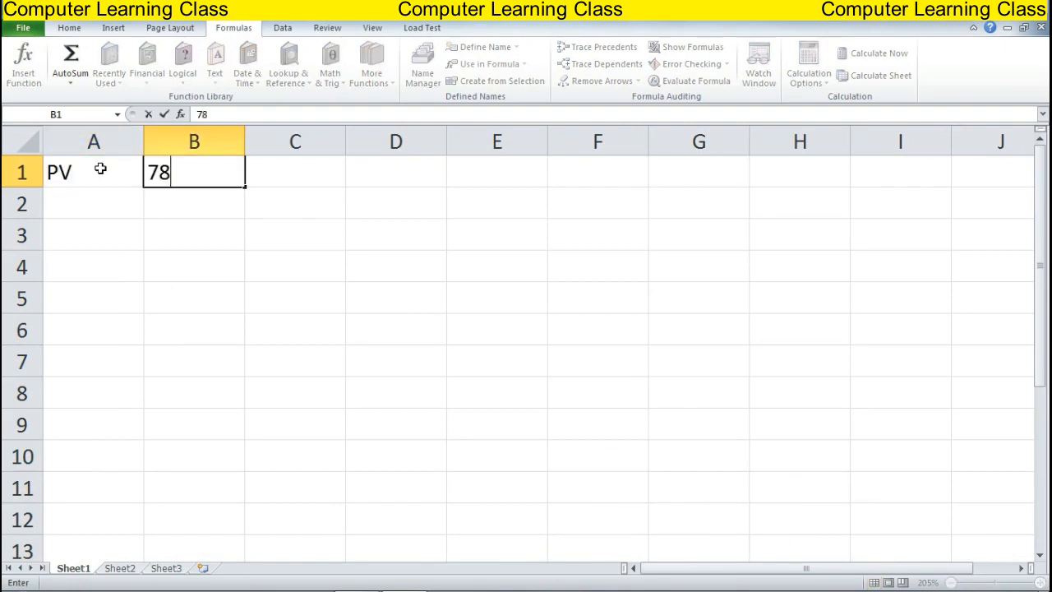
text(000)
key(Return)
text(R)
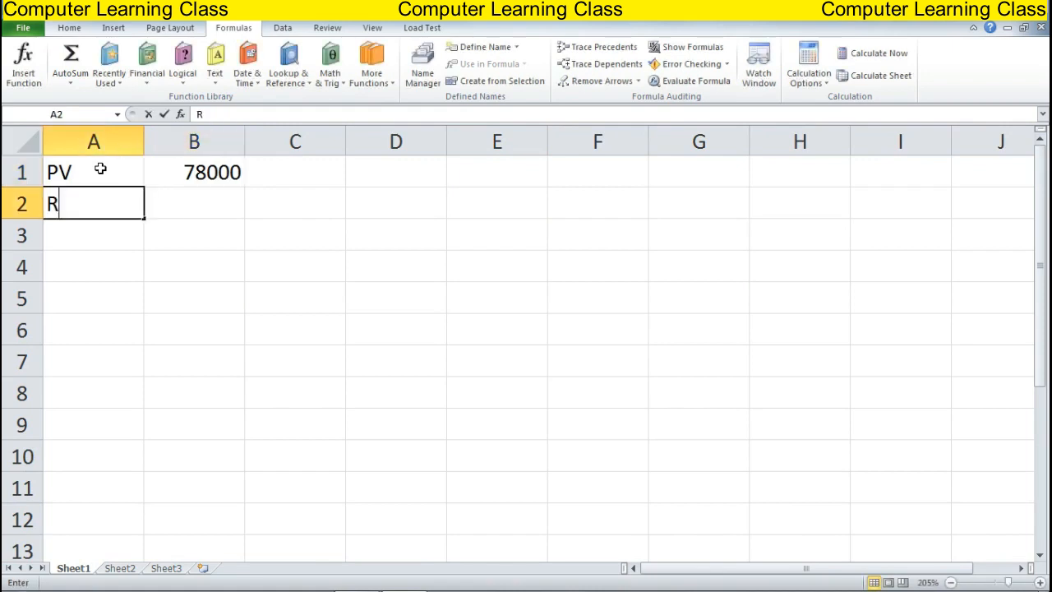
text(ATE)
key(Tab)
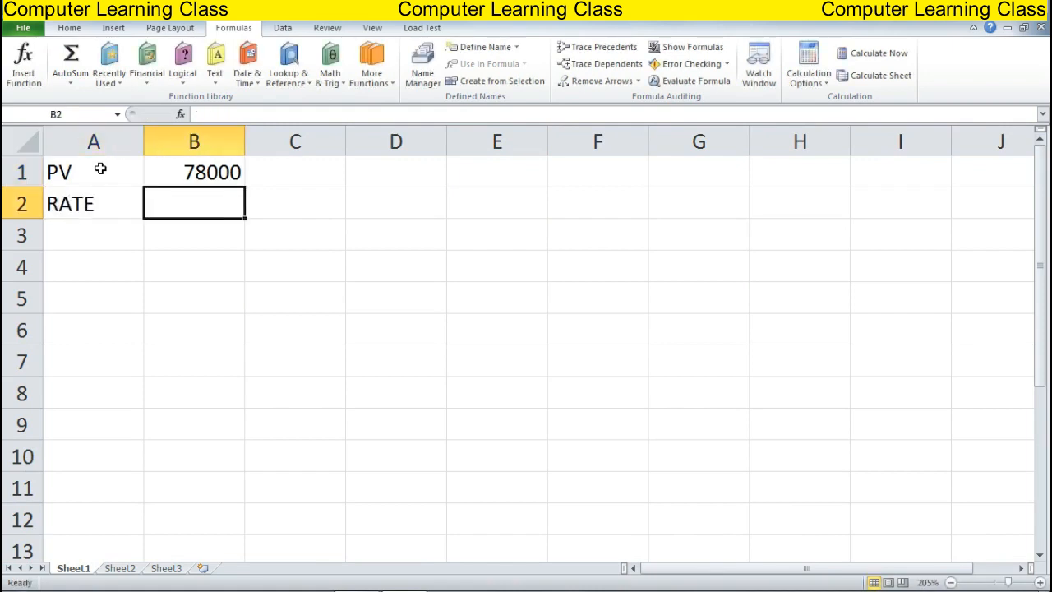
text(8%)
key(Return)
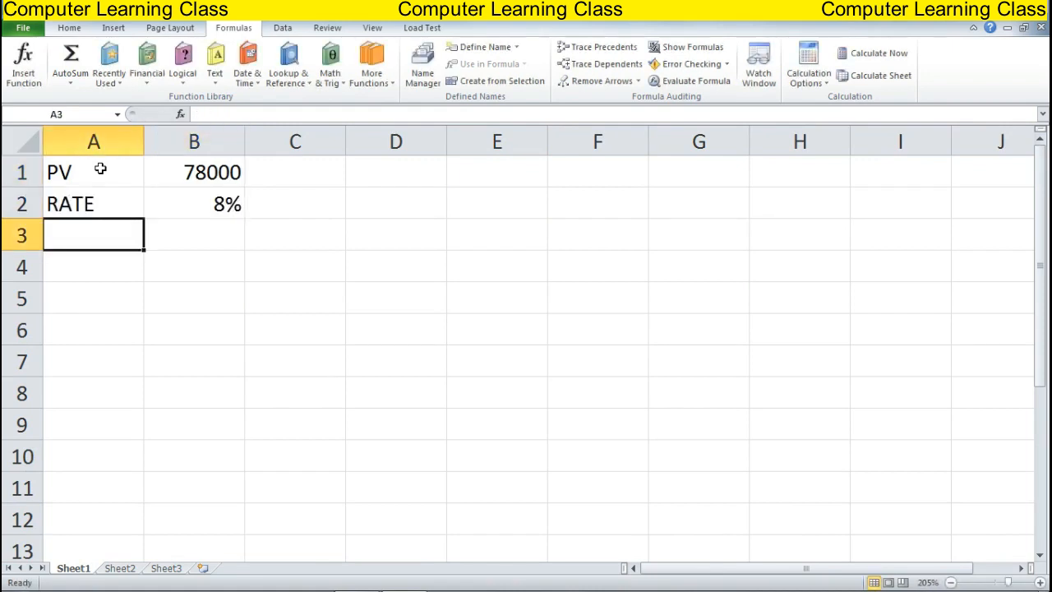
text(NPER)
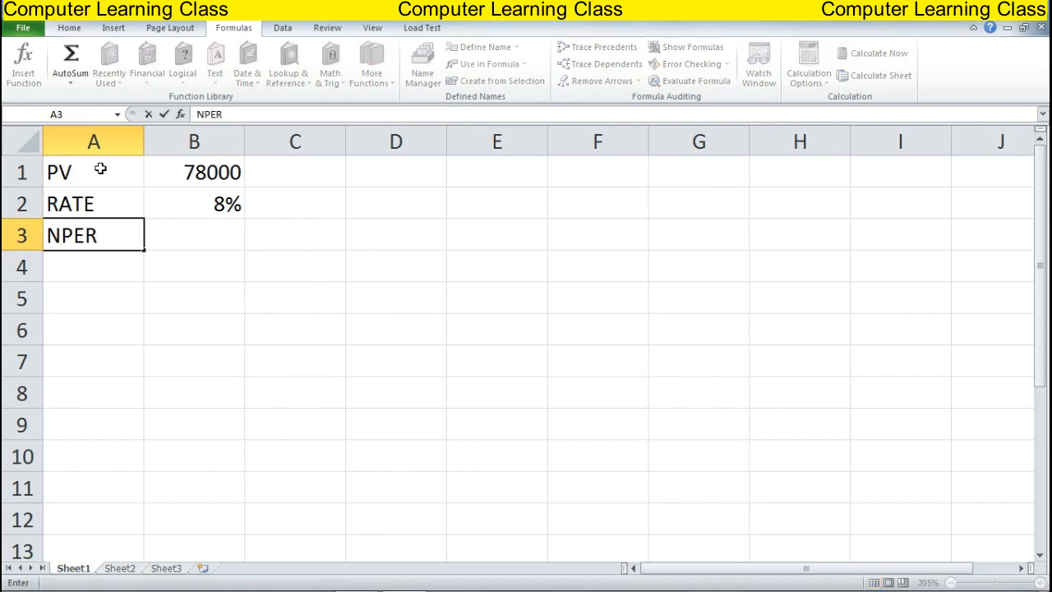
key(Tab)
text(9)
key(Return)
key(Return)
key(Return)
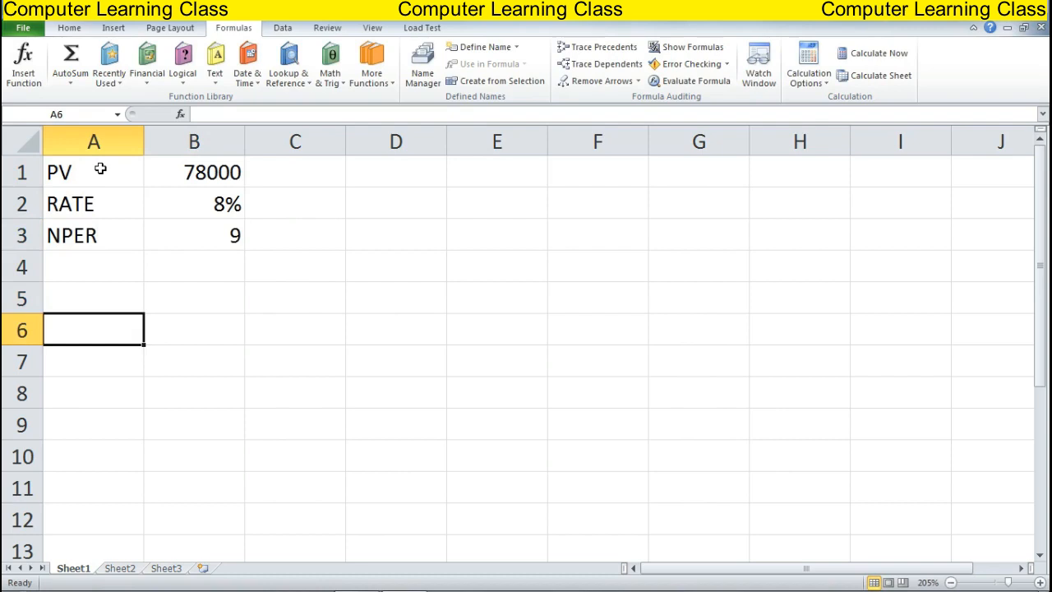
List the function labels PMT, IPMT, PPMT, PV and NPER down A6:A10
text(PMT)
key(Return)
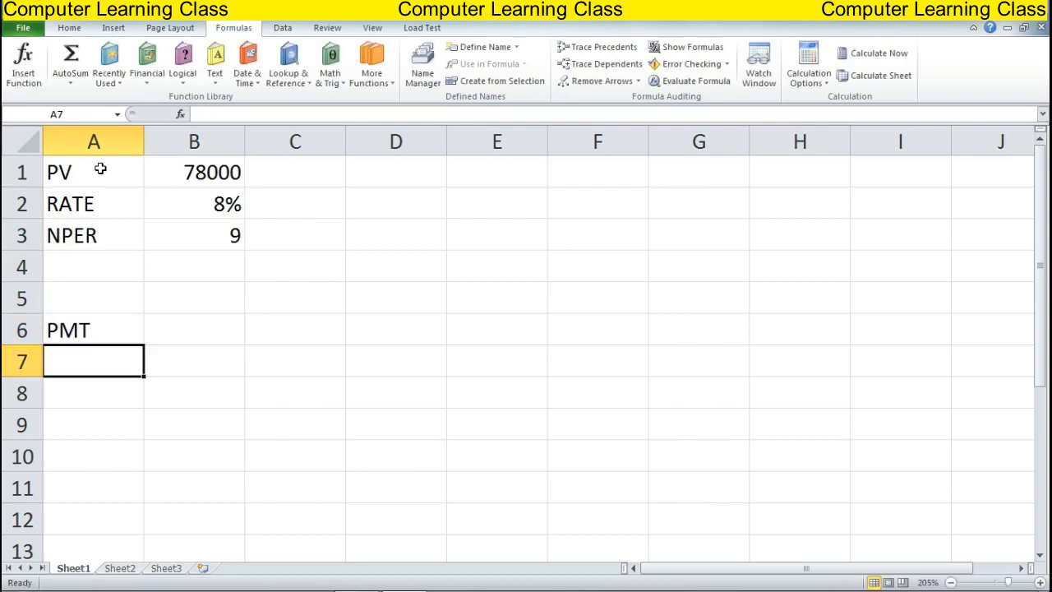
text(IPMT)
key(Return)
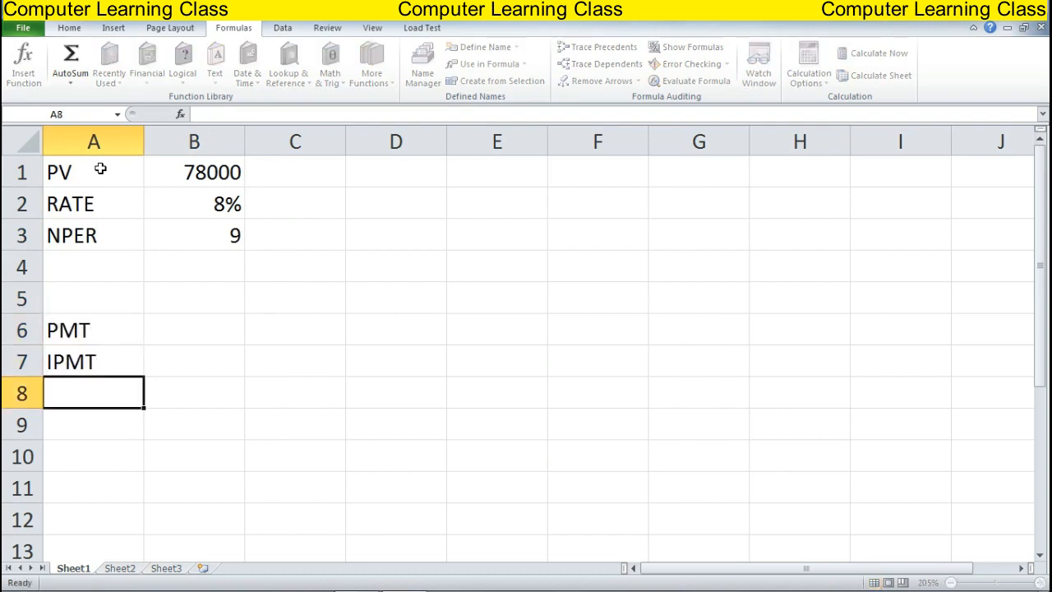
text(I)
key(BackSpace)
text(PP)
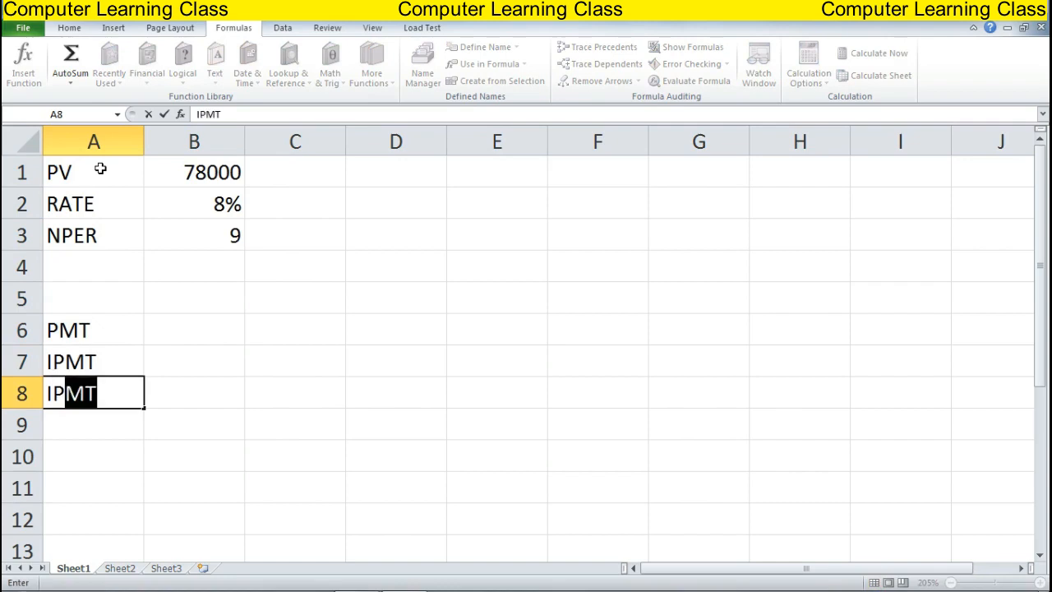
key(BackSpace)
key(BackSpace)
key(BackSpace)
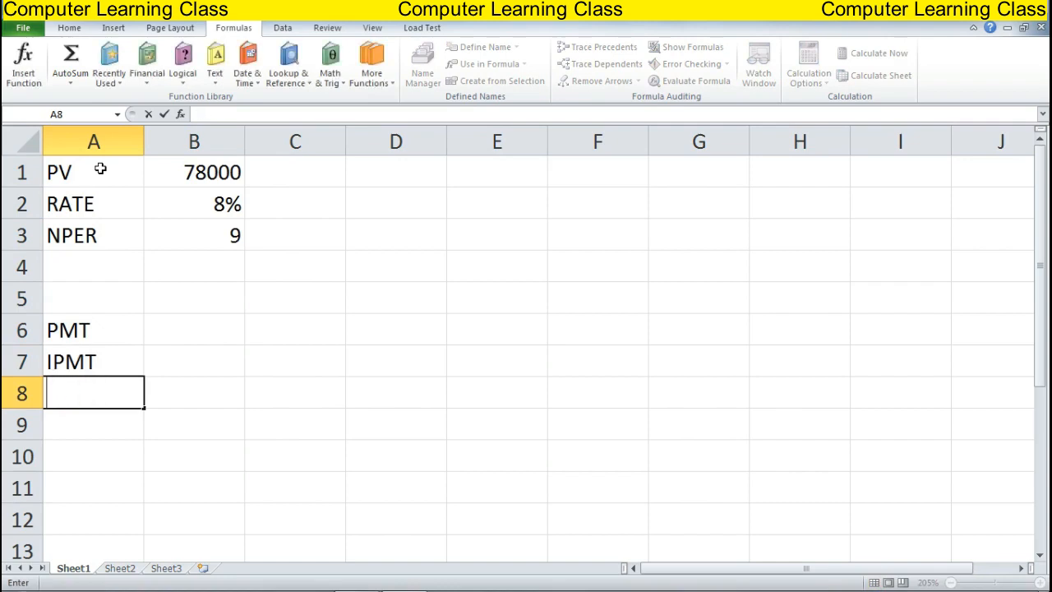
text(PPMT)
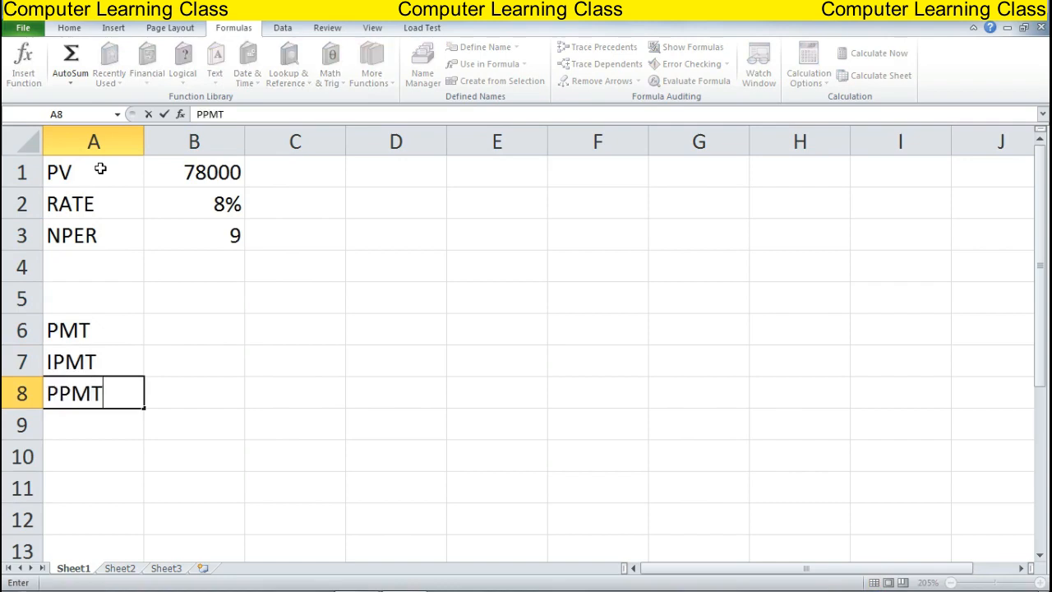
key(Return)
text(PV)
key(Return)
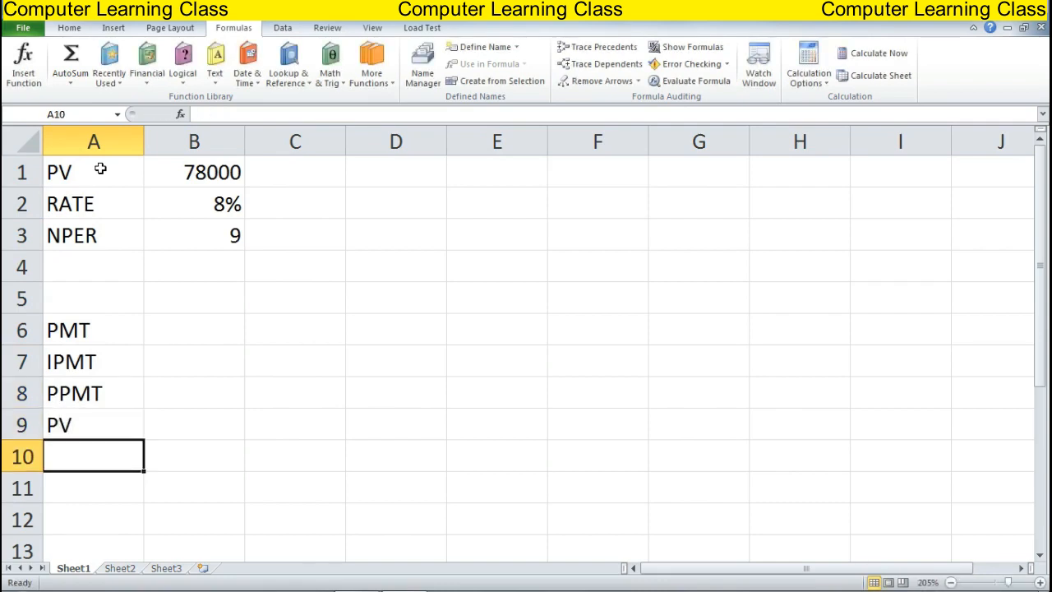
text(NPER)
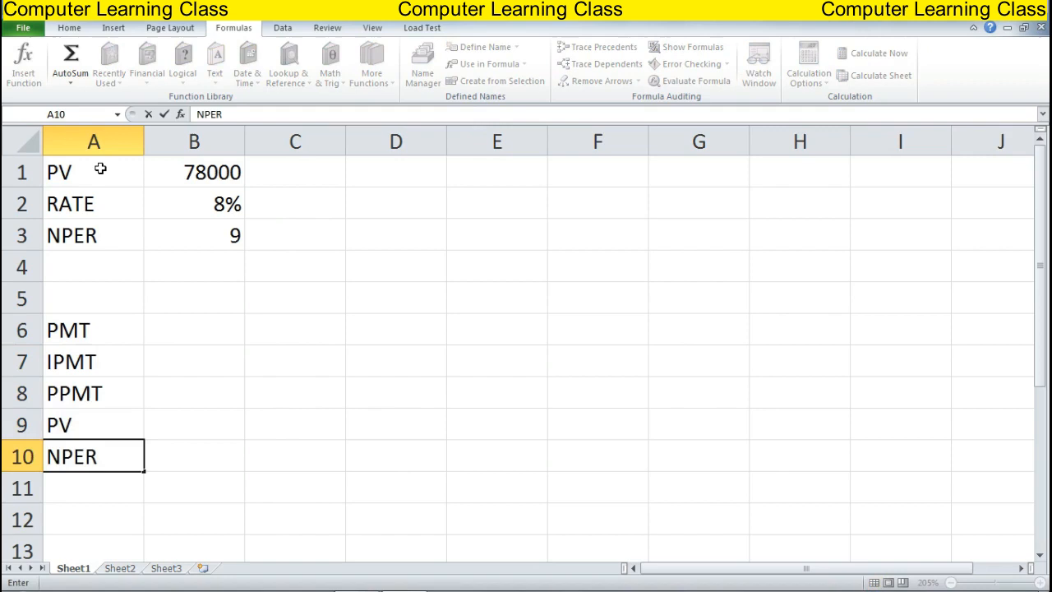
key(Tab)
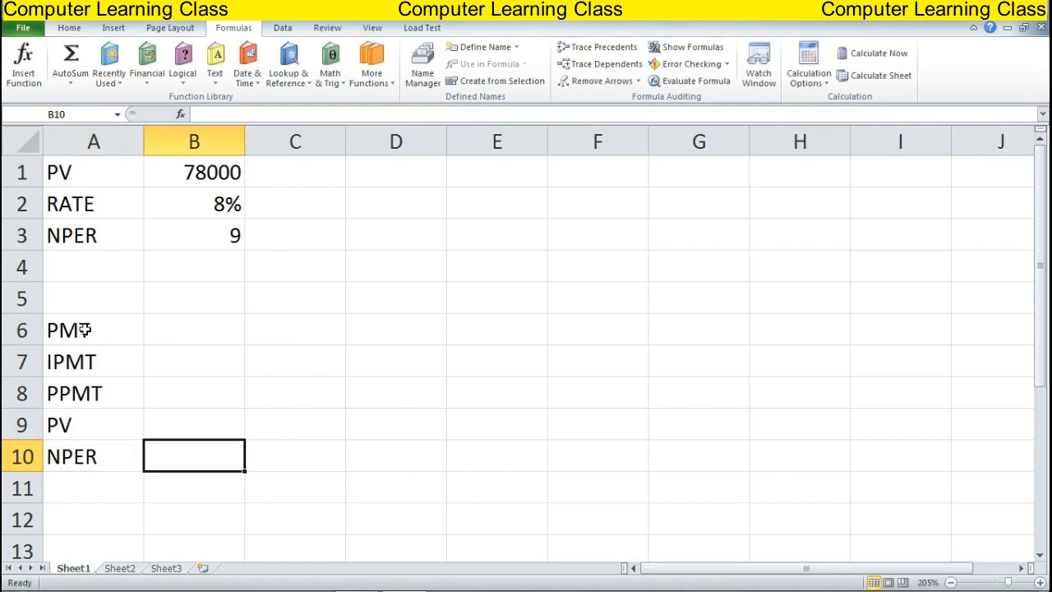
Format A6:B10 with a yellow fill, all cell borders and bold text
drag(84, 331, 171, 446)
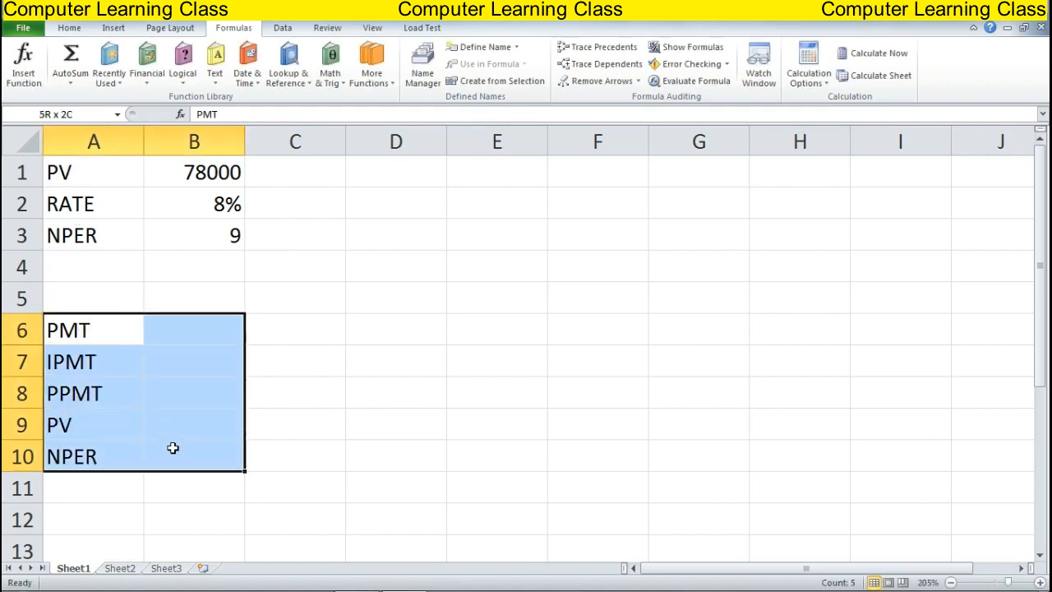
click(69, 27)
click(234, 74)
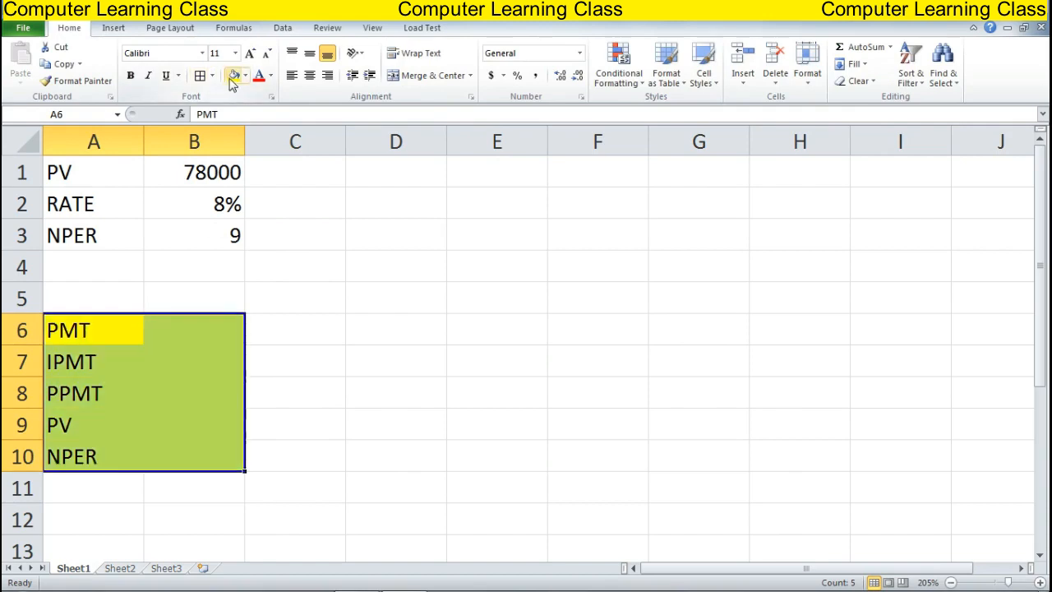
click(199, 76)
click(130, 75)
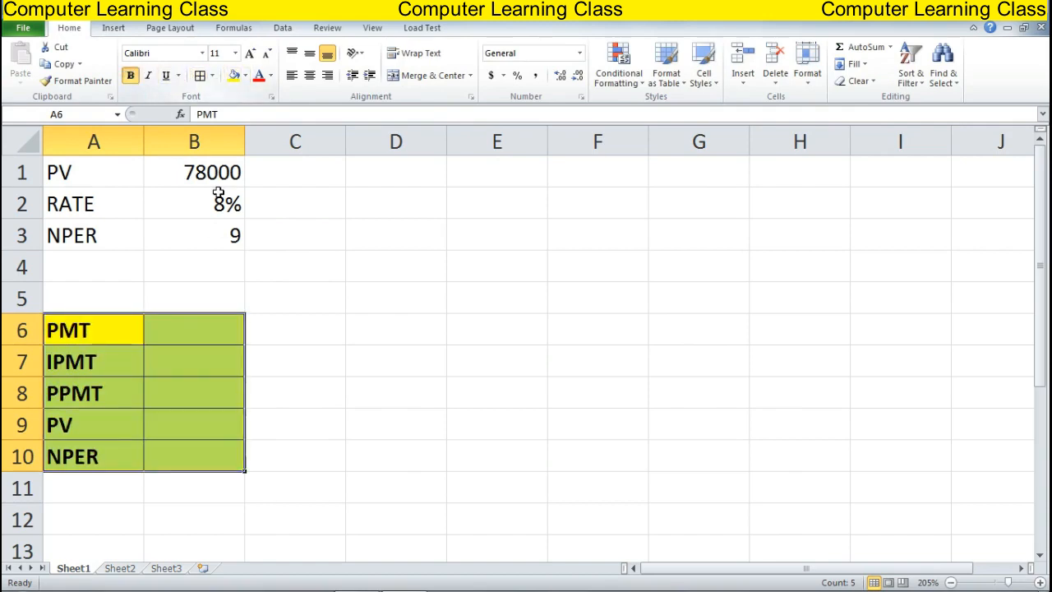
click(327, 317)
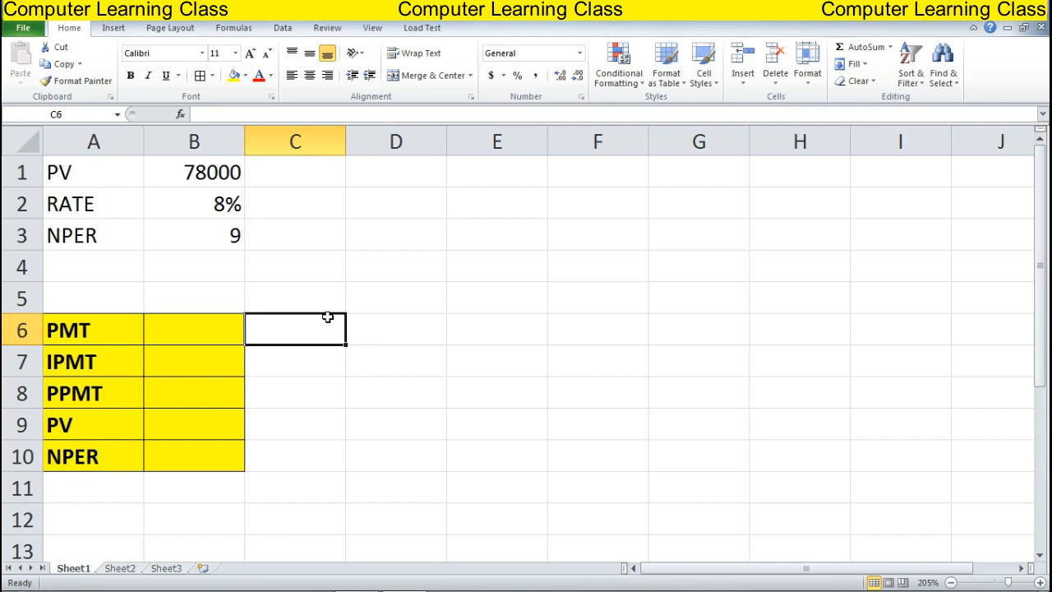
Enter =PMT(B2/12,B3,B1) in B6 to get the monthly payment ($8,958.11)
key(Left)
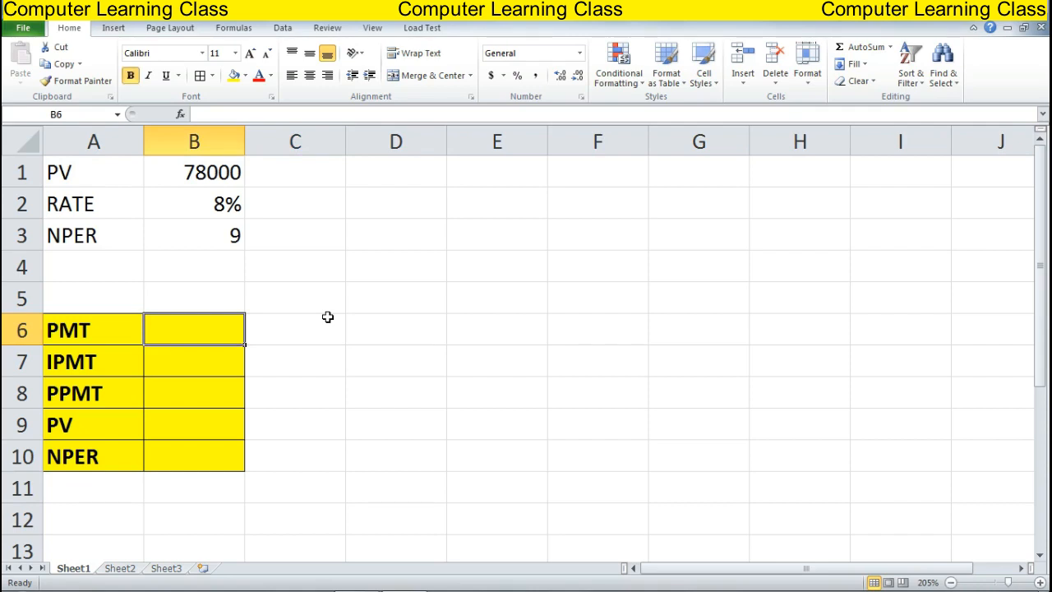
text(=)
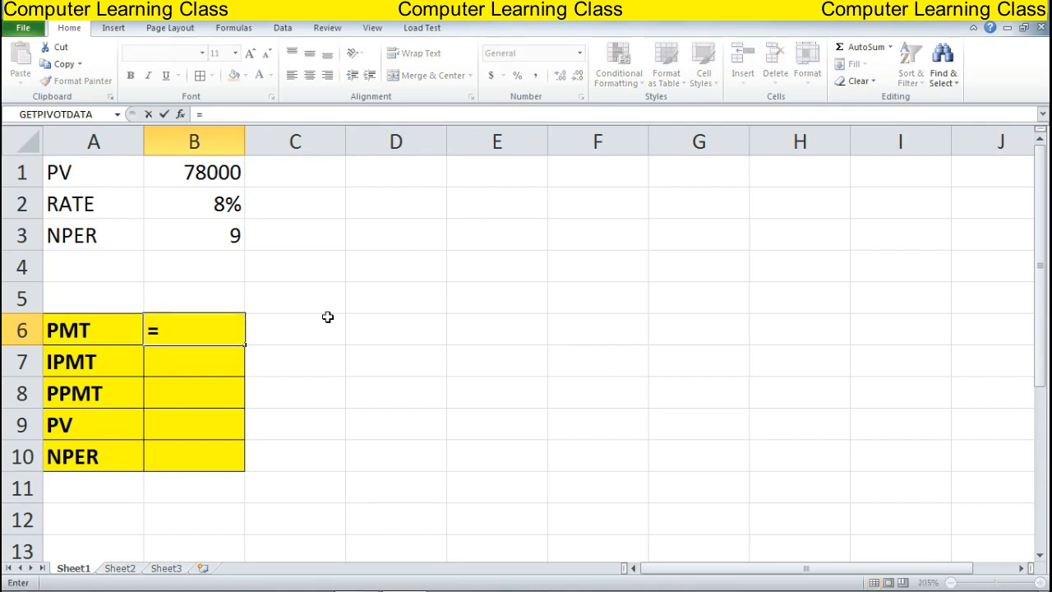
text(PMT()
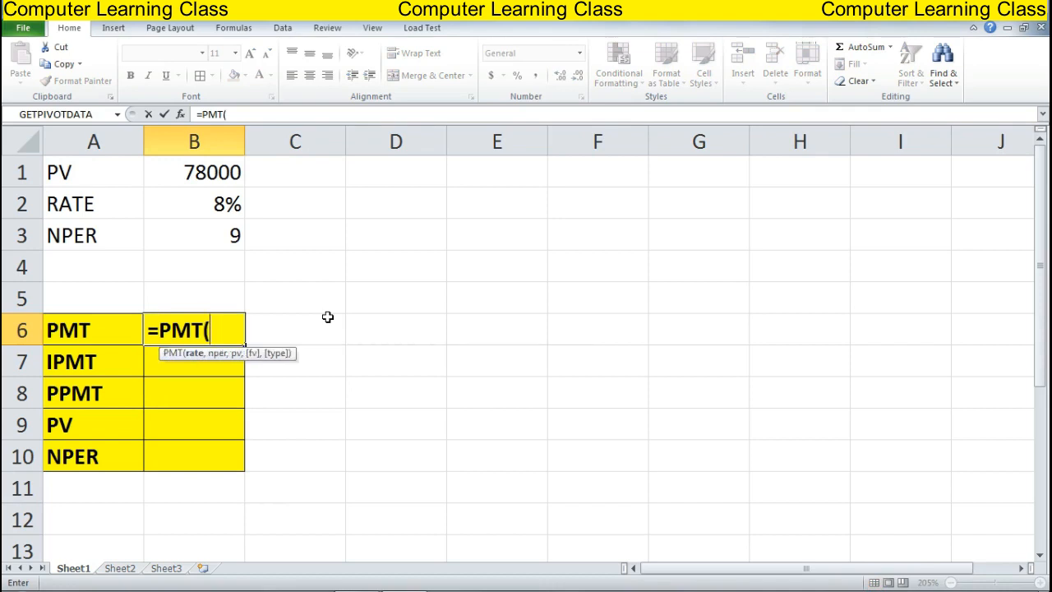
key(Up)
key(Up)
key(Up)
key(Up)
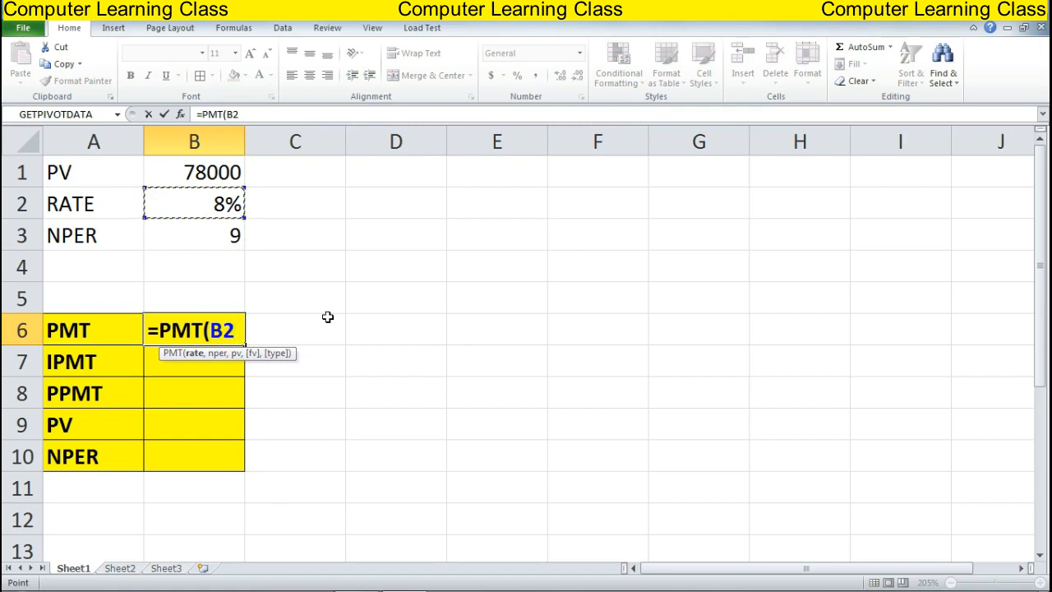
text(/12)
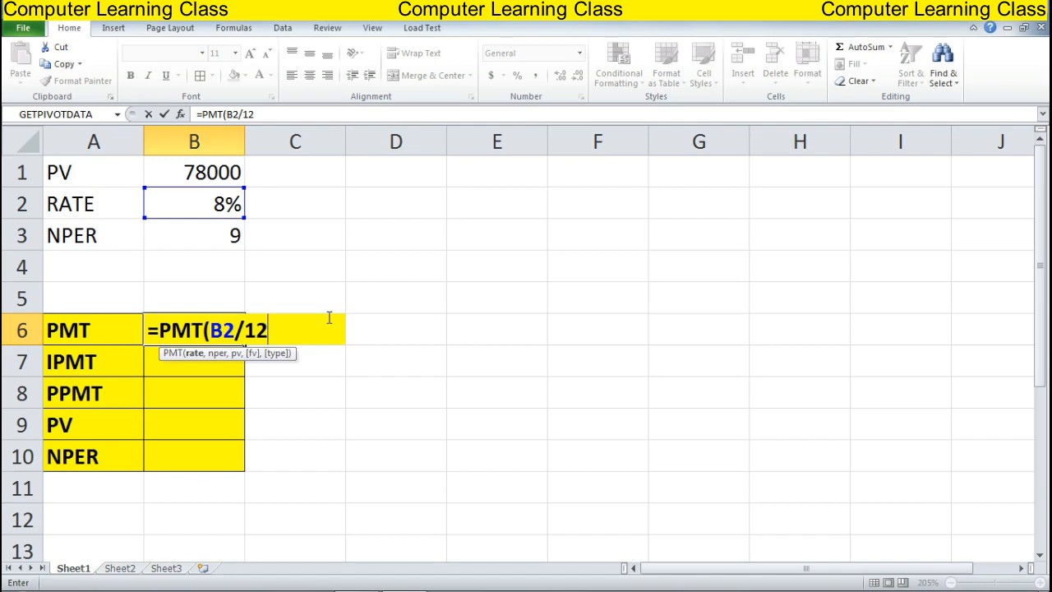
text(,)
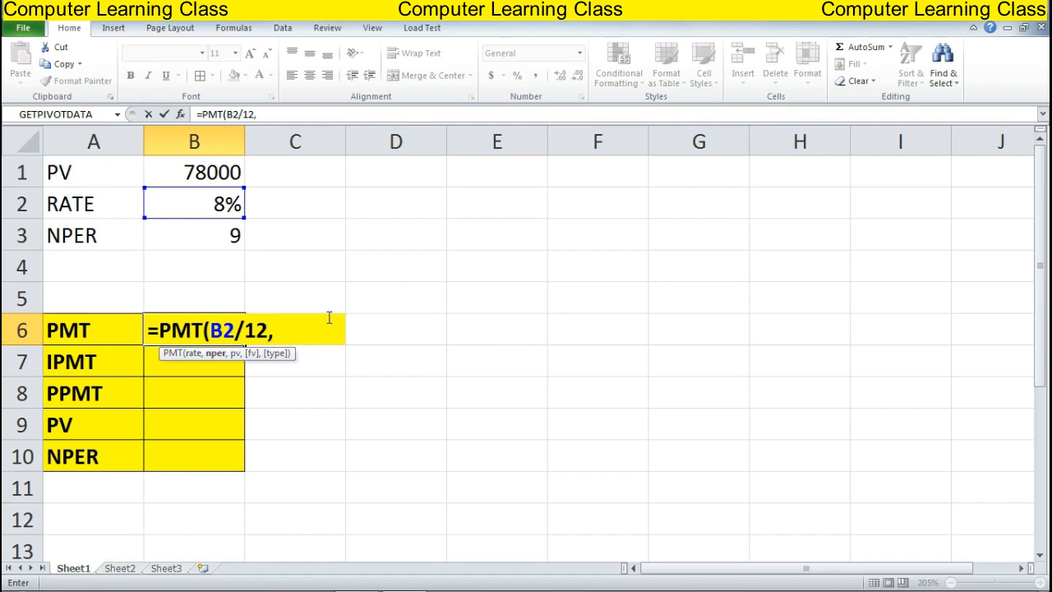
key(Up)
key(Up)
key(Up)
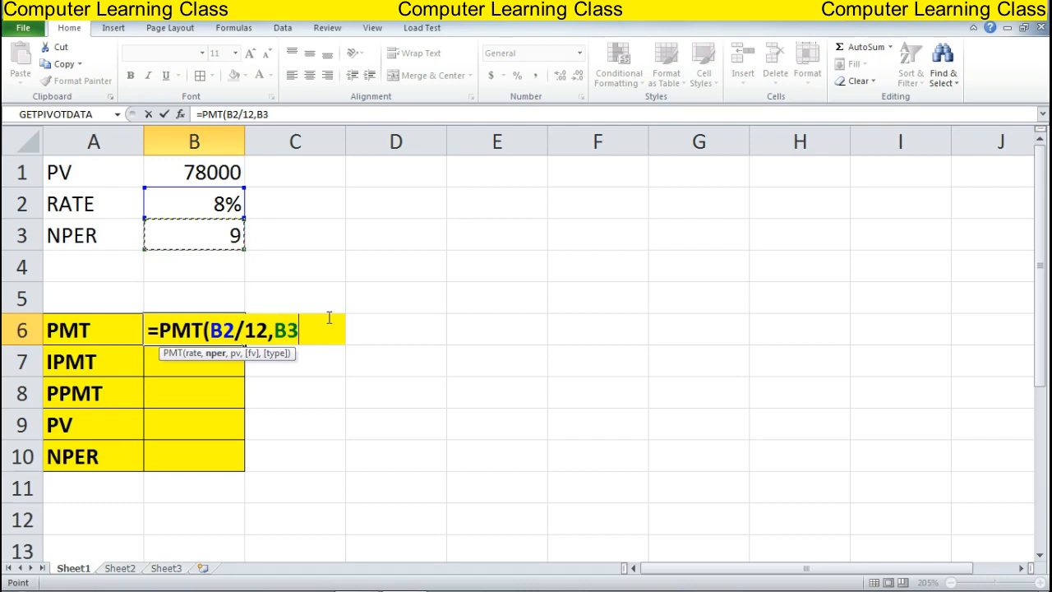
text(,)
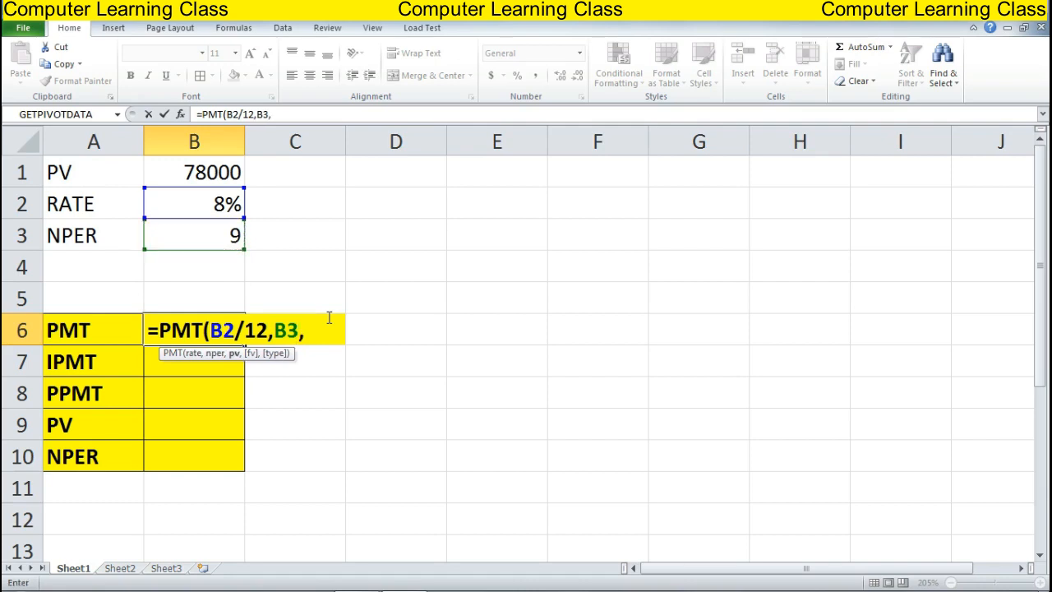
key(Up)
key(Up)
key(Up)
key(Up)
key(Up)
text())
key(Return)
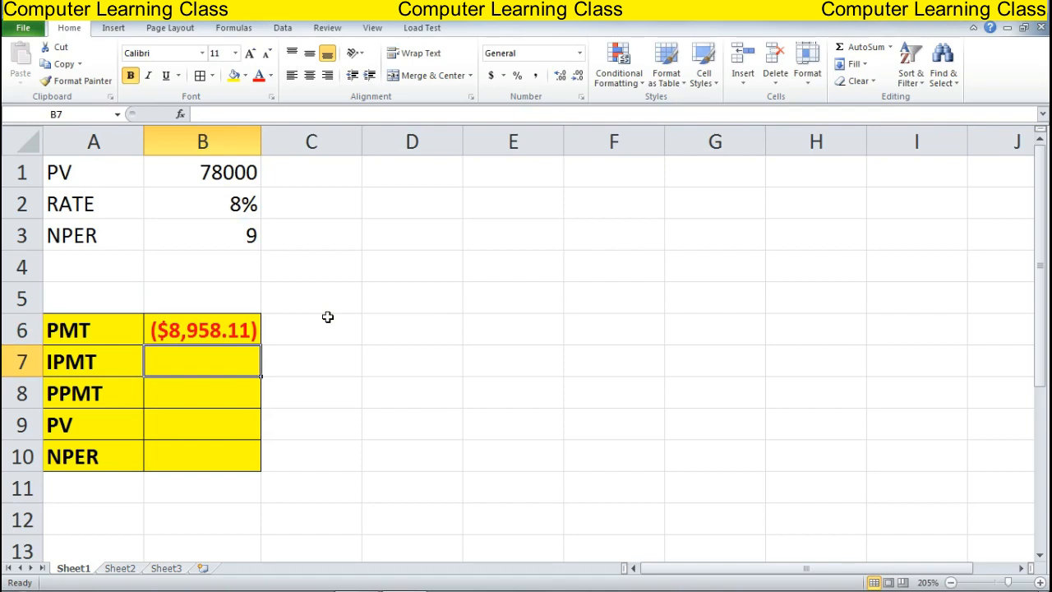
Try Accounting format on B6, then undo it to keep the currency display
key(Up)
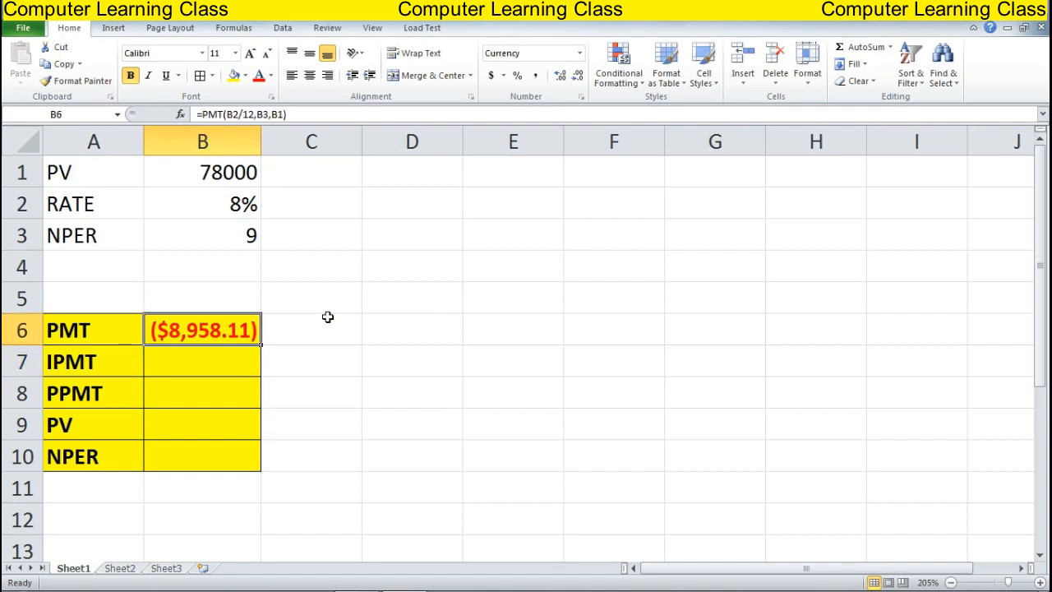
click(538, 78)
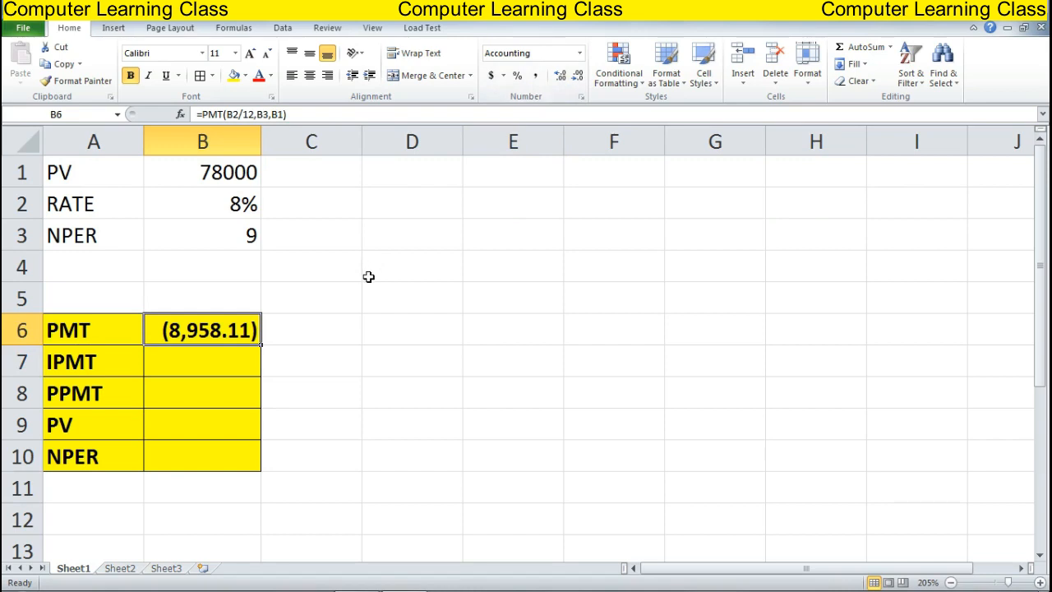
key(ctrl+z)
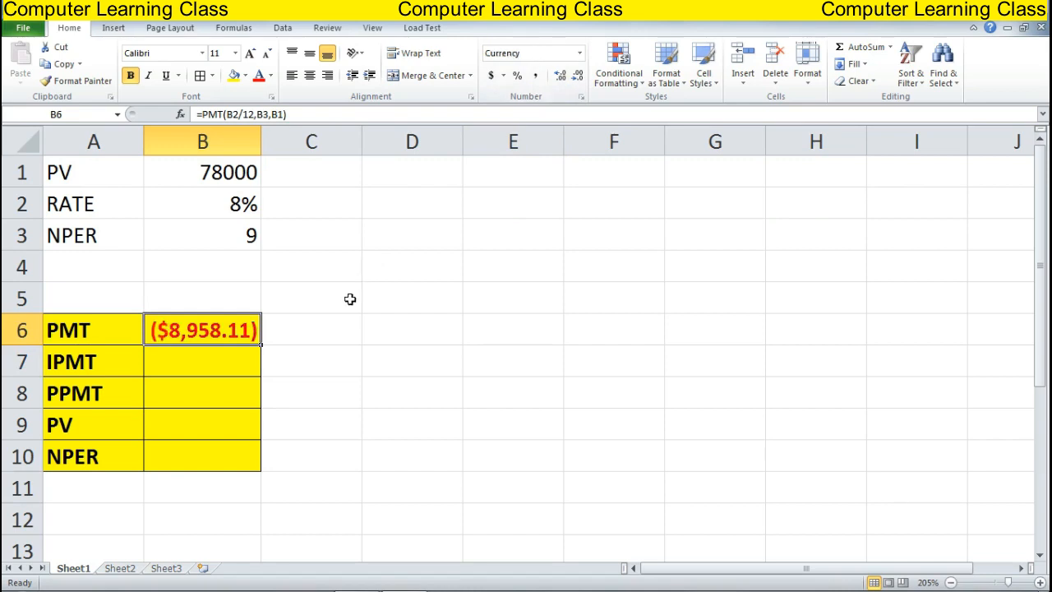
click(177, 361)
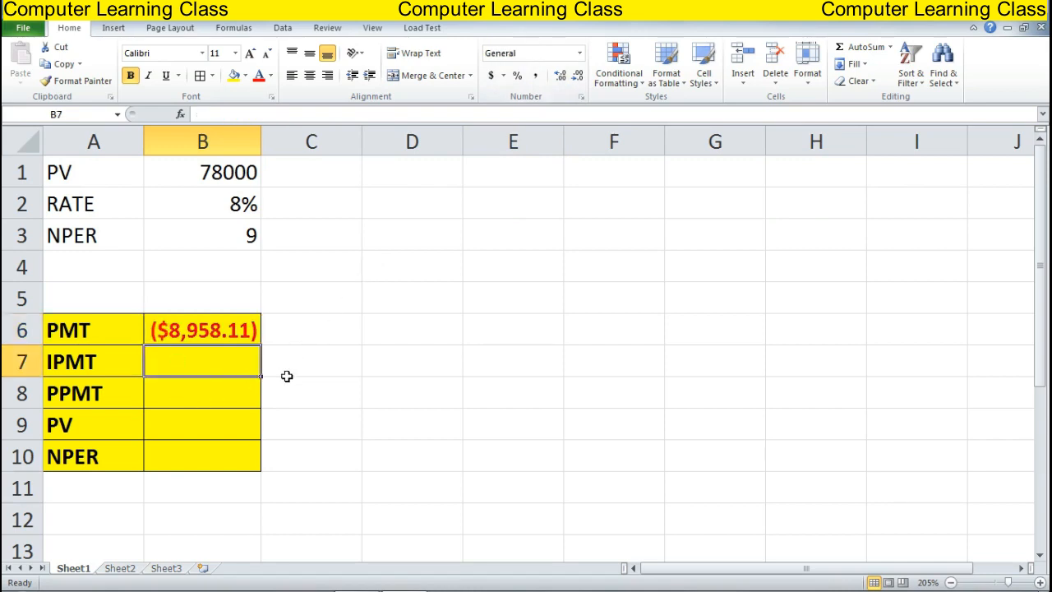
Enter =IPMT(B2/12,1,B3,B1) in B7 for the first-month interest of ($520.00)
text(=)
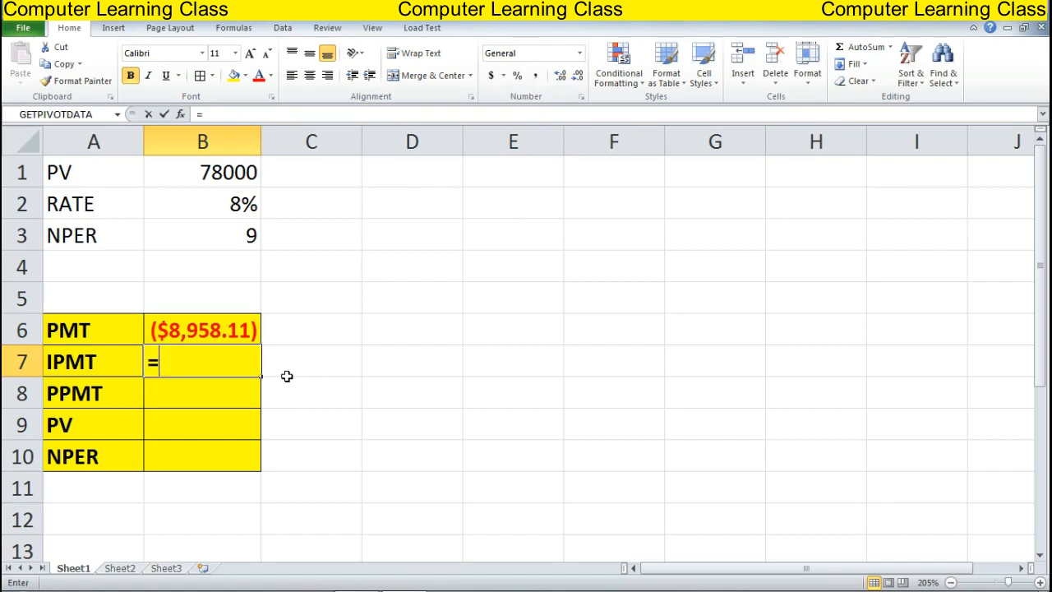
text(IPMT)
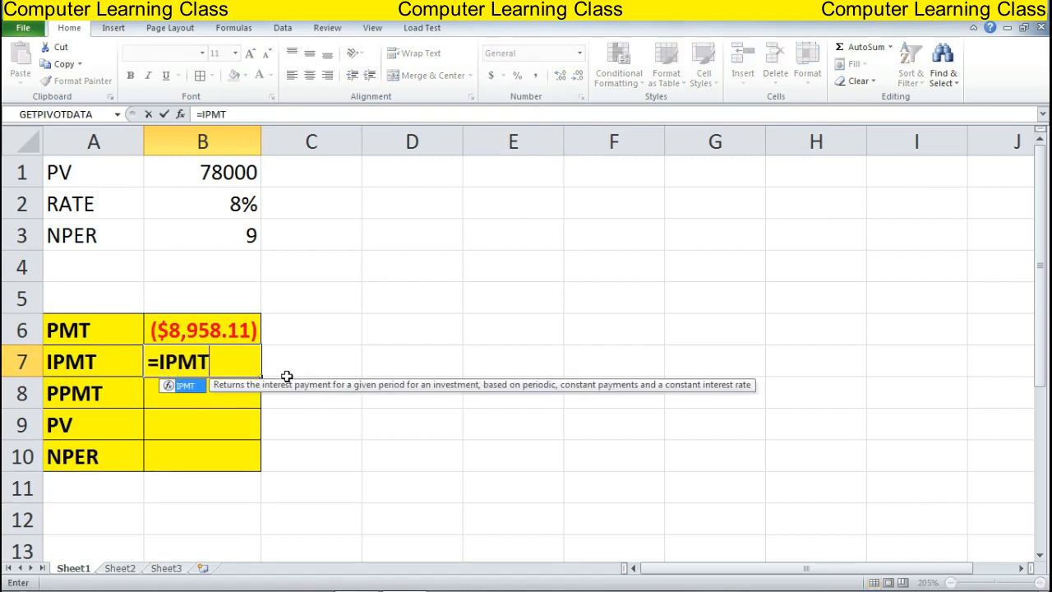
text(()
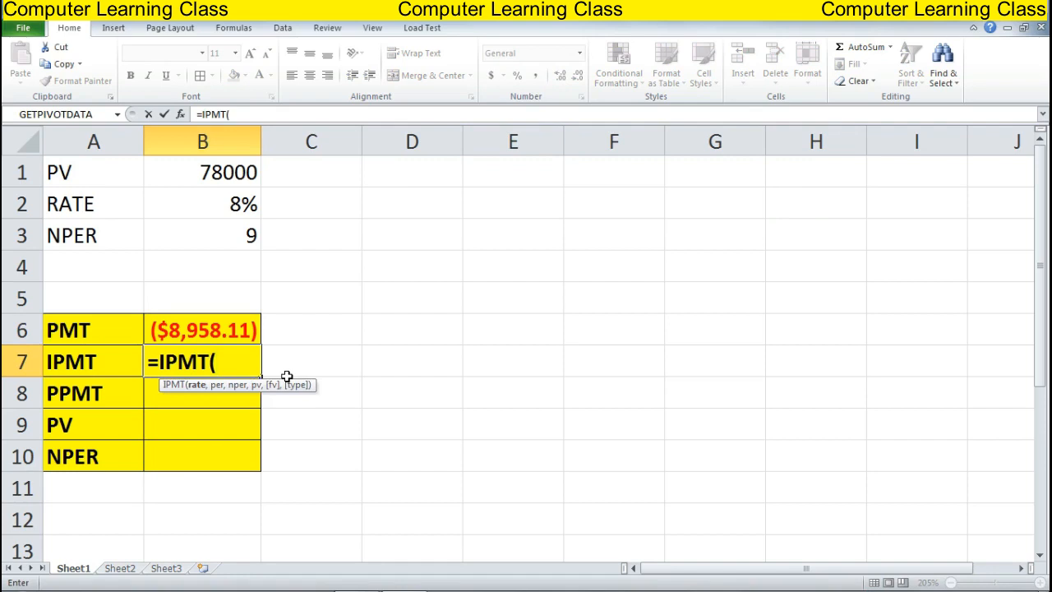
key(Up)
key(Up)
key(Up)
key(Up)
key(Up)
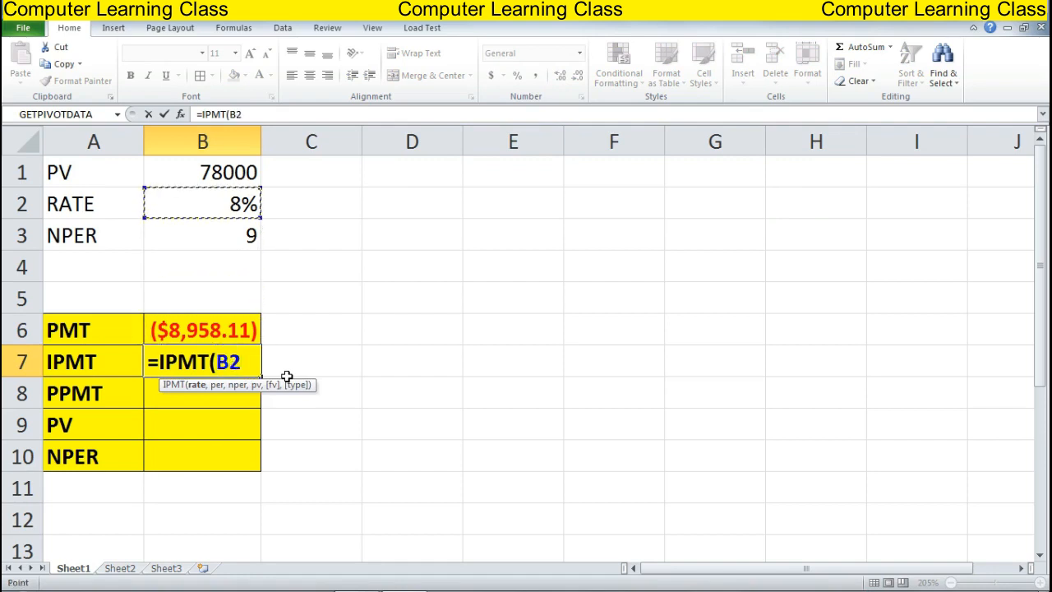
text(/1)
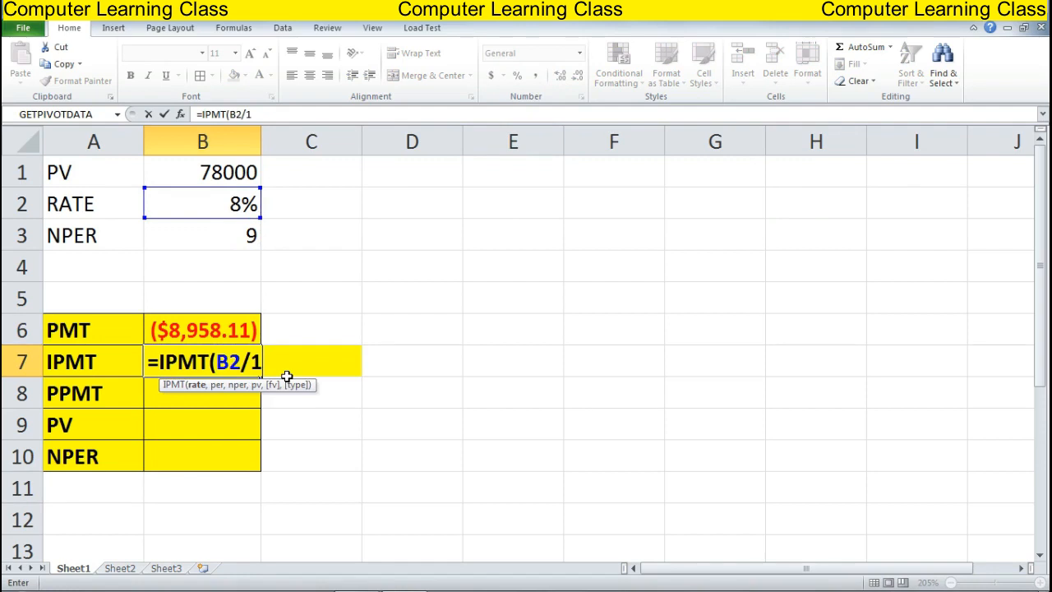
text(2,1)
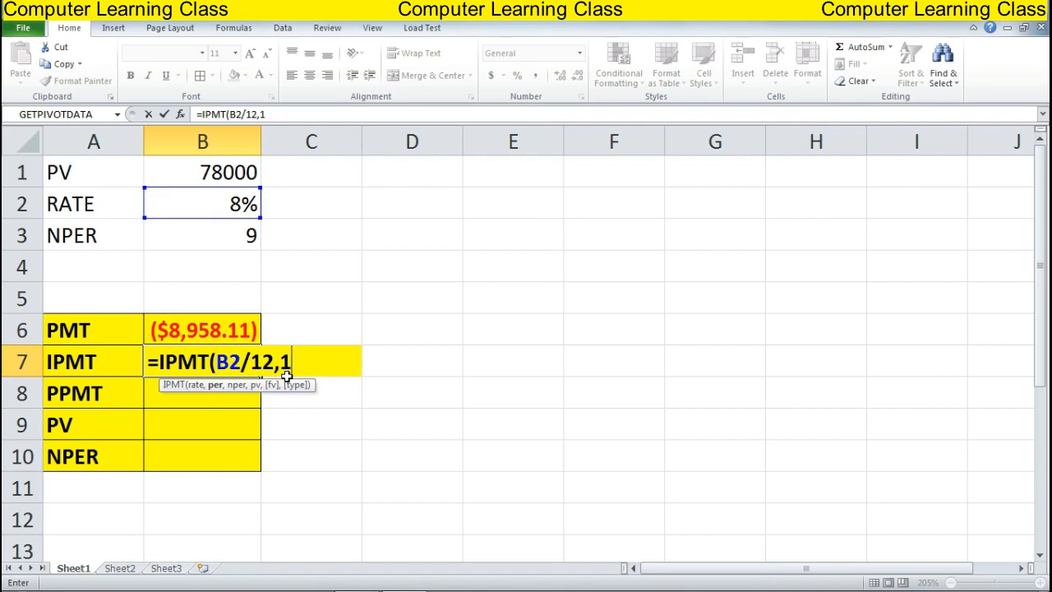
text(,)
key(Up)
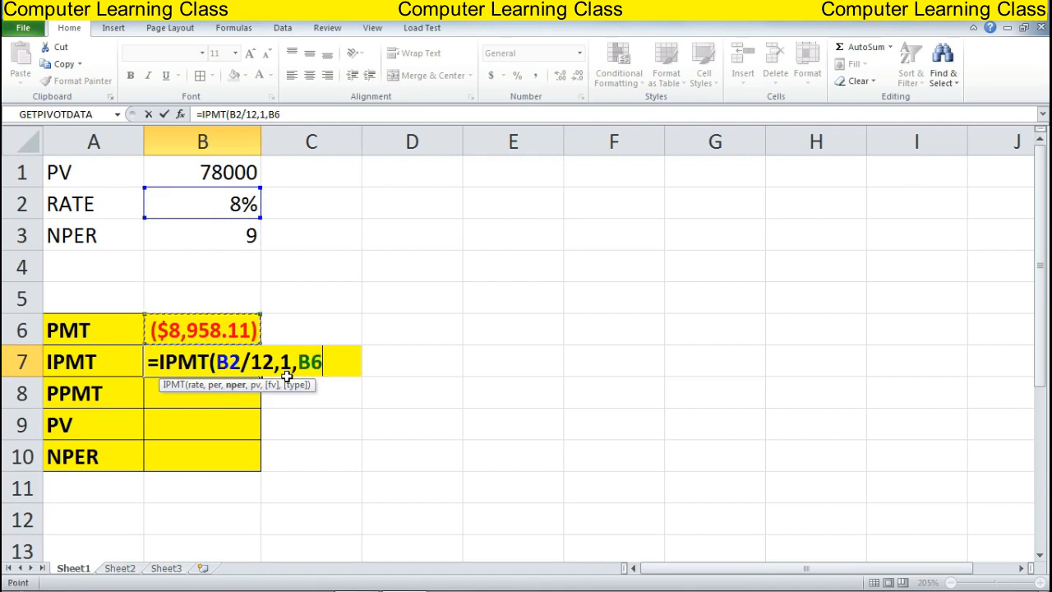
key(Up)
key(Up)
key(Up)
text(,)
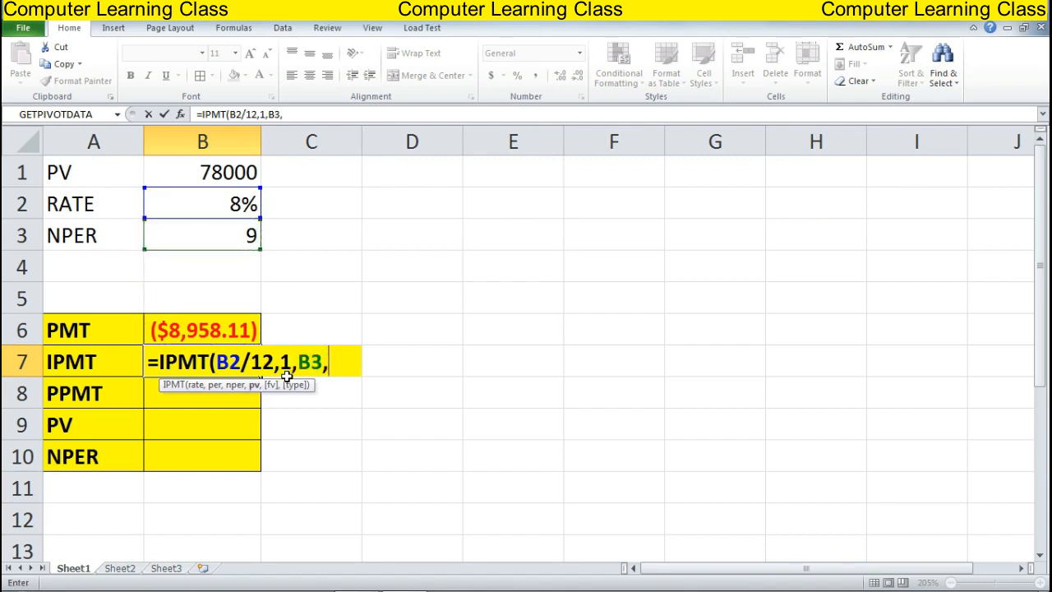
key(Up)
key(Up)
key(Up)
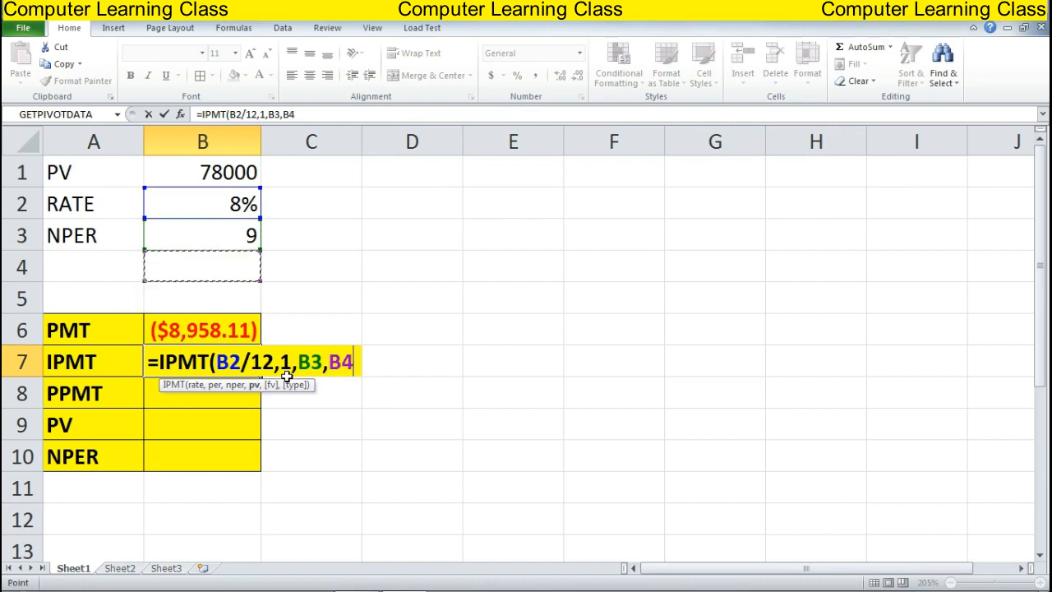
key(Up)
key(Up)
key(Up)
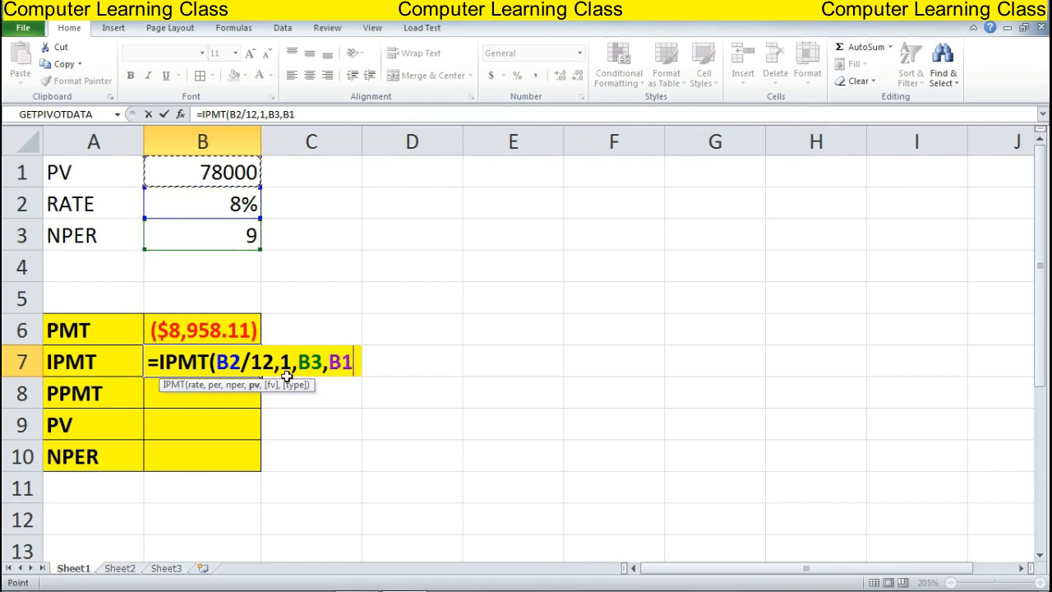
text())
key(Return)
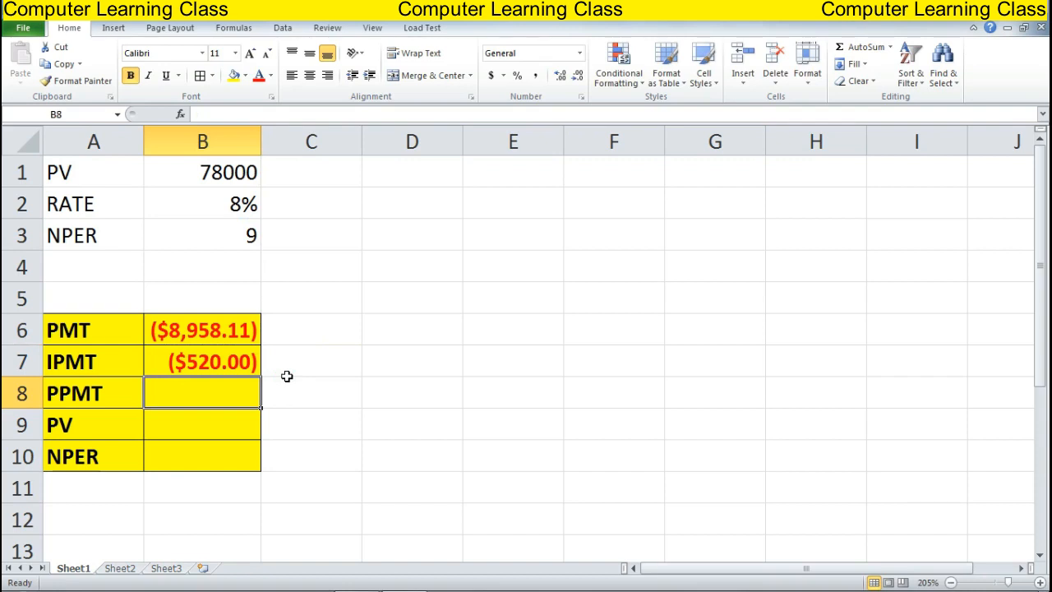
Enter =PPMT(B2/12,1,B3,B1) in B8 for the first-month principal of ($8,438.11)
text(=P)
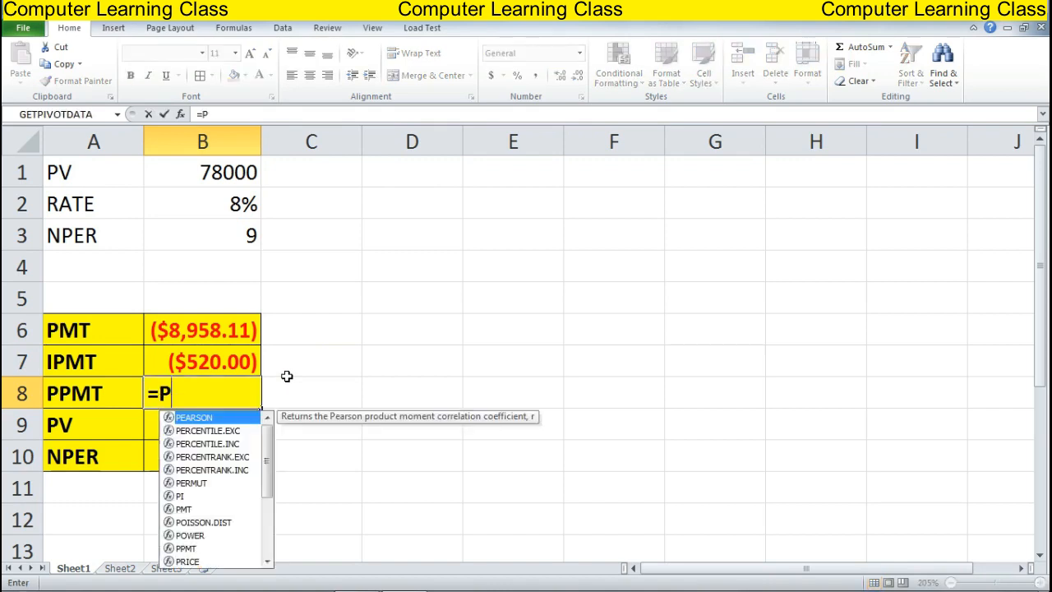
text(PMT()
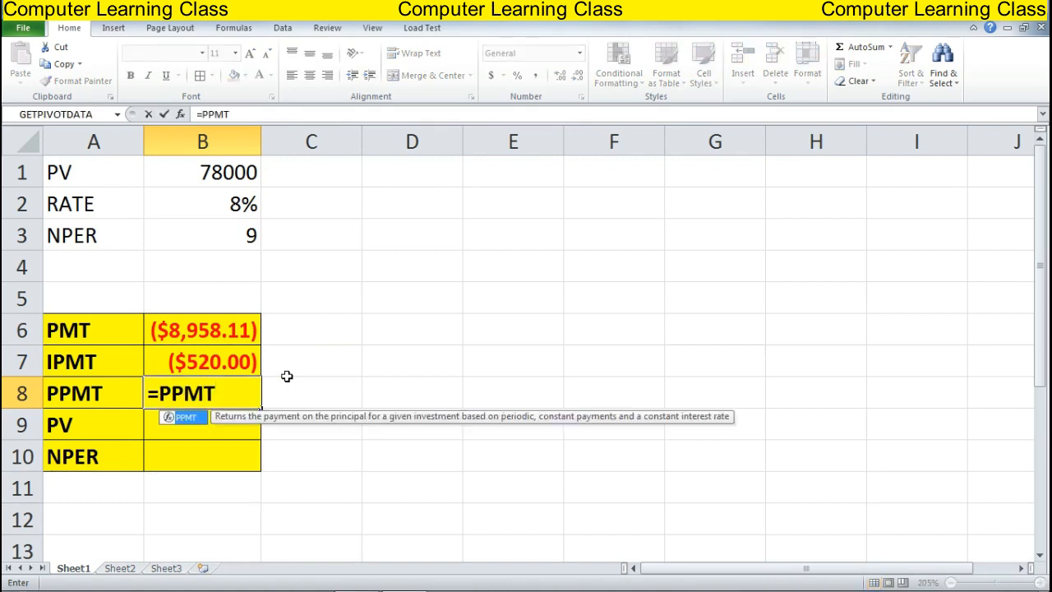
key(Up)
key(Up)
key(Up)
key(Up)
key(Up)
key(Up)
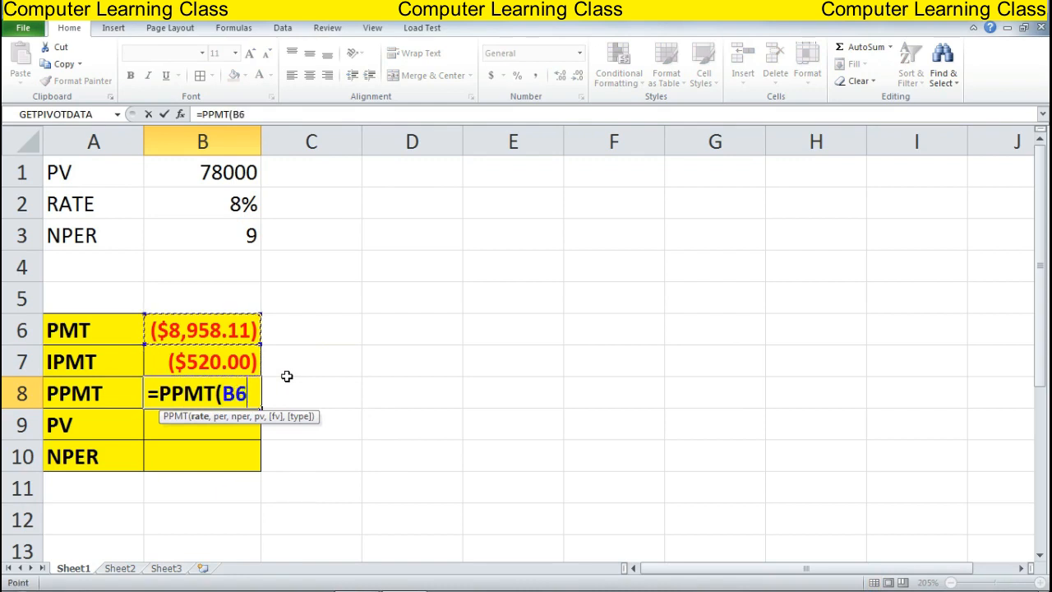
text(/)
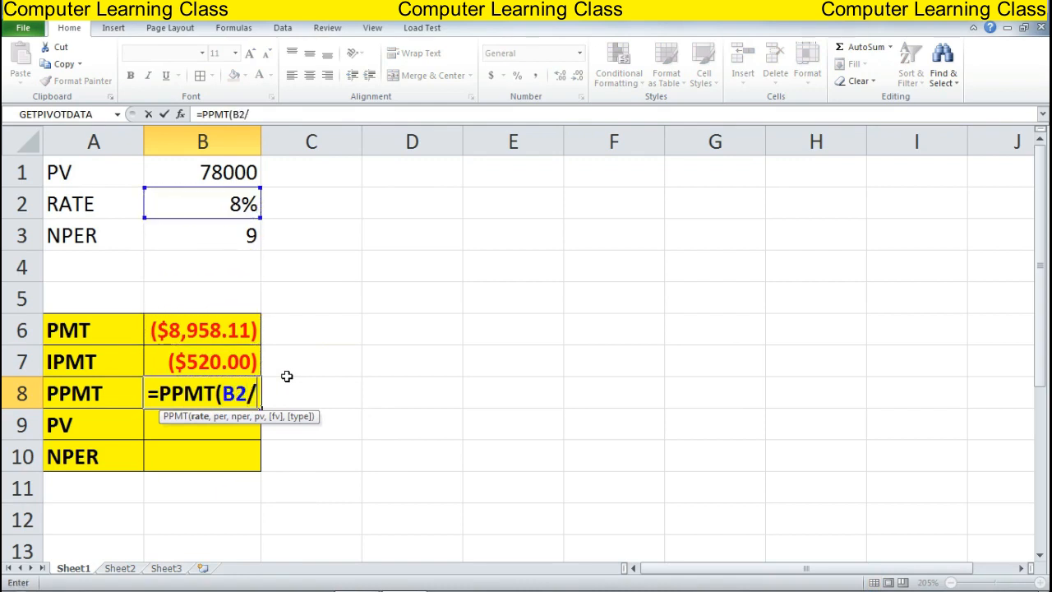
text(12,)
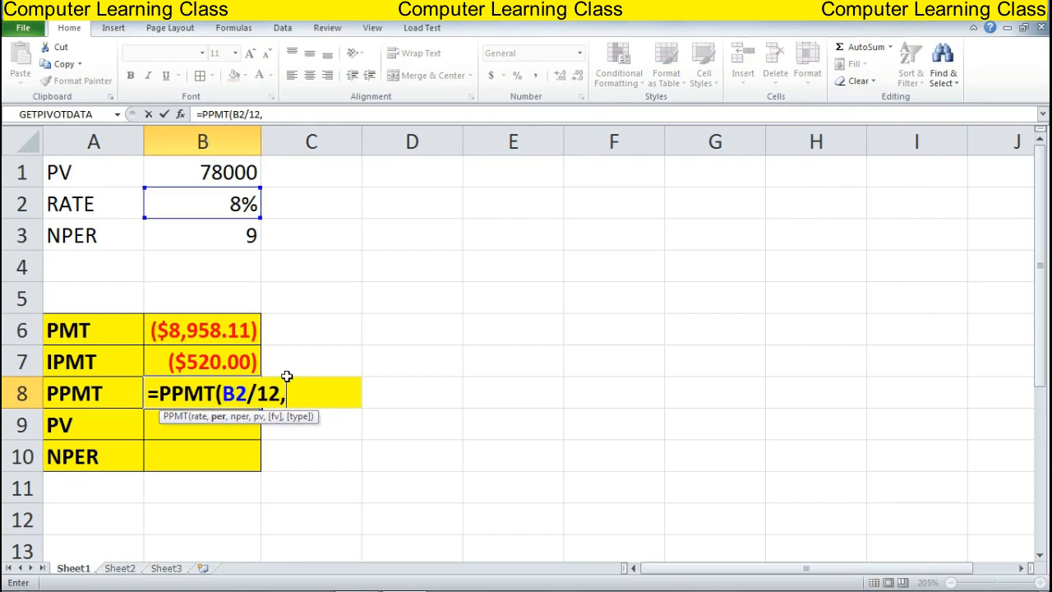
text(1)
text(,)
key(Up)
key(Up)
key(Up)
key(Up)
key(Up)
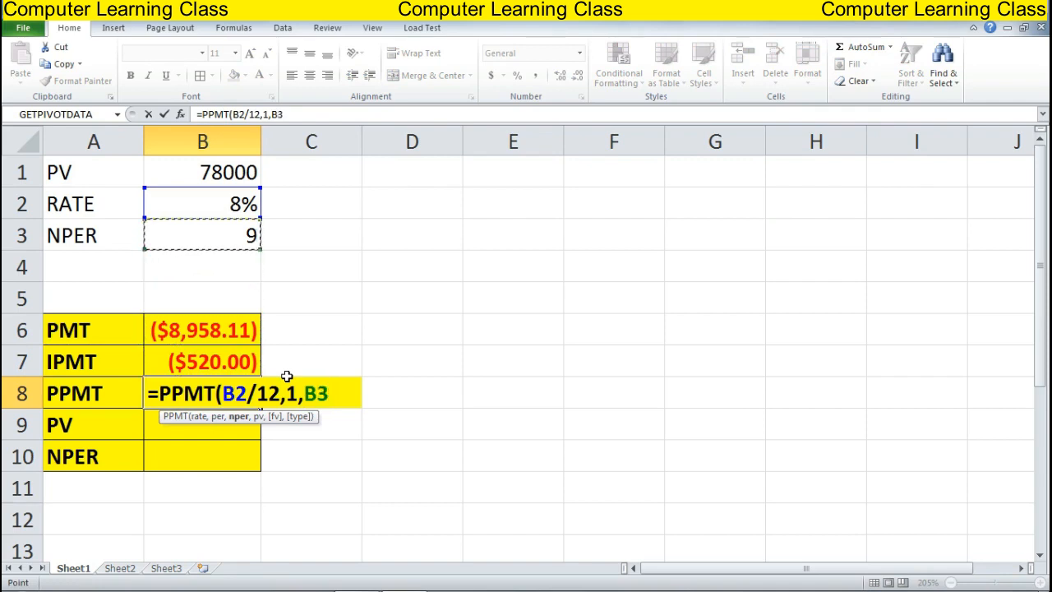
text(,)
key(Up)
key(Up)
key(Up)
key(Up)
key(Up)
key(Up)
key(Up)
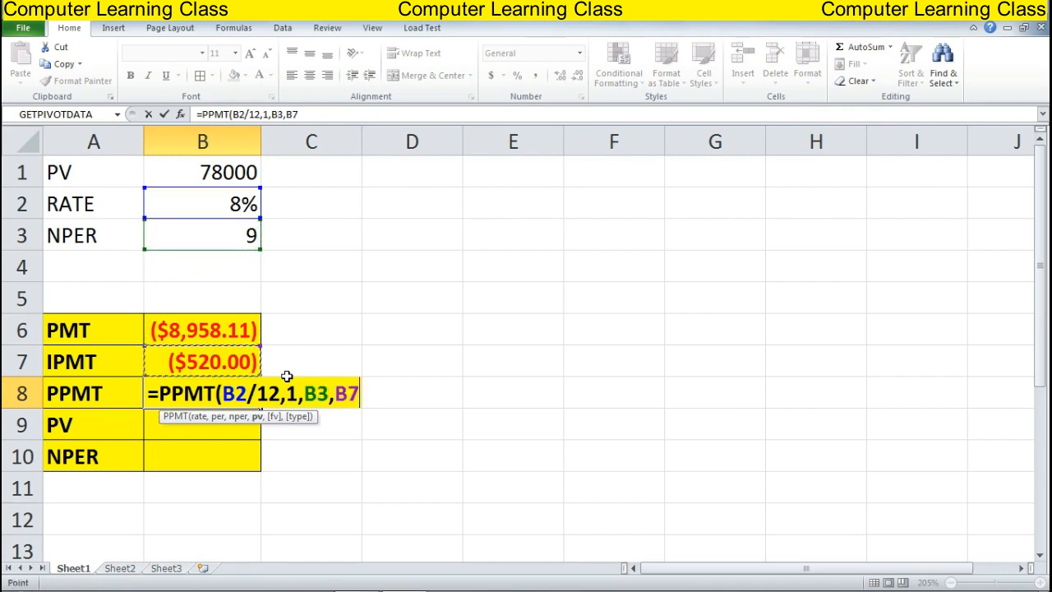
text())
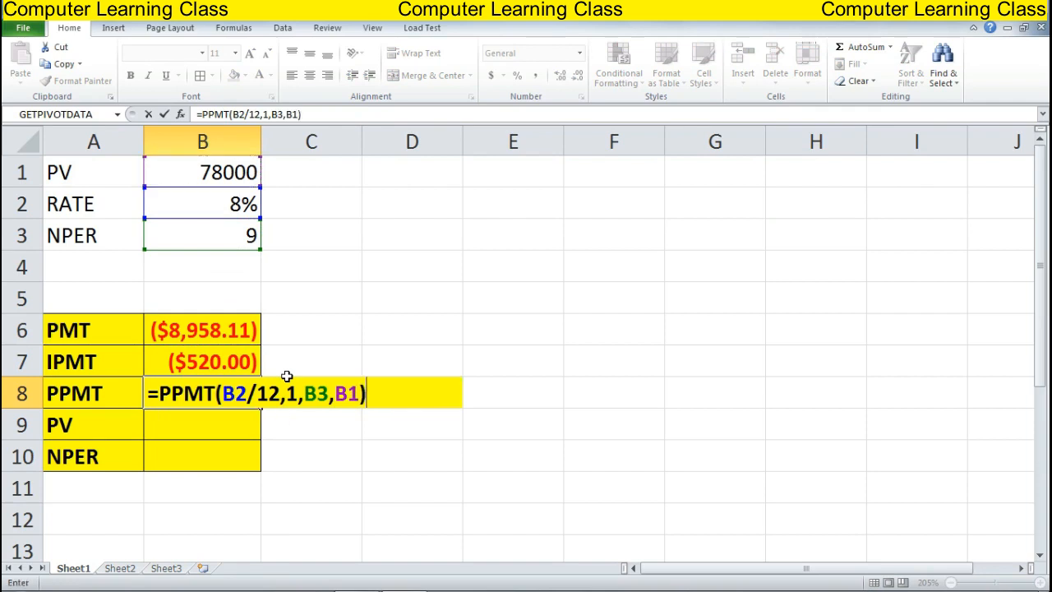
key(Return)
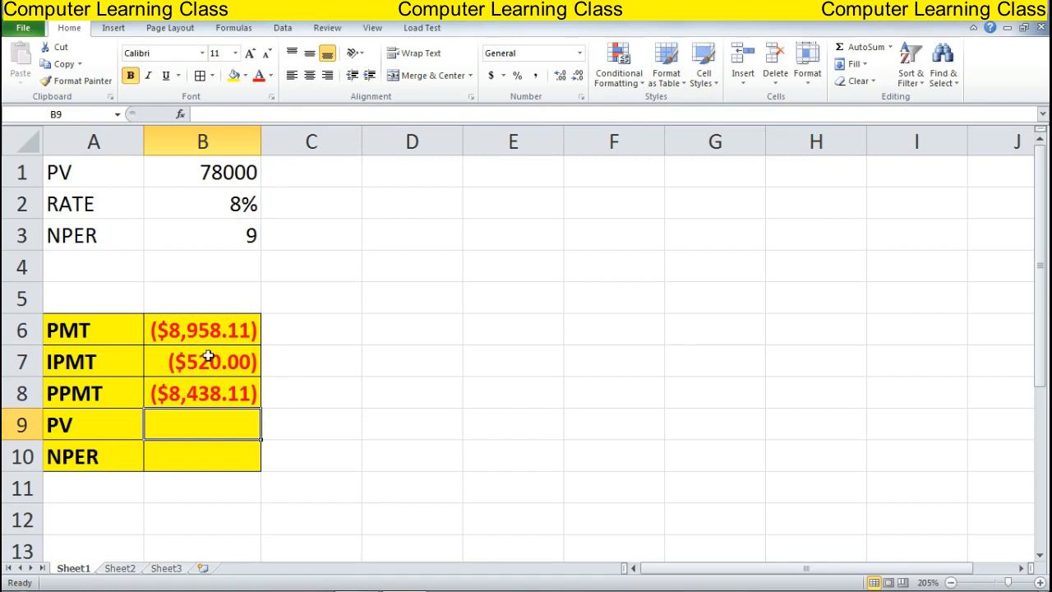
Add the check formula =B7+B8 in D7 and compare its ($8,958.11) with B6
click(369, 363)
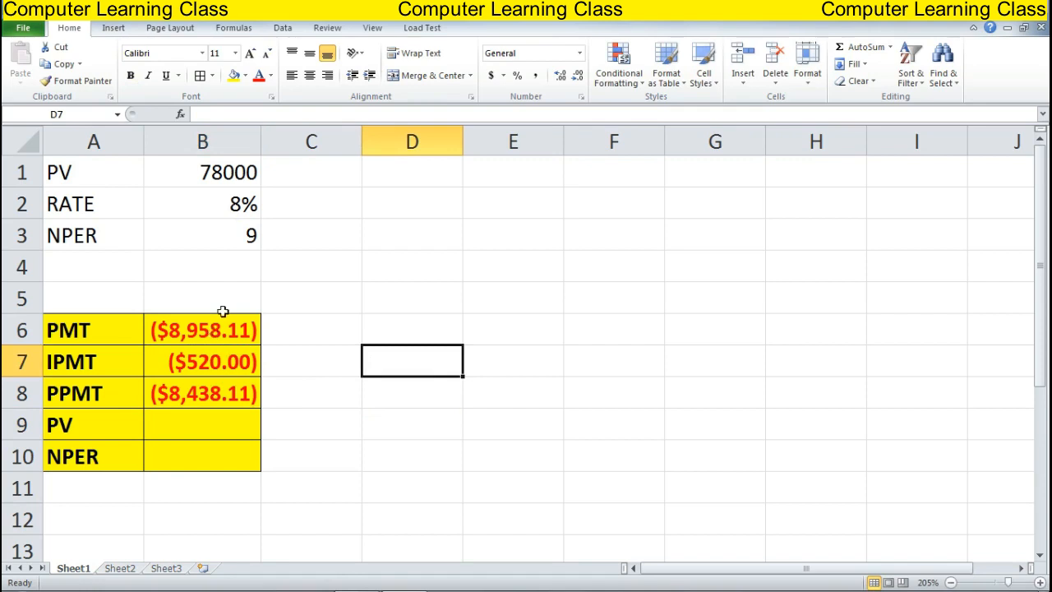
text(=)
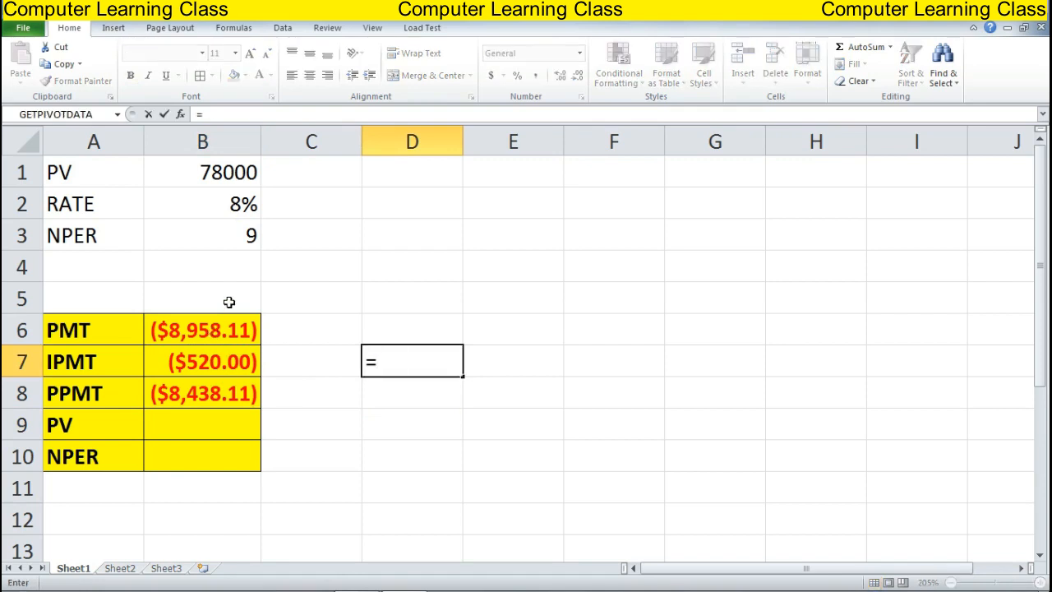
key(Left)
key(Left)
text(+)
key(Down)
key(Left)
key(Left)
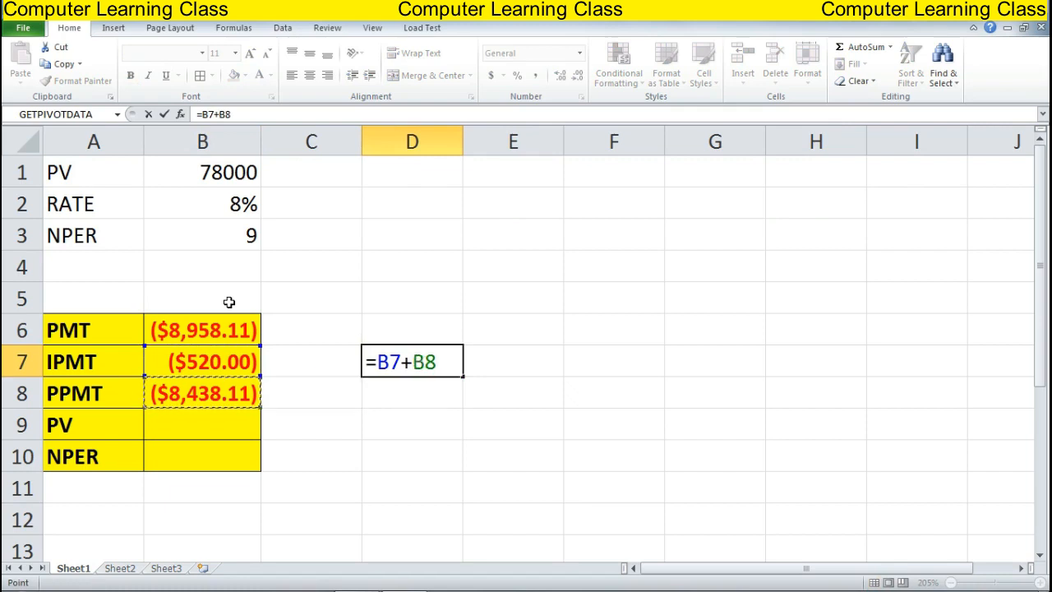
key(Return)
key(Up)
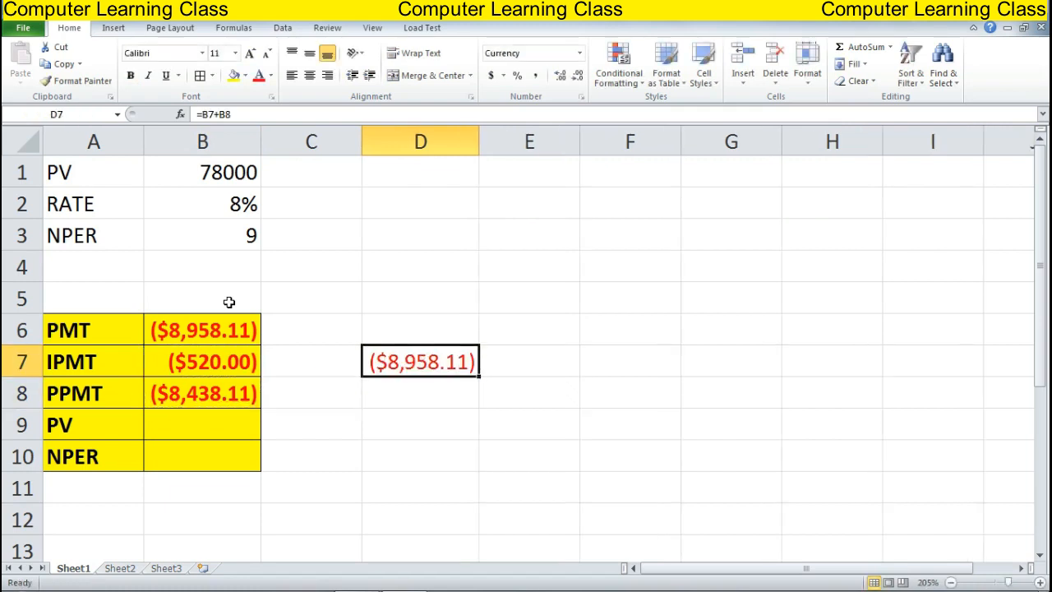
key(Left)
key(Left)
key(Up)
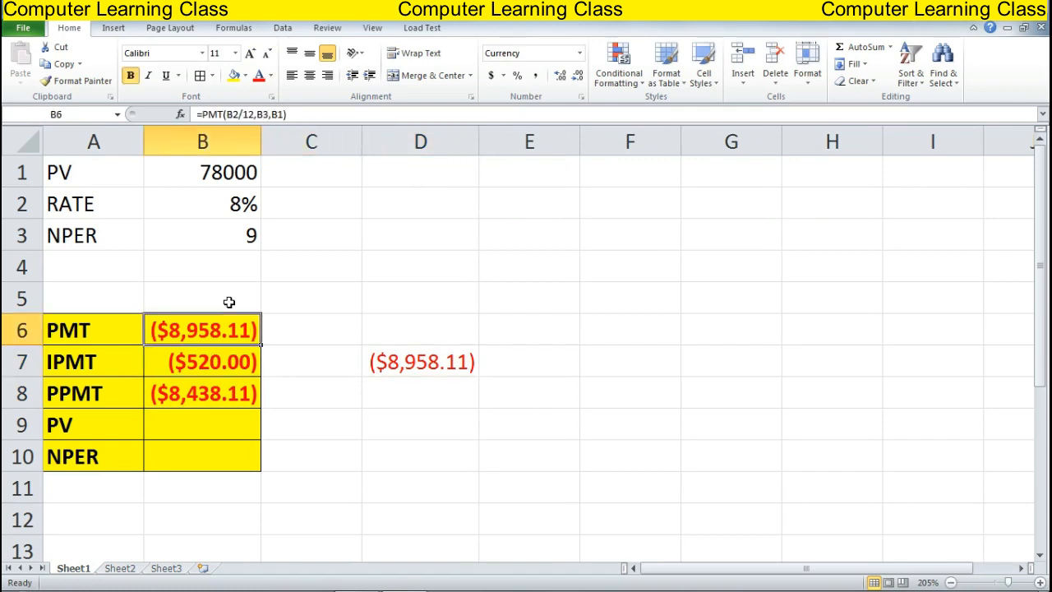
key(Down)
key(Down)
key(Down)
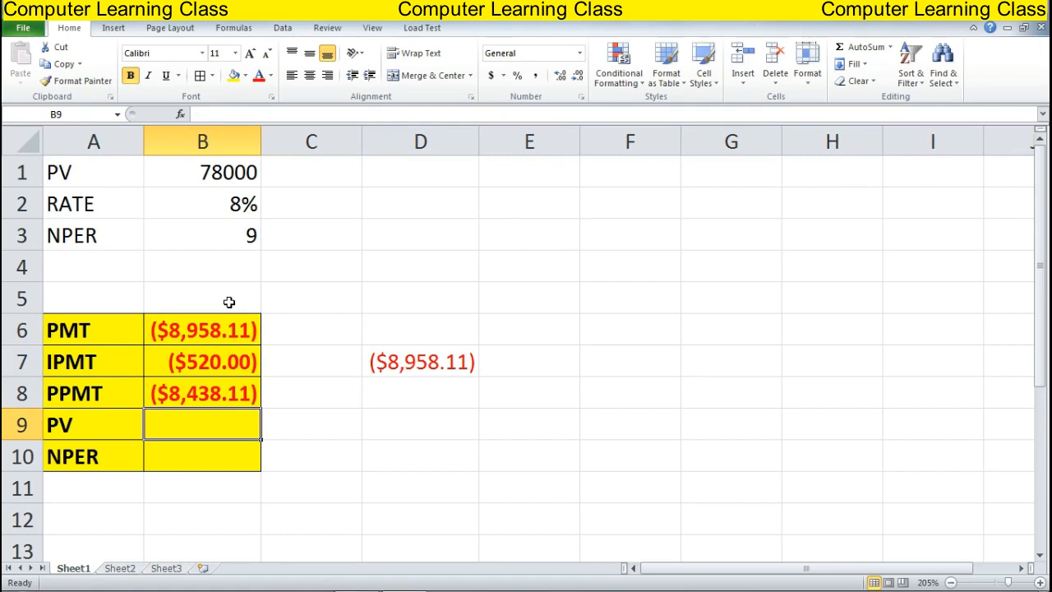
Enter =PV(B2/12,B3,B6) in B9 to compute the present value $78,000.00
text(=PV)
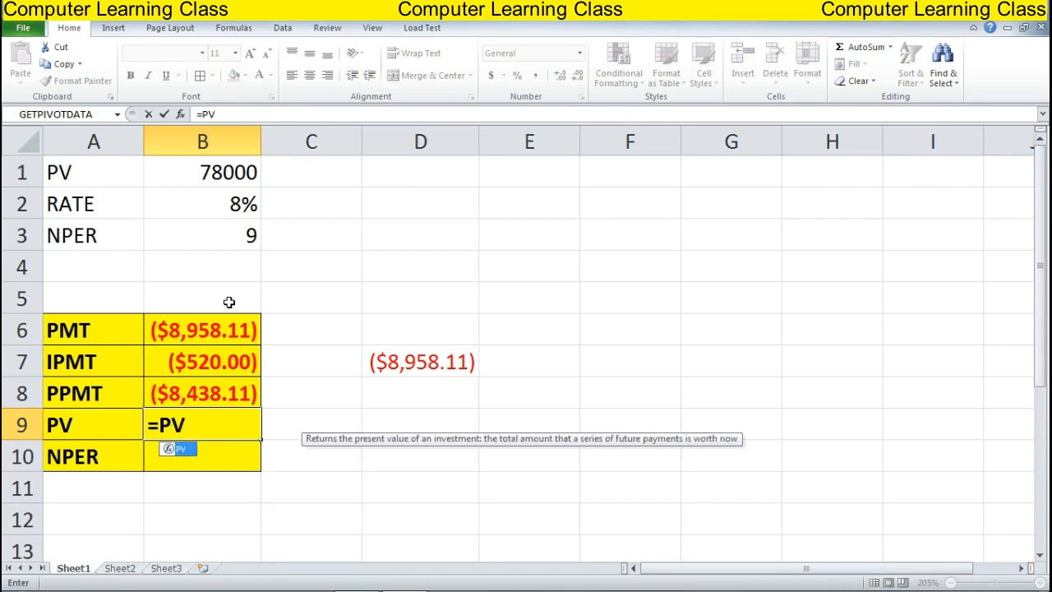
text(()
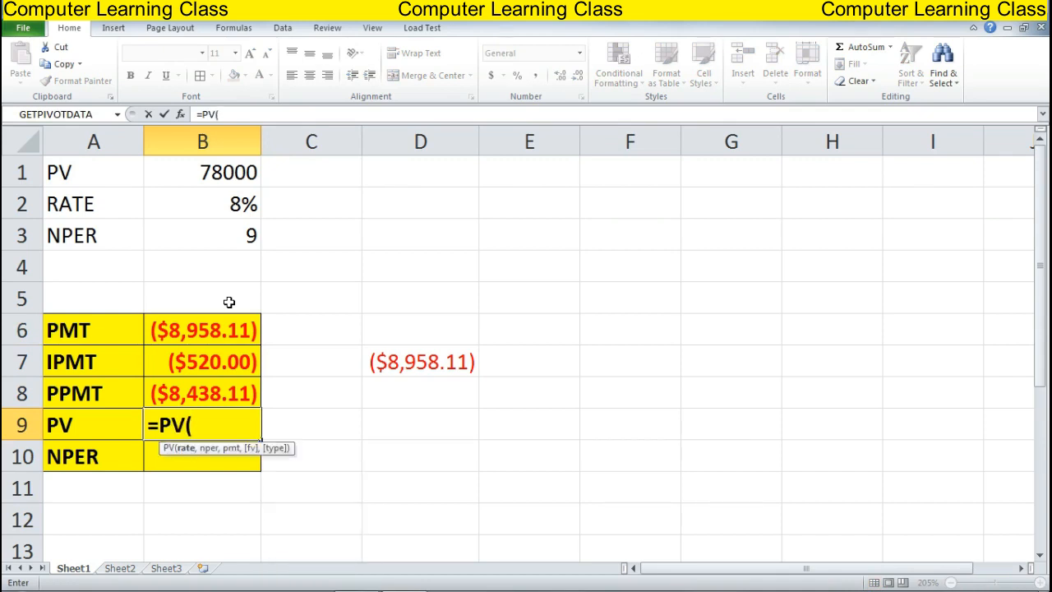
key(Up)
key(Up)
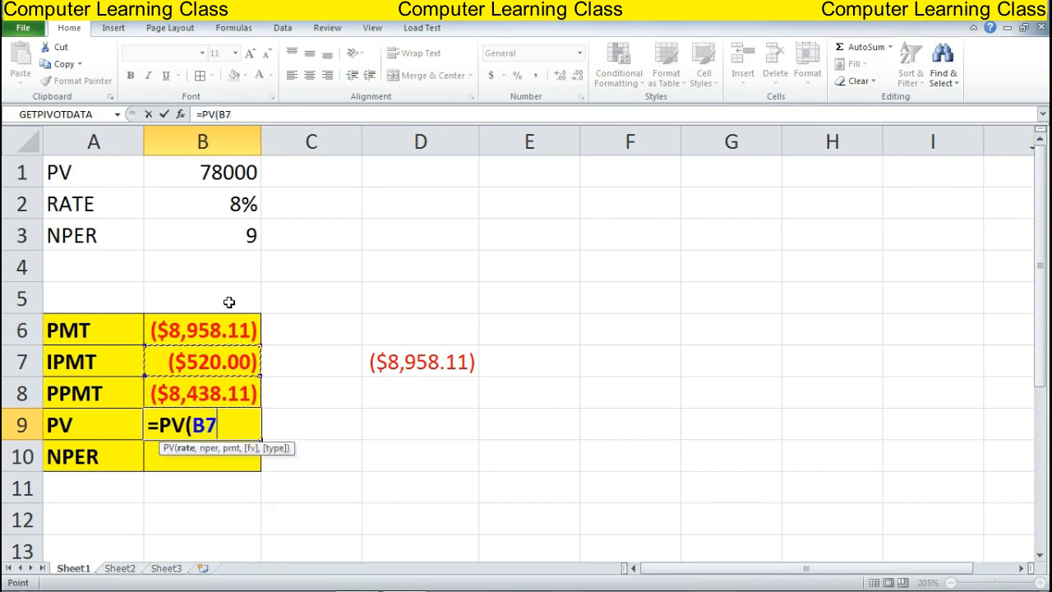
key(Up)
key(Up)
key(Up)
key(Up)
key(Up)
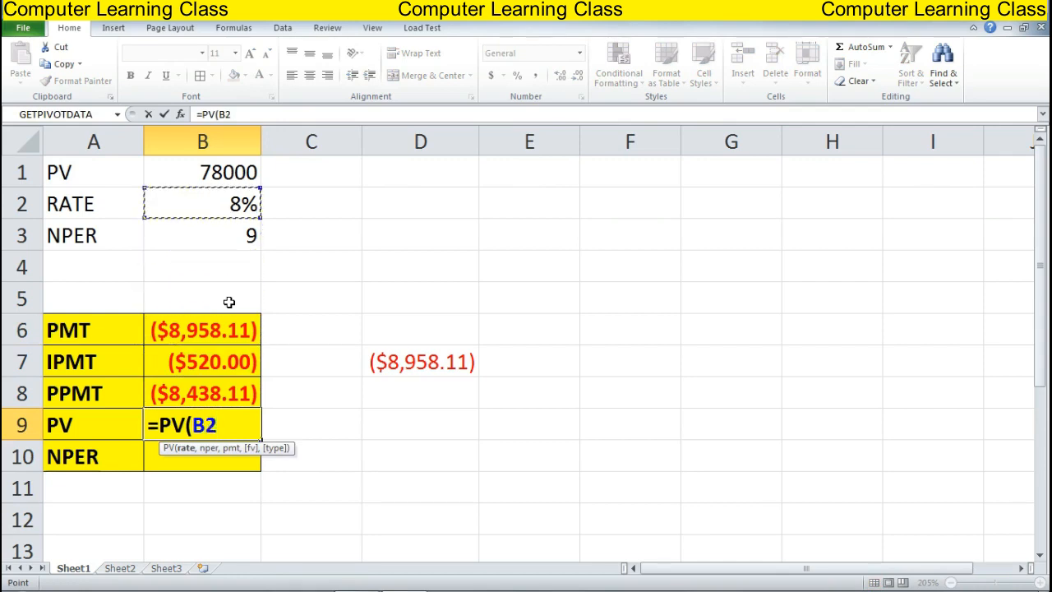
text(/12,)
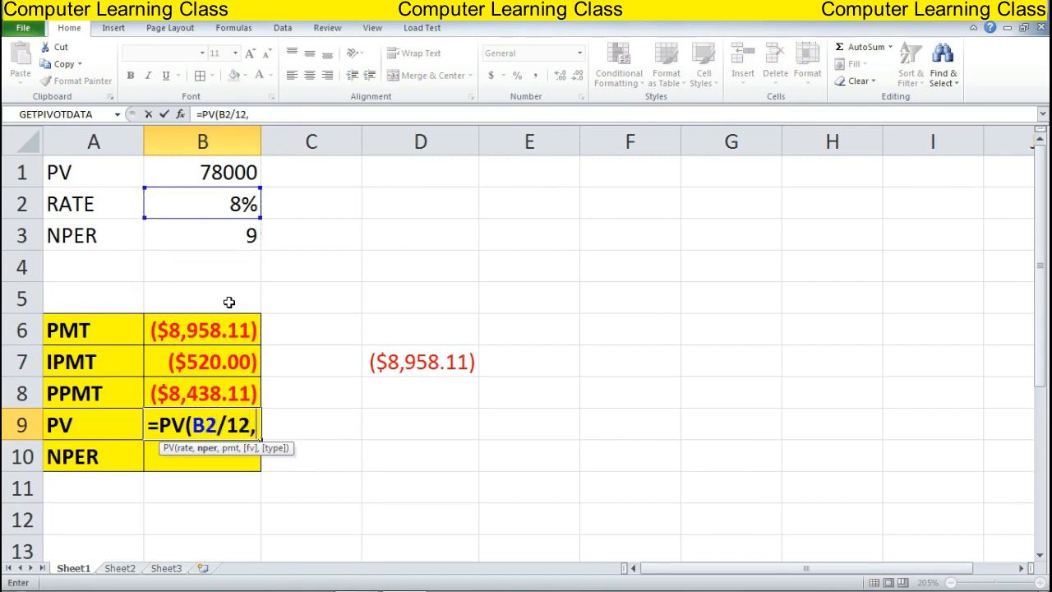
key(Up)
key(Up)
key(Up)
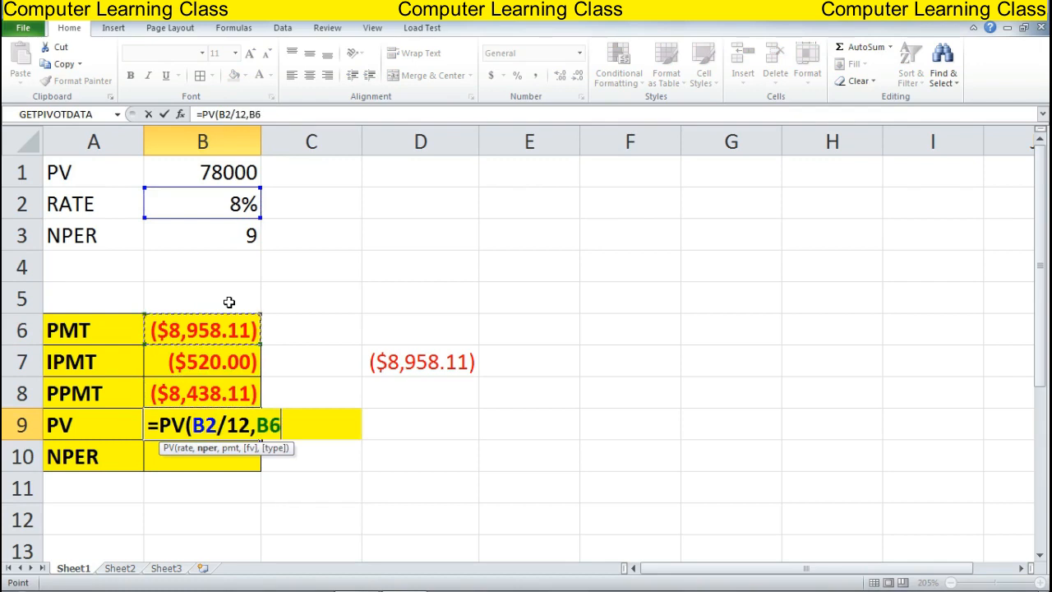
key(Up)
key(Up)
key(Up)
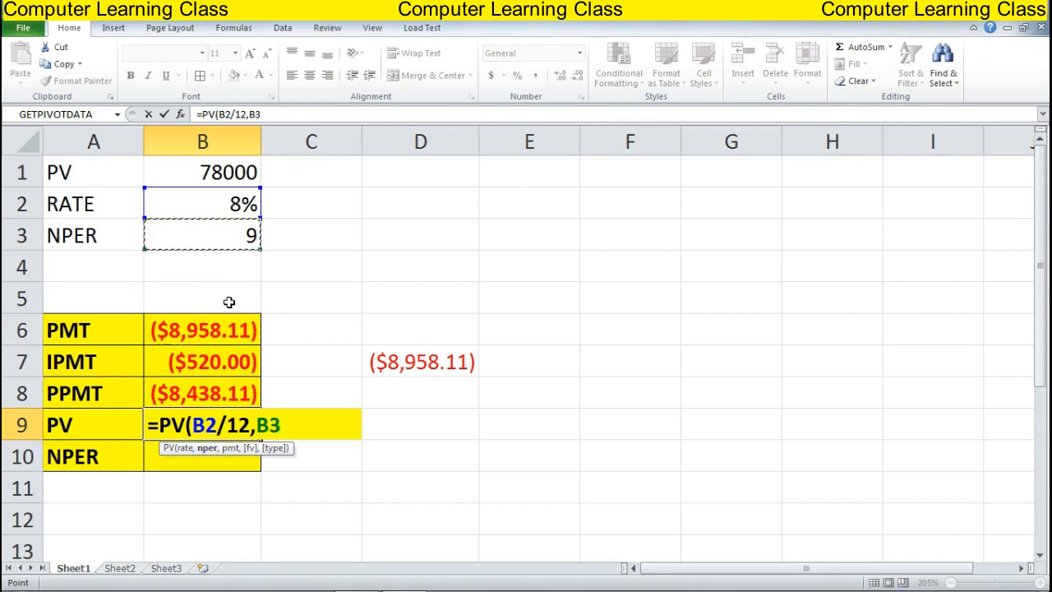
text(,)
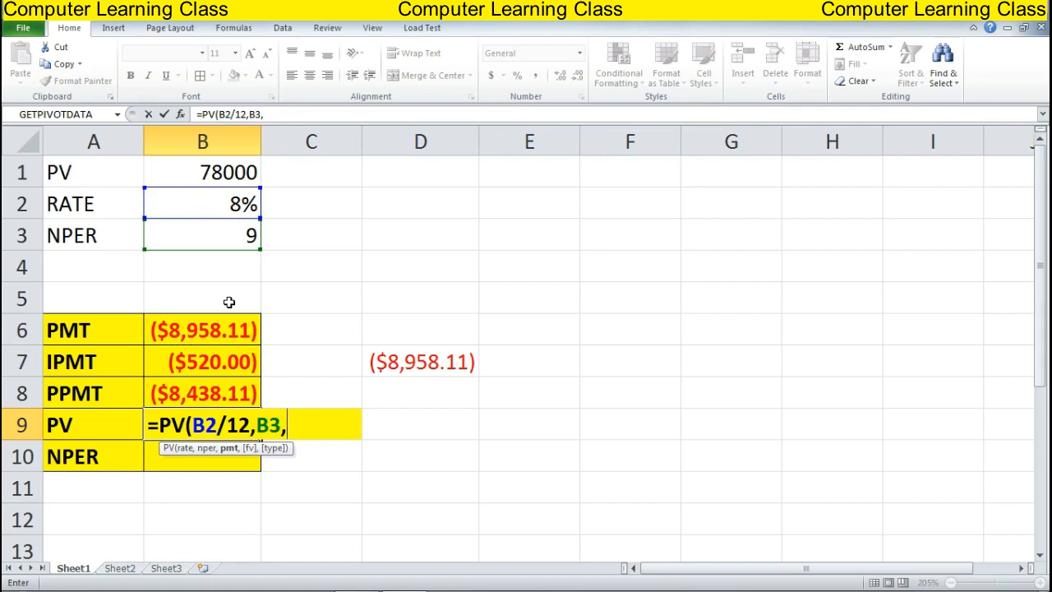
key(Up)
key(Up)
key(Up)
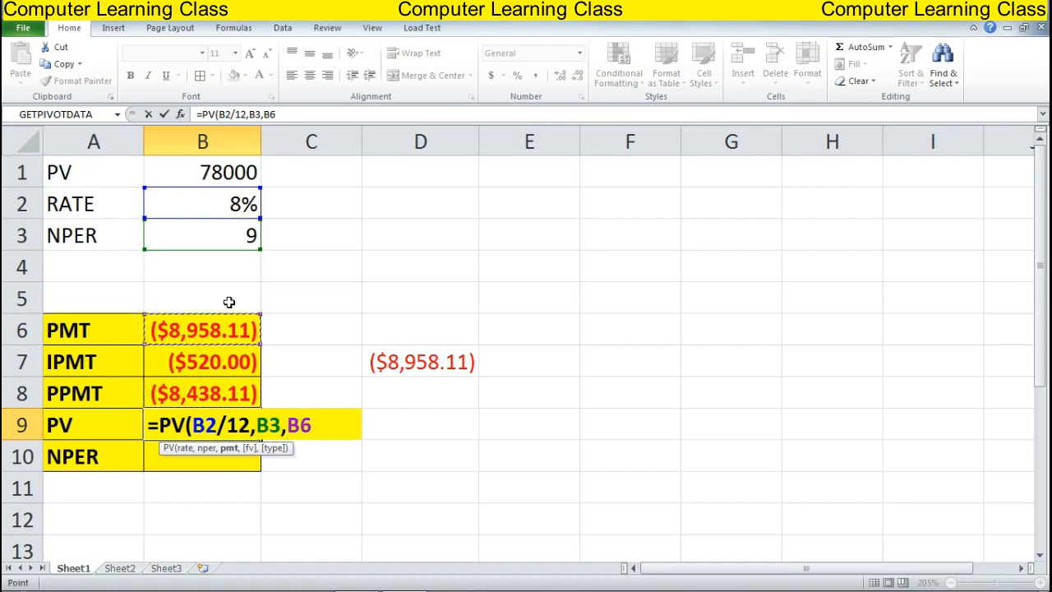
text())
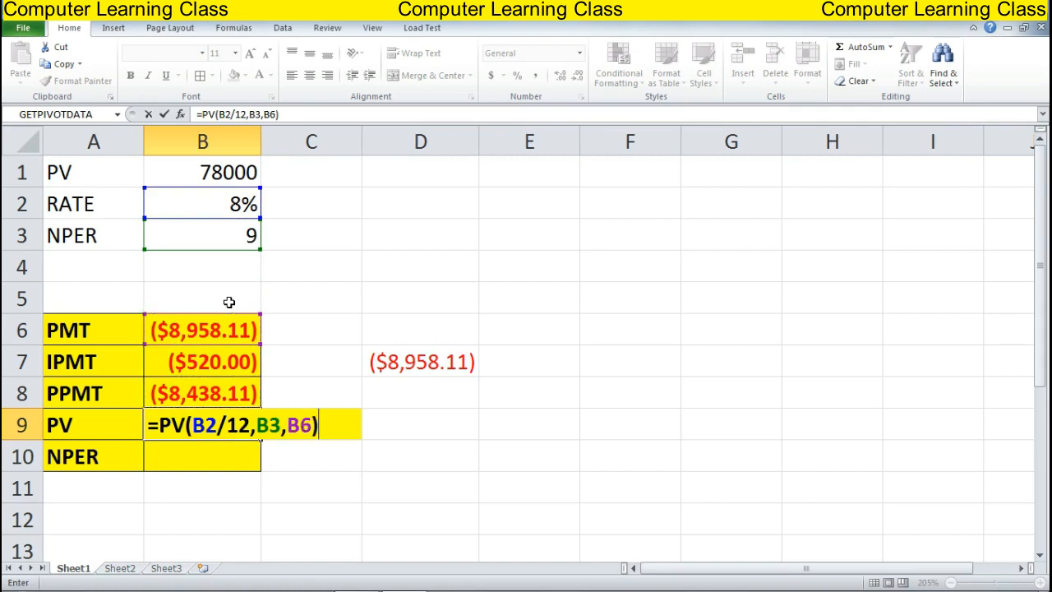
key(Return)
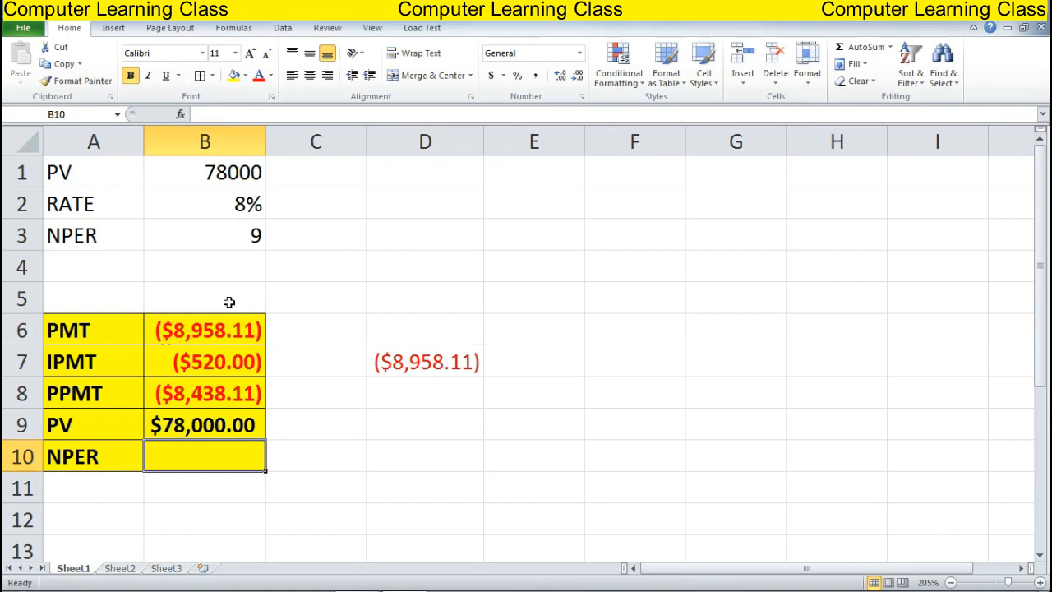
Enter =NPER(B2/12,B6,B1) in B10, returning 9 periods
text(=N)
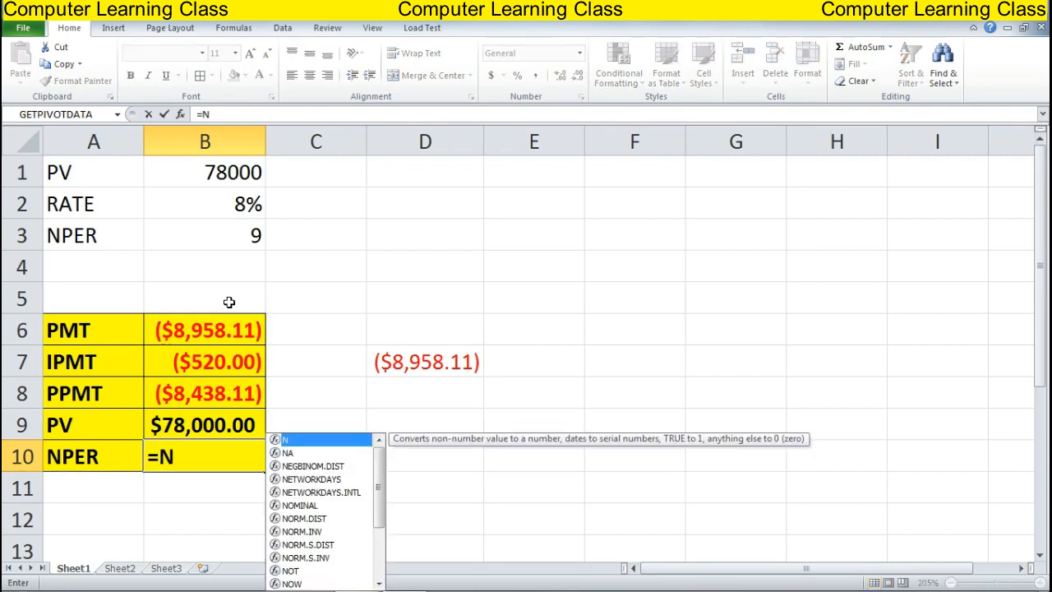
text(P)
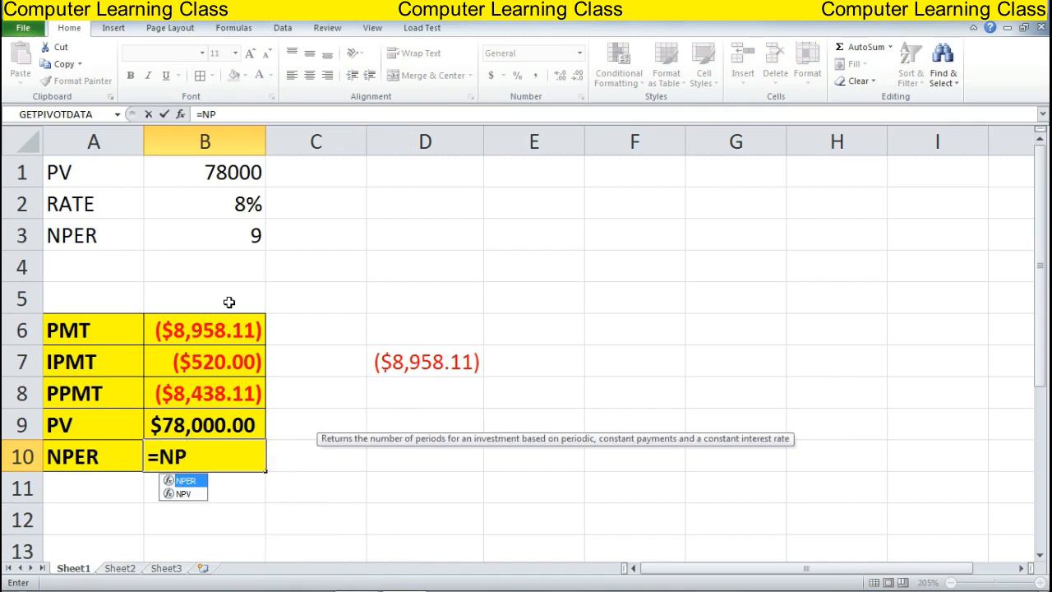
text(ER()
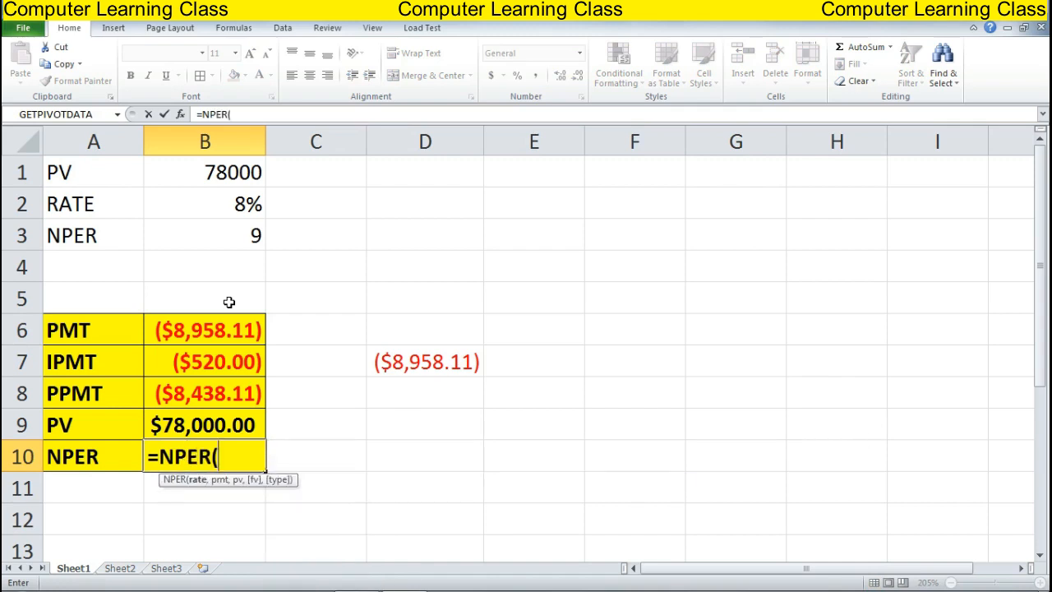
key(Up)
key(Up)
key(Up)
key(Up)
key(Up)
key(Up)
key(Up)
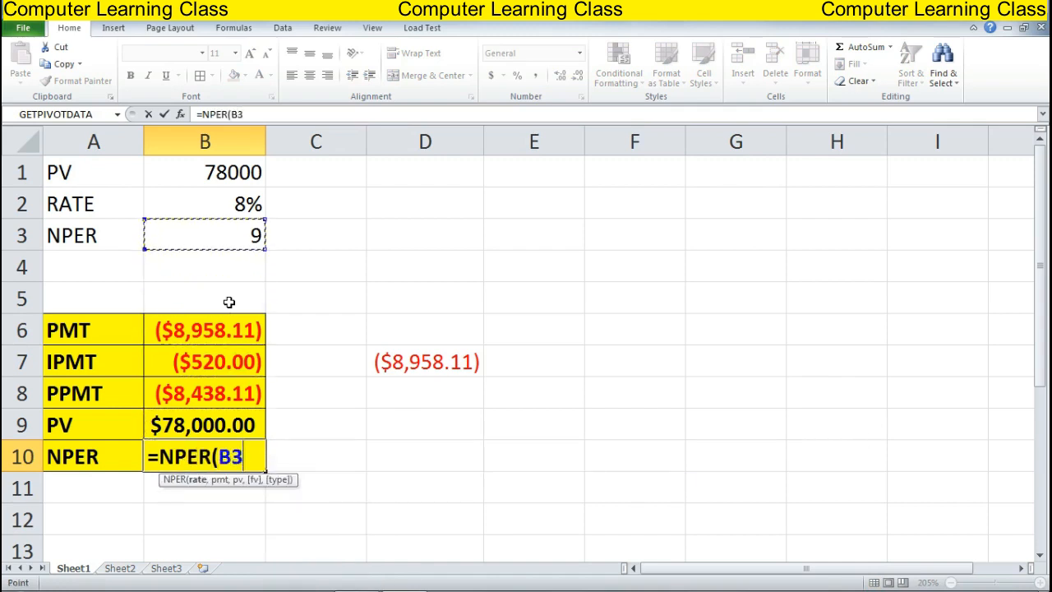
key(Up)
text(/1)
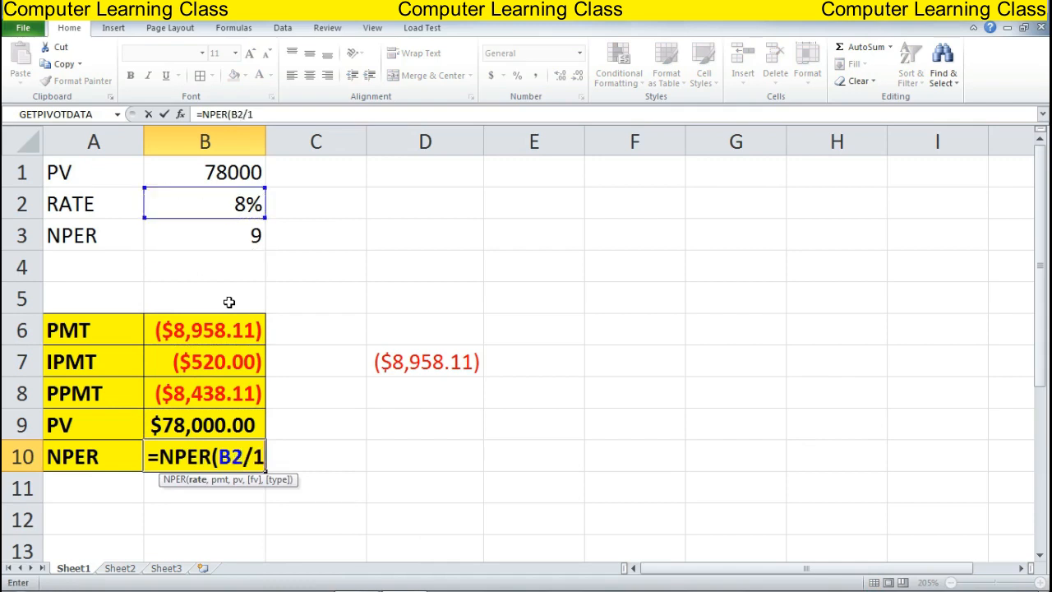
text(2,)
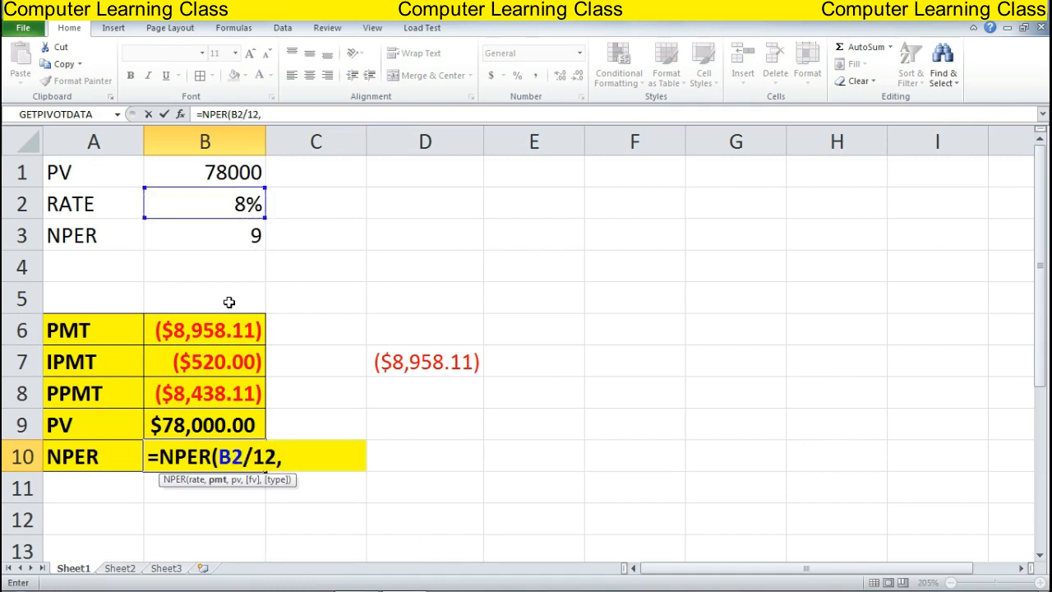
key(Up)
key(Up)
key(Up)
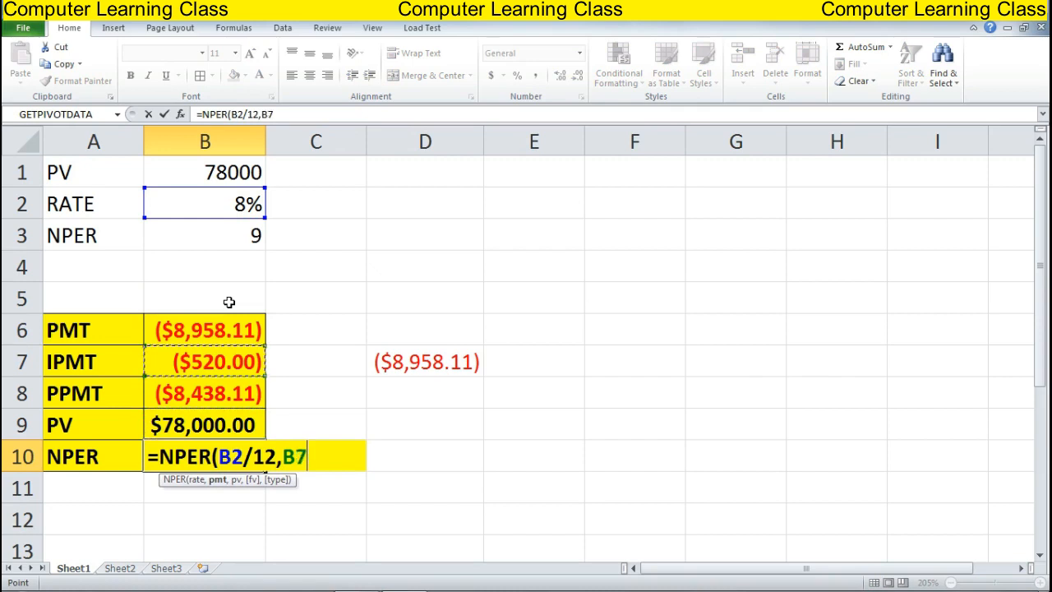
key(Up)
text(,)
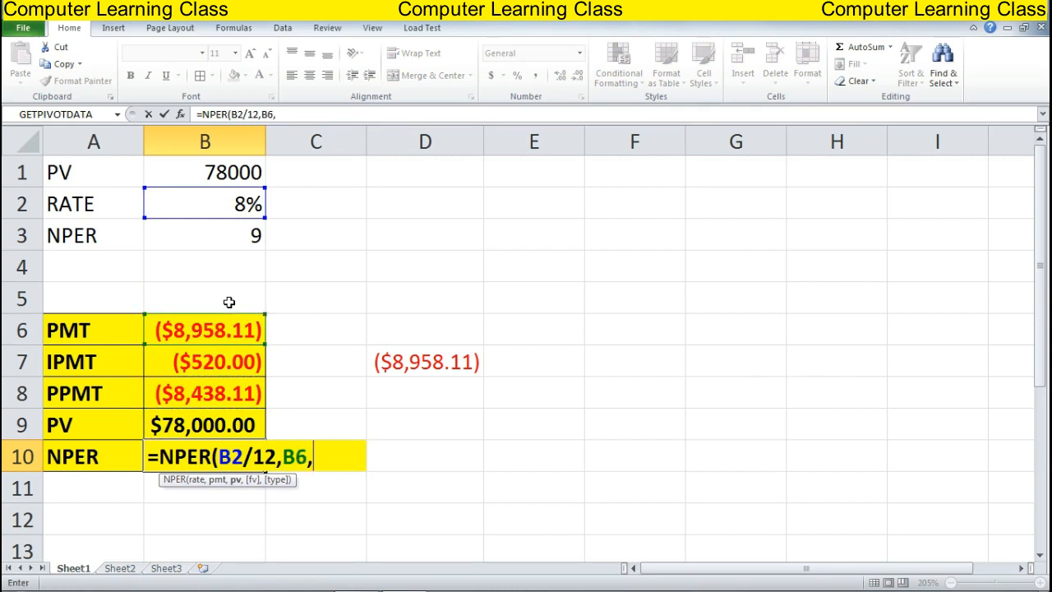
key(Up)
key(Up)
key(Up)
key(Up)
key(Up)
key(Up)
key(Up)
key(Up)
key(Up)
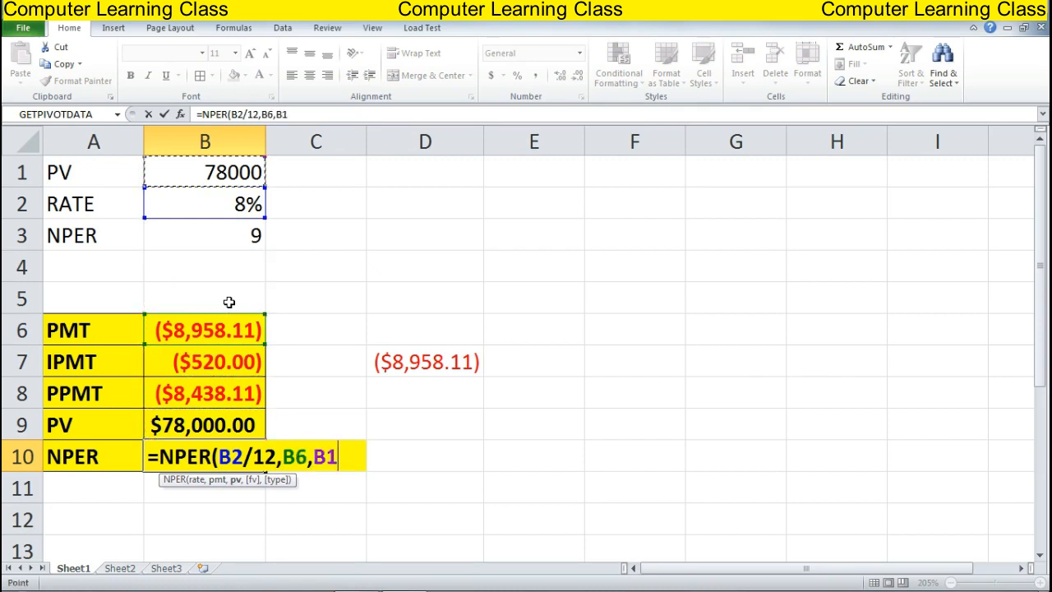
text())
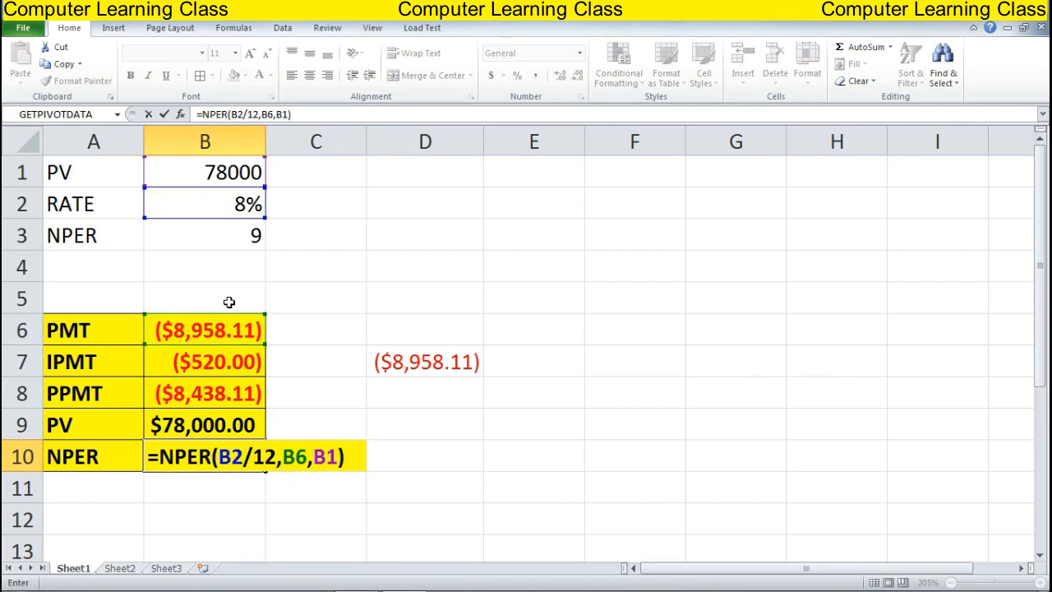
key(Return)
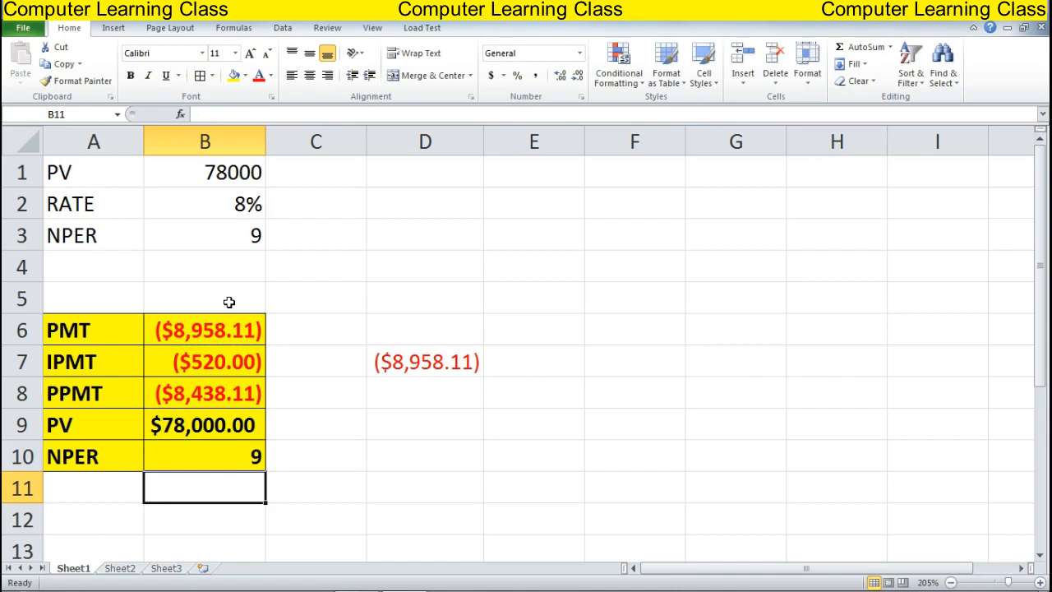
key(Up)
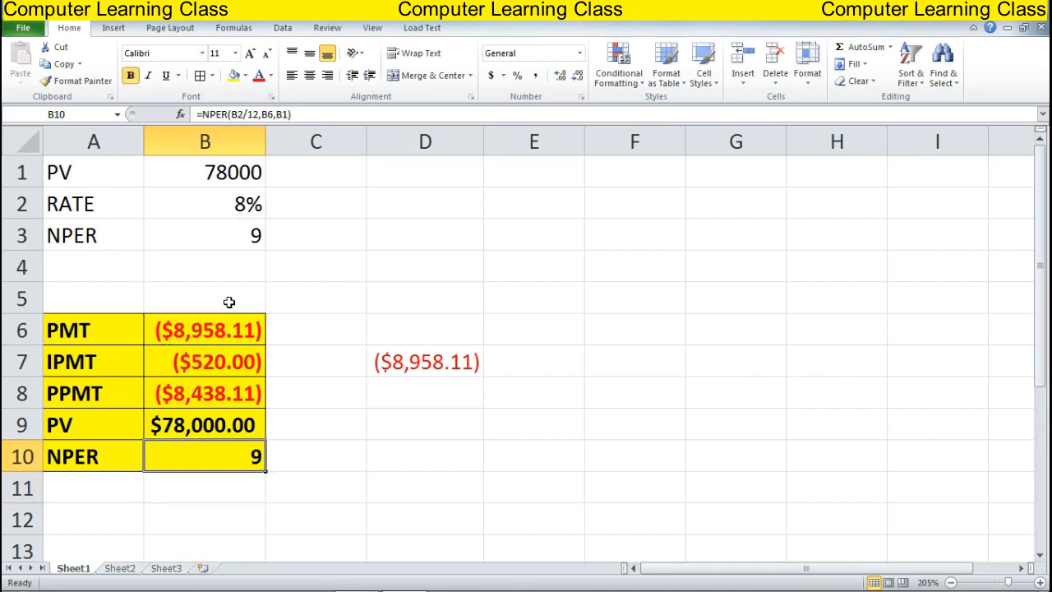
key(Right)
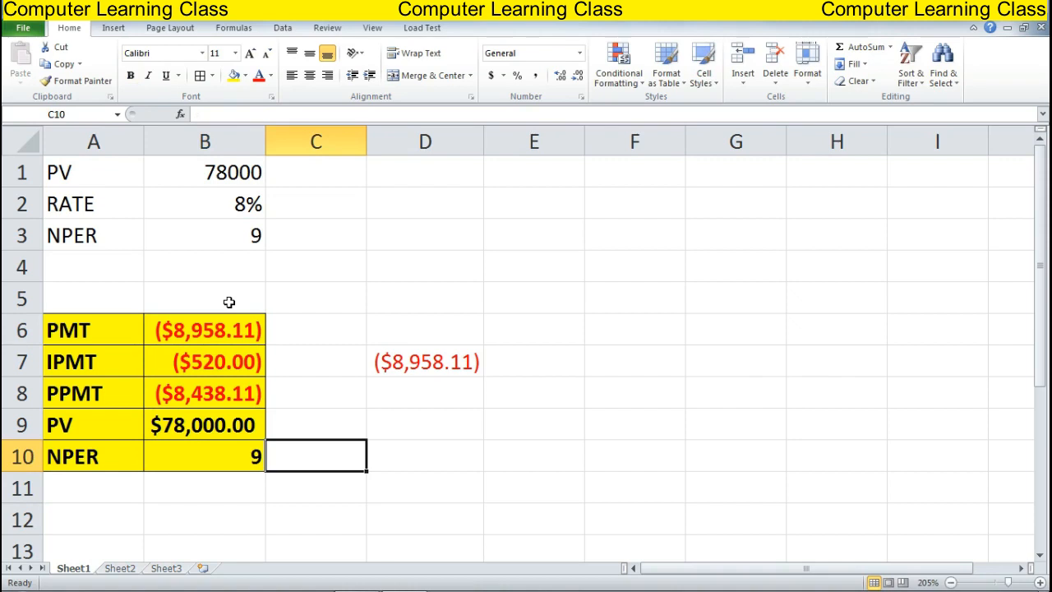
key(Up)
key(Up)
key(Up)
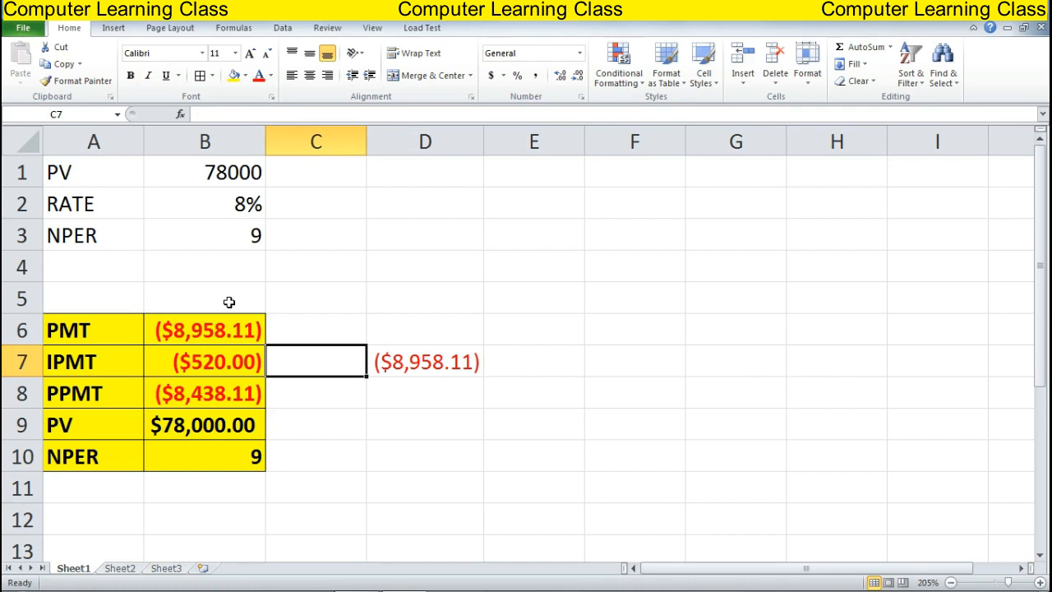
key(Right)
key(Right)
key(Right)
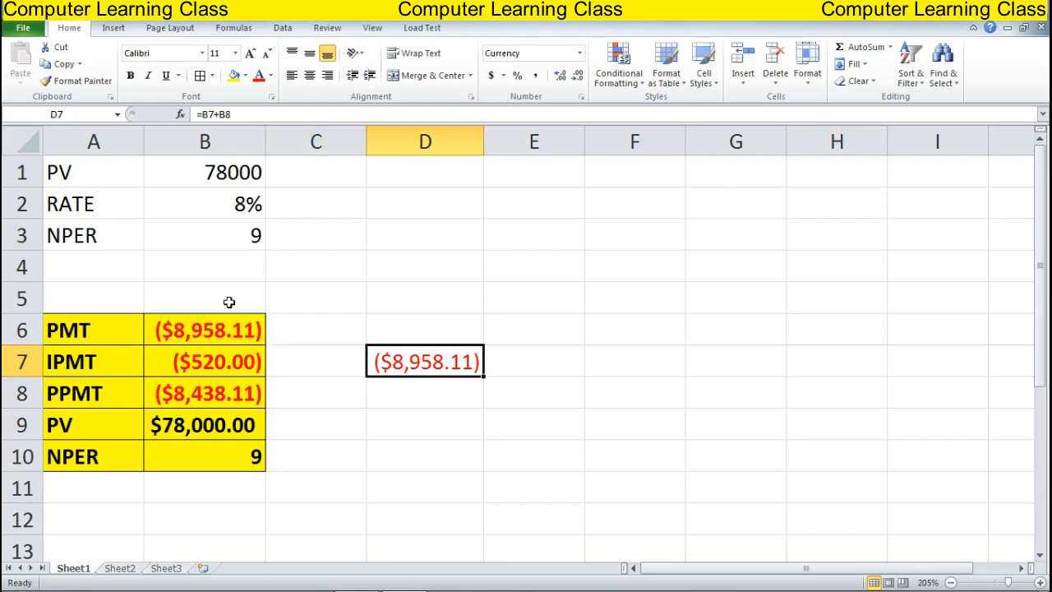
key(Up)
key(Up)
key(Up)
key(Up)
key(Up)
key(Up)
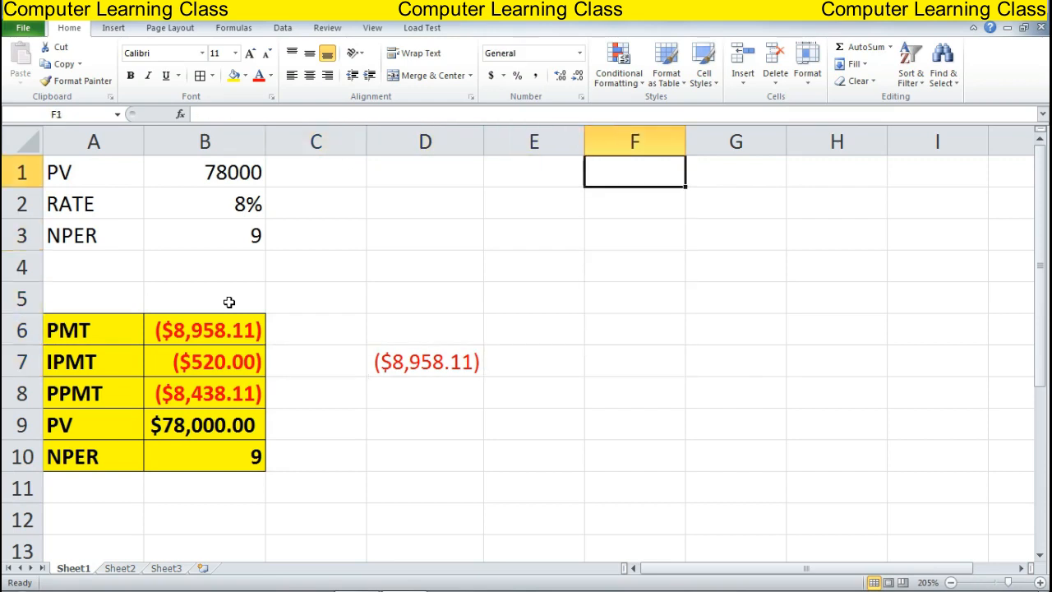
Type the schedule headers MONTH, IPMT and PPMT in E1:G1
key(Left)
text(M)
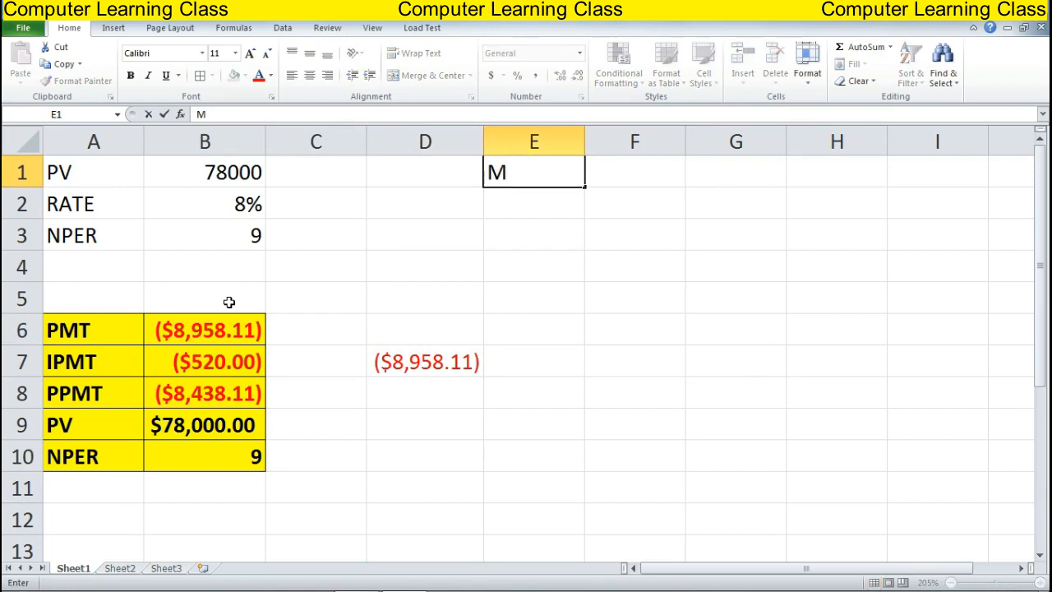
text(ONTH)
key(Tab)
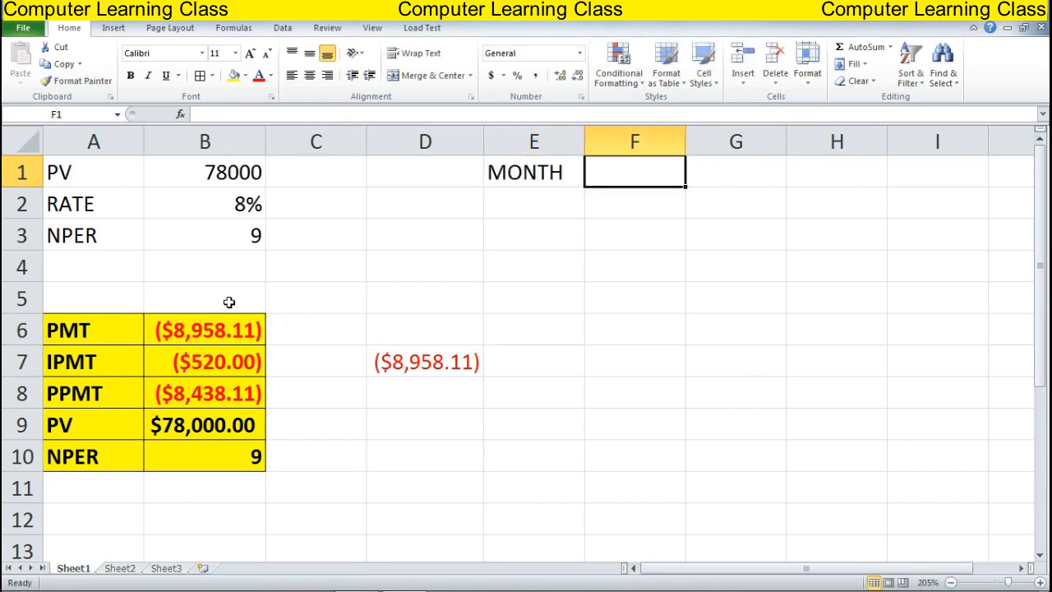
text(IPMT)
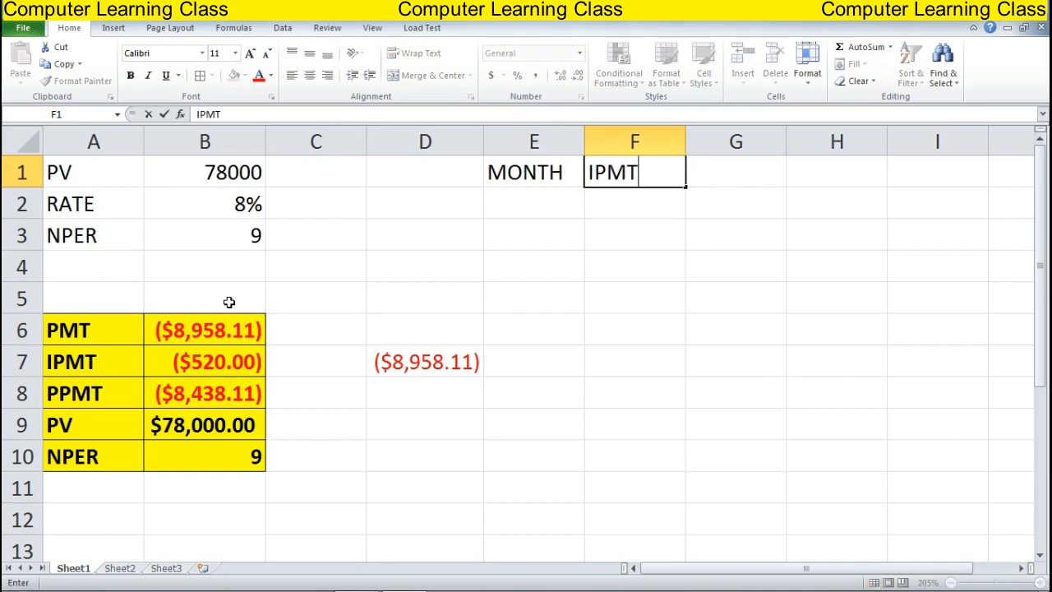
key(Tab)
text(PP)
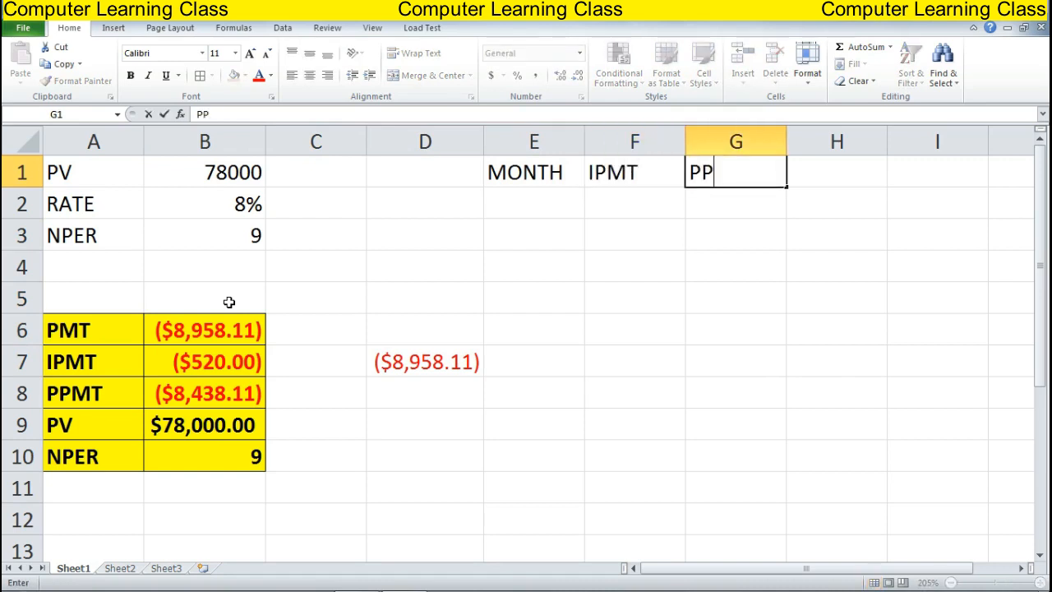
text(MT)
key(Return)
Fill month numbers 1 through 9 down E2:E10
text(1)
key(Return)
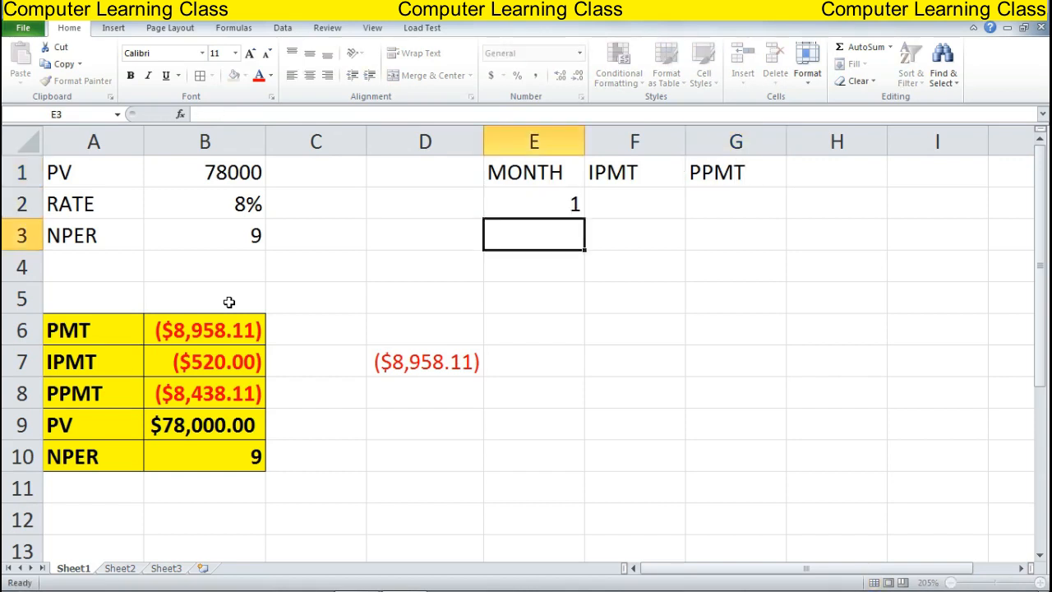
text(2)
key(Return)
text(3)
key(Return)
text(4)
key(Return)
text(5)
key(Return)
text(6)
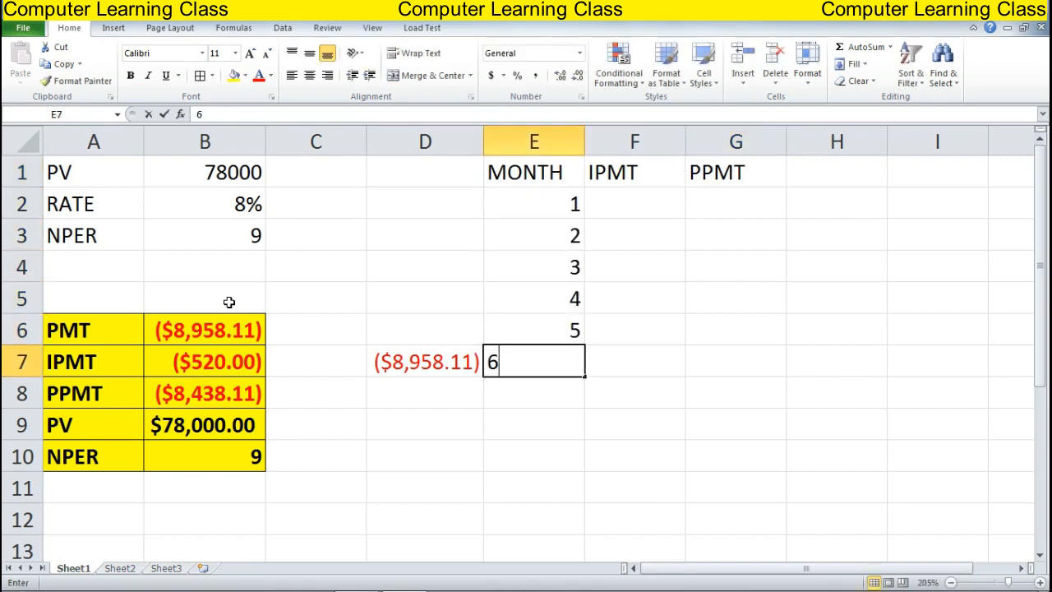
key(Return)
text(7)
key(Return)
text(8 9)
key(Return)
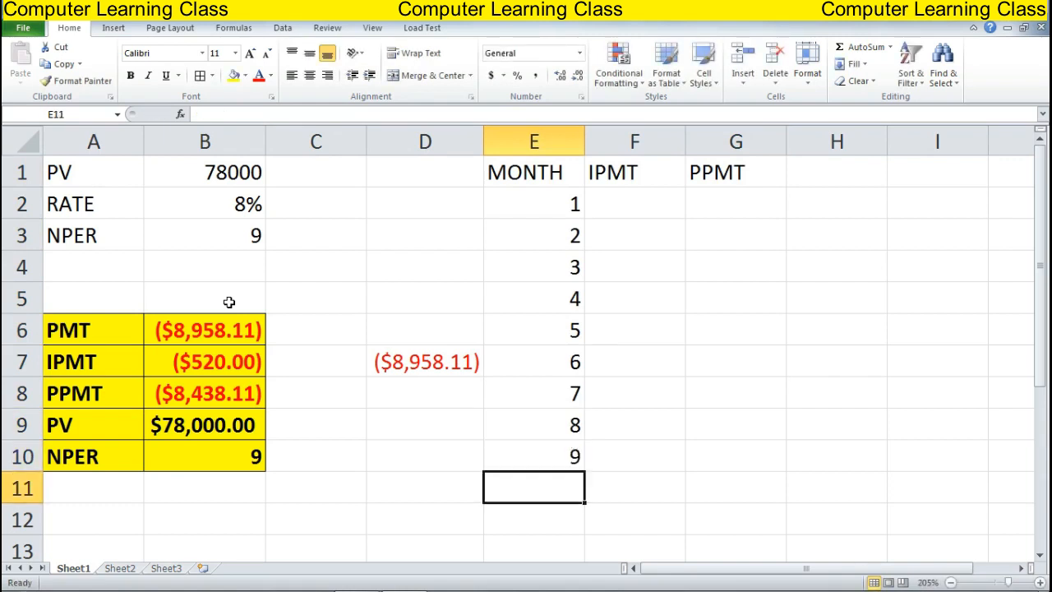
key(Right)
key(Up)
key(ctrl+Up)
key(Down)
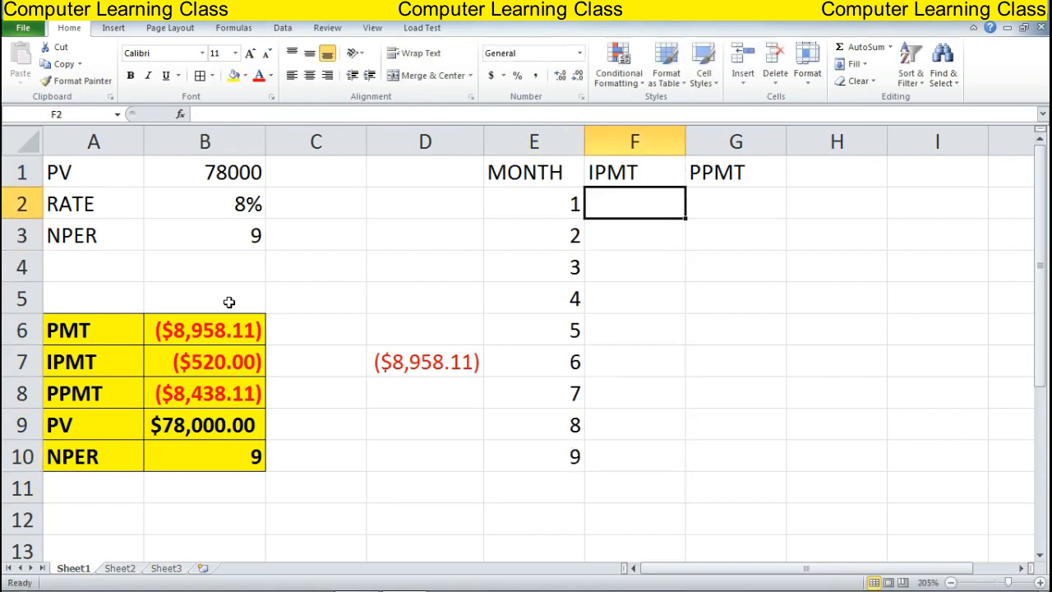
Enter =IPMT(B2/12,E2,B3,B1) in F2, giving month 1's interest of ($520.00)
text(=I)
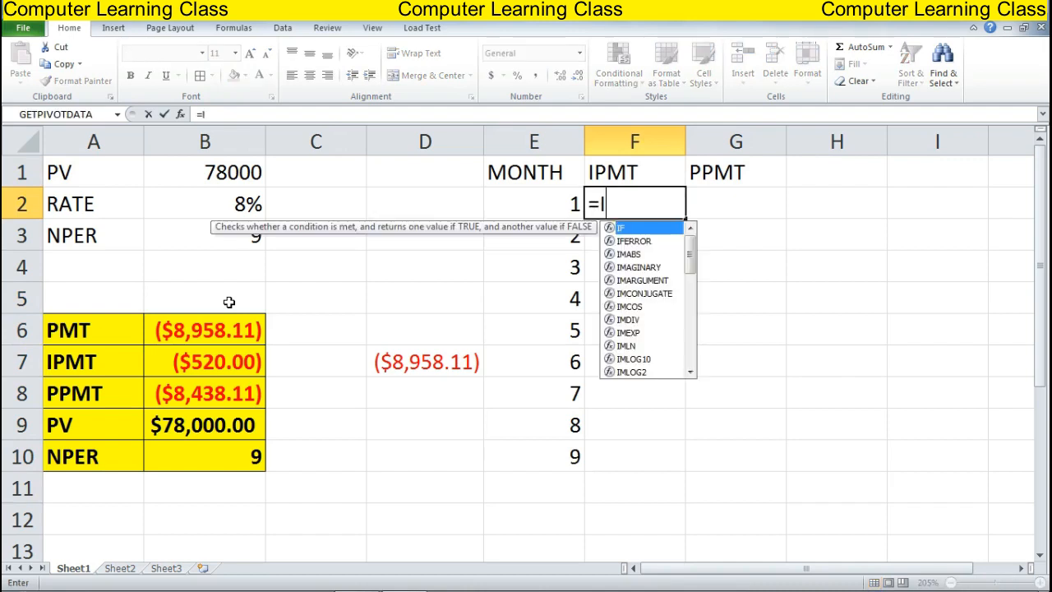
text(PMT)
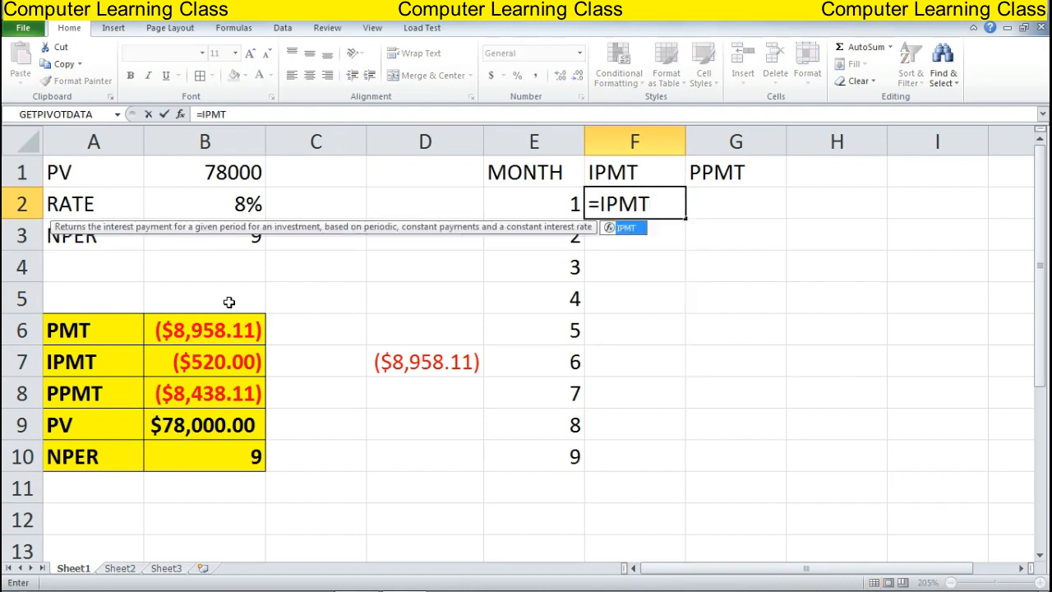
text(()
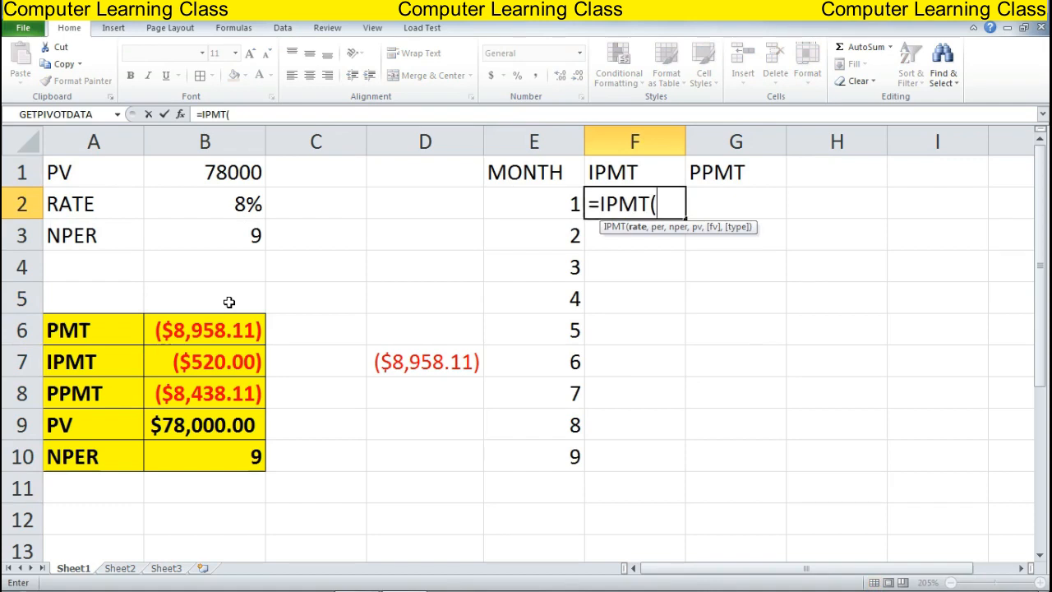
key(Left)
key(Left)
key(Left)
key(Left)
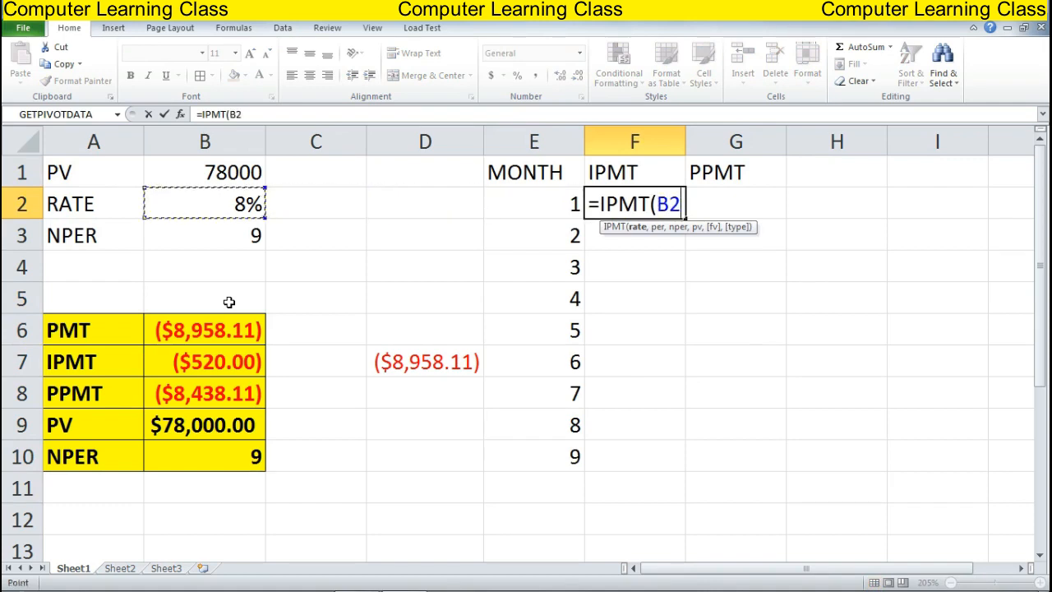
text(/)
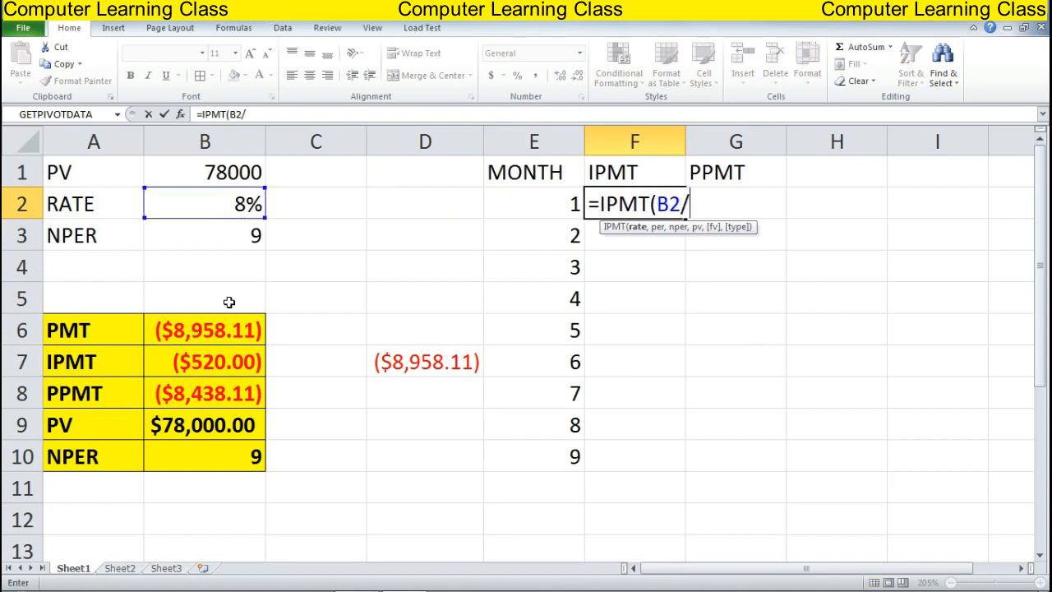
text(12,)
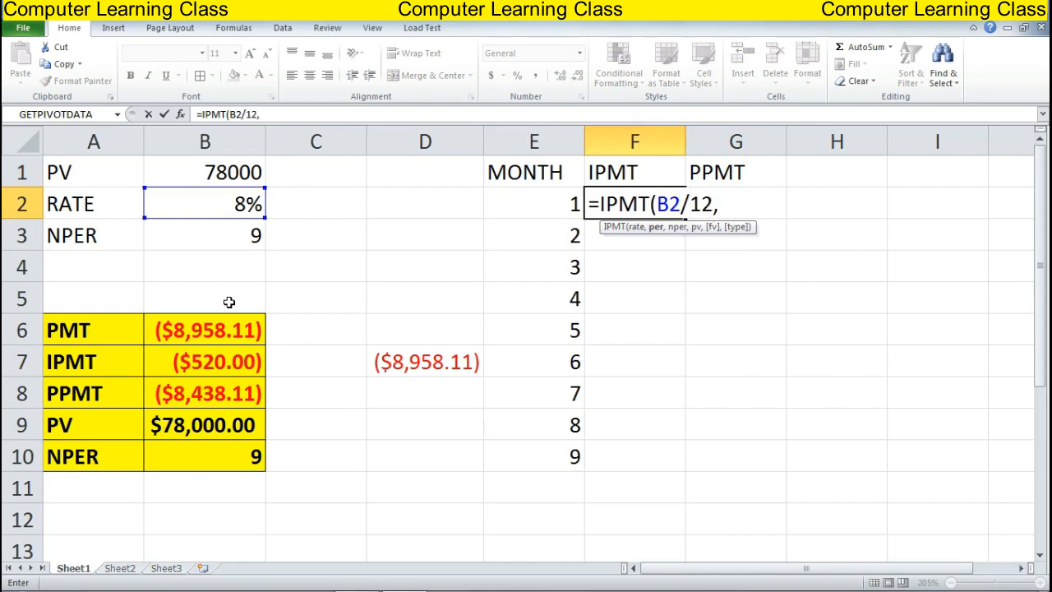
key(Left)
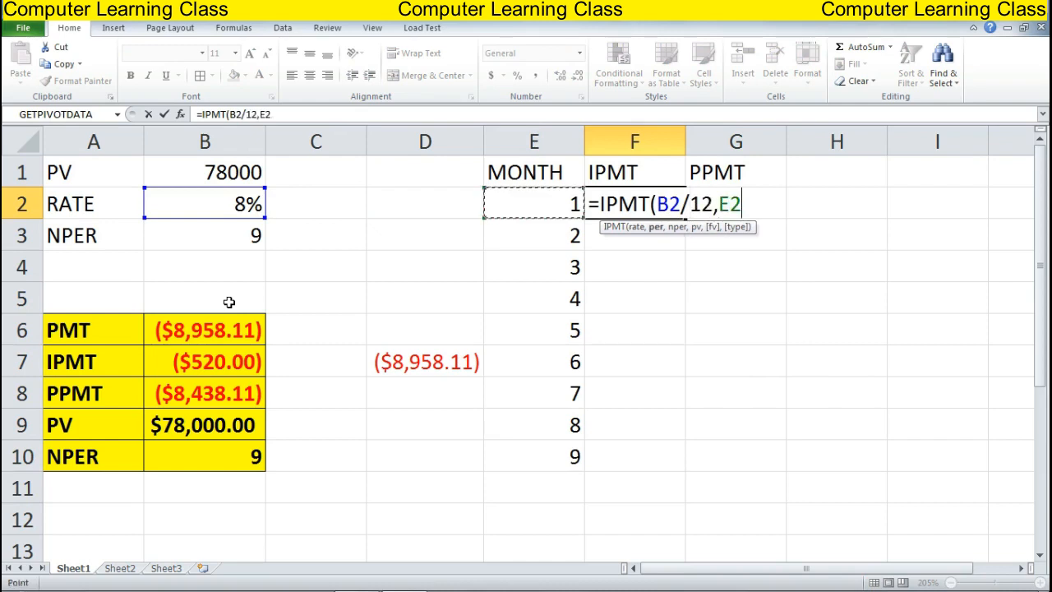
text(,)
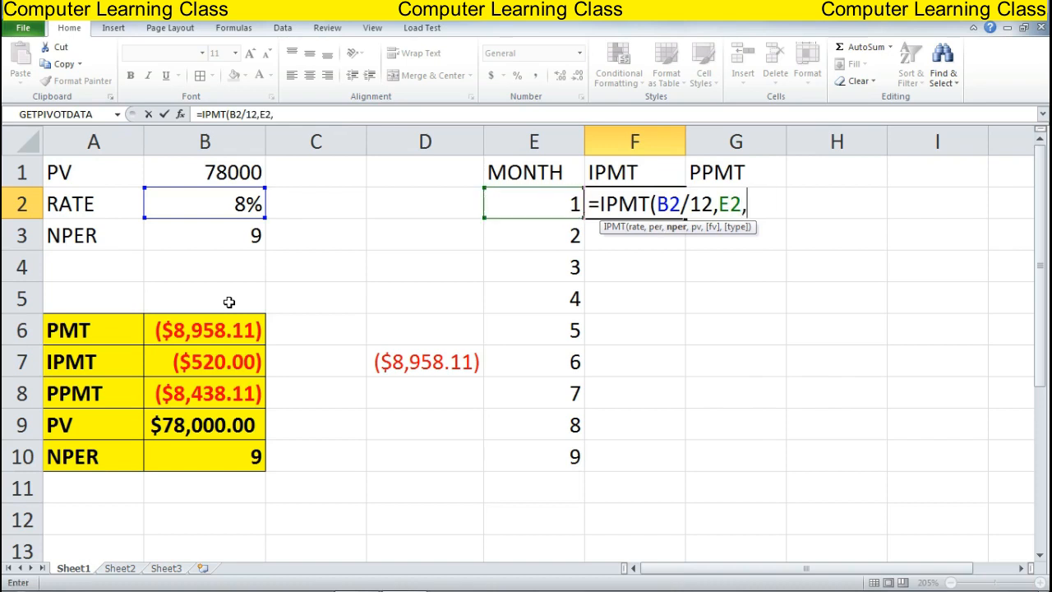
key(Down)
key(Down)
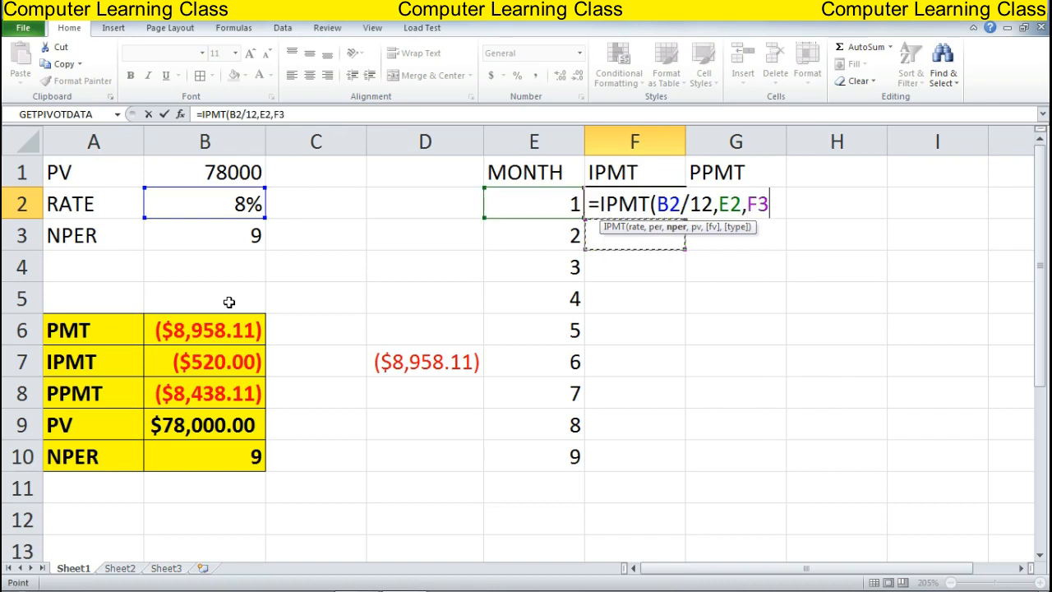
key(Left)
key(Left)
key(Left)
key(Up)
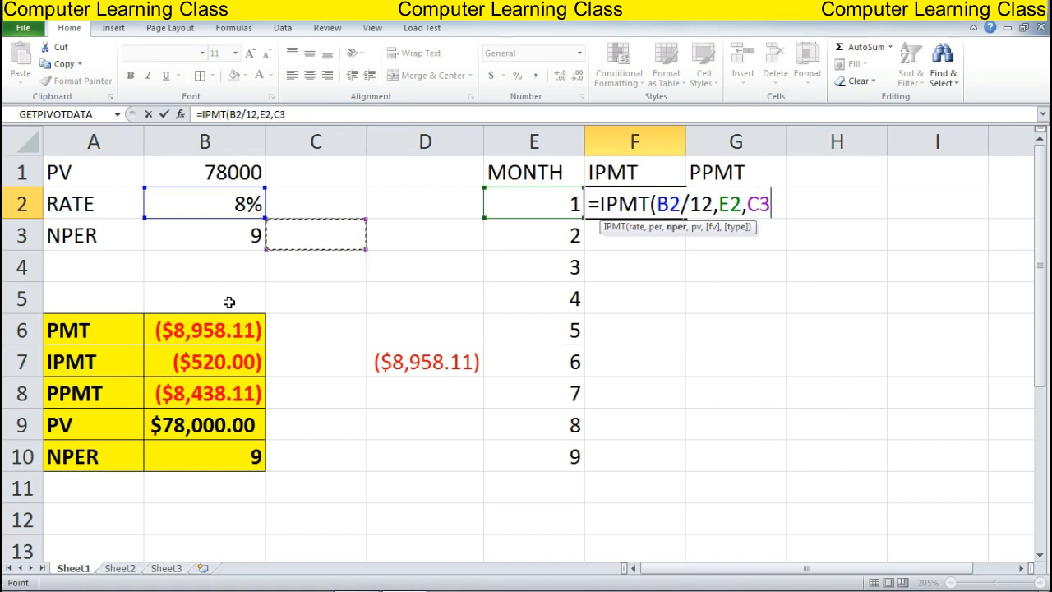
key(Left)
text(,)
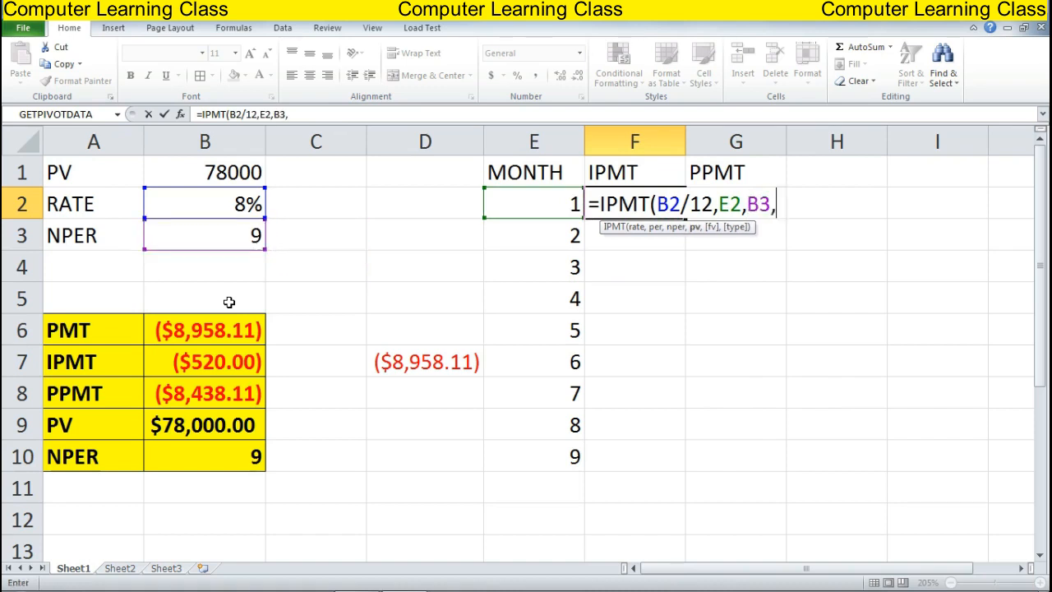
key(Left)
key(Left)
key(Left)
key(Left)
key(Up)
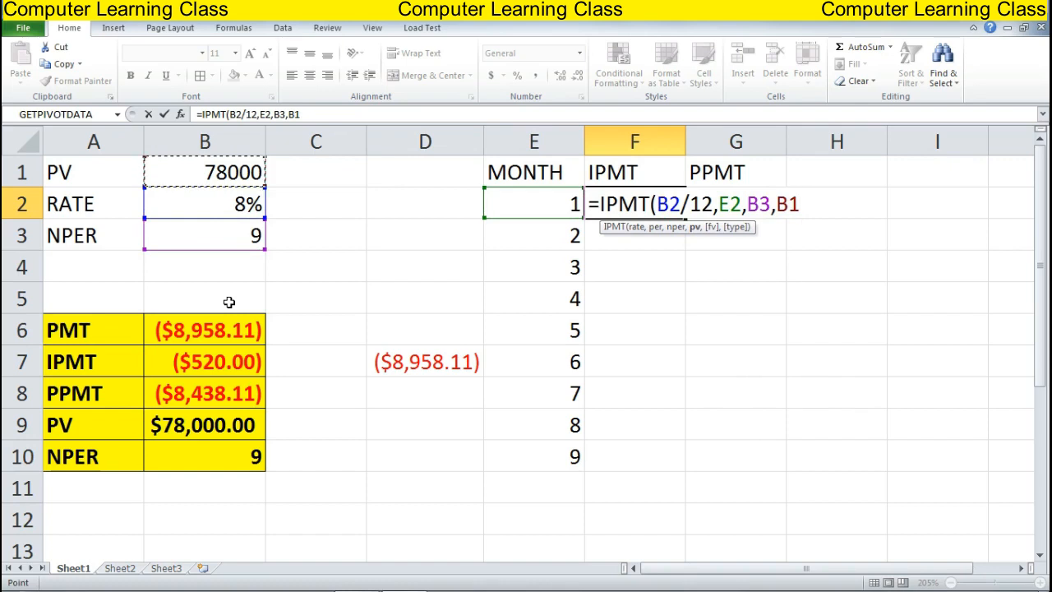
text())
key(Return)
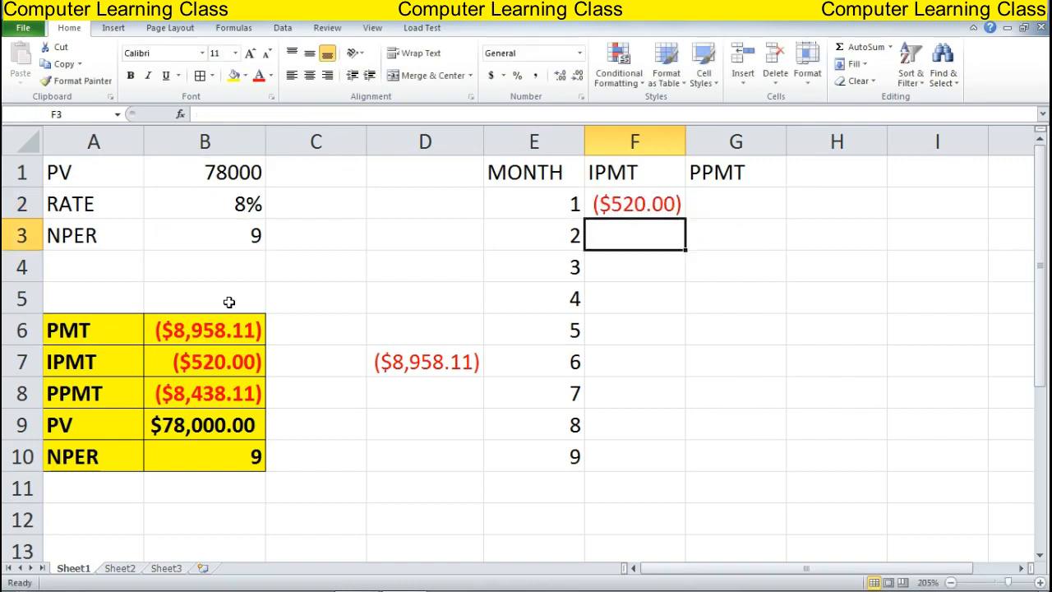
key(Up)
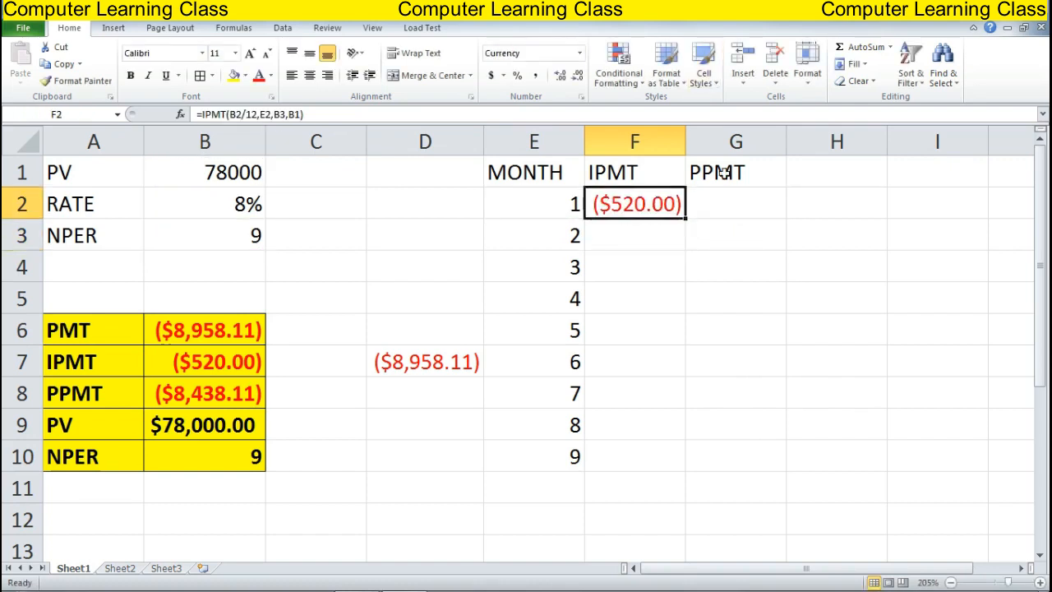
drag(685, 219, 712, 471)
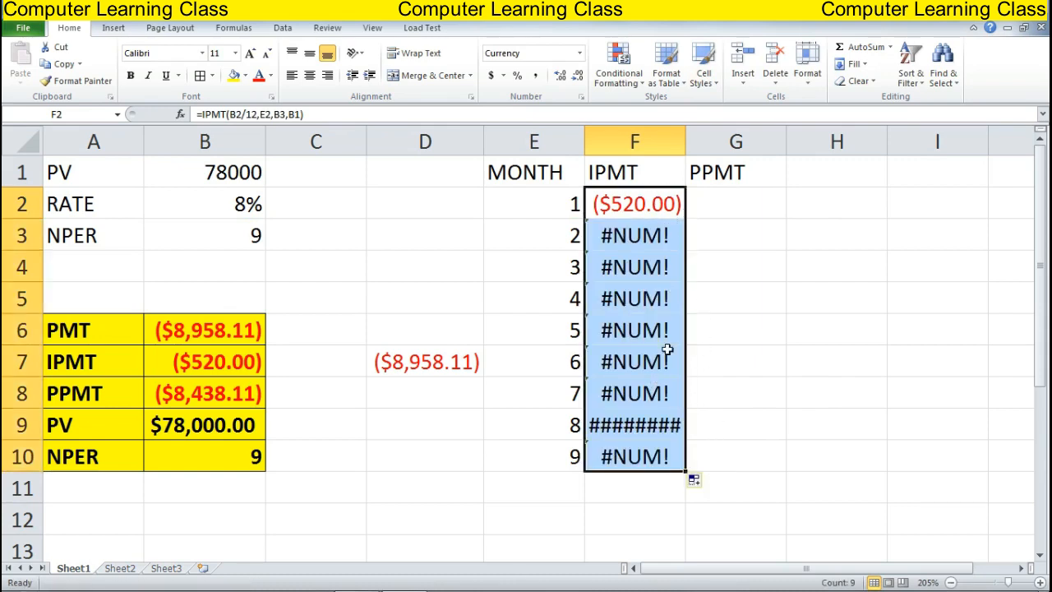
click(751, 291)
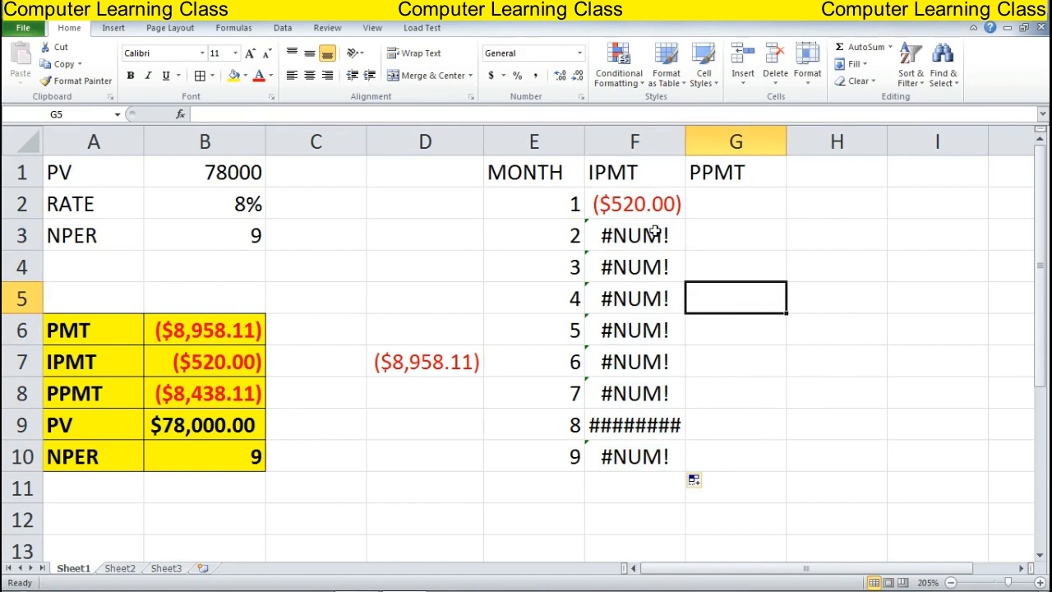
drag(656, 231, 673, 441)
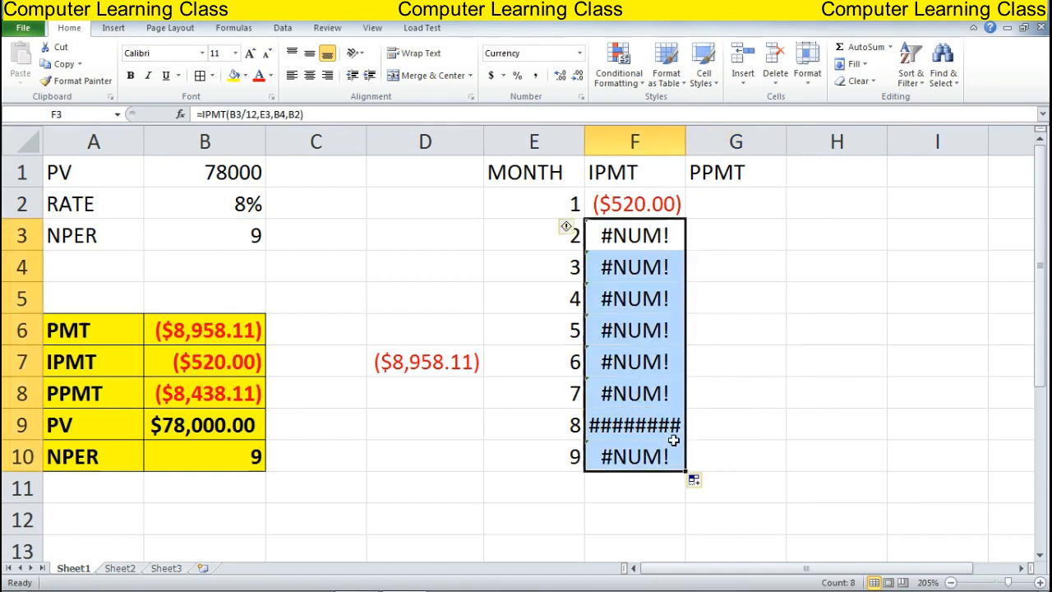
key(Delete)
key(Up)
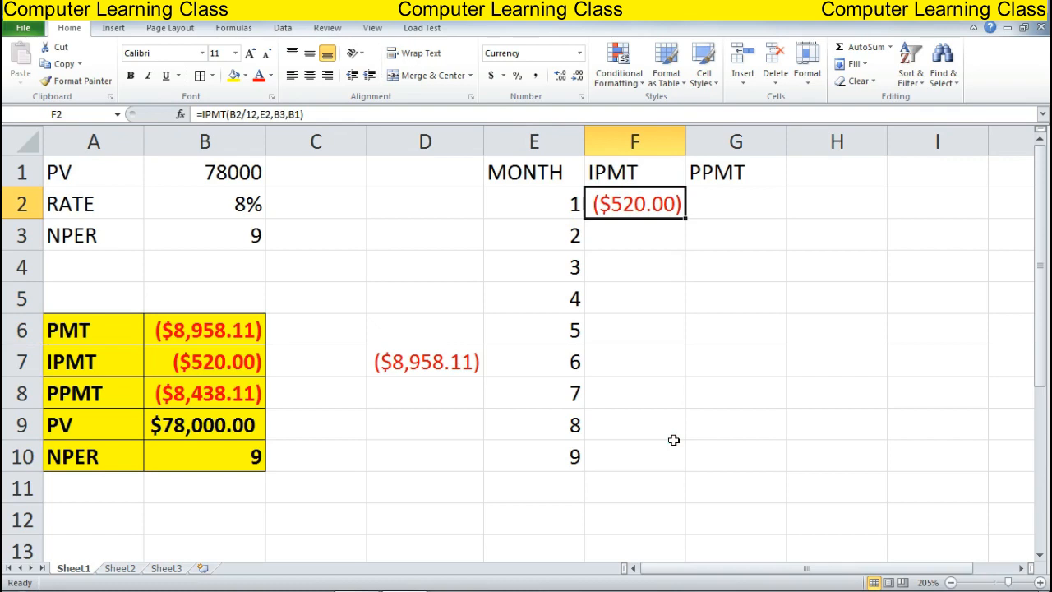
key(F2)
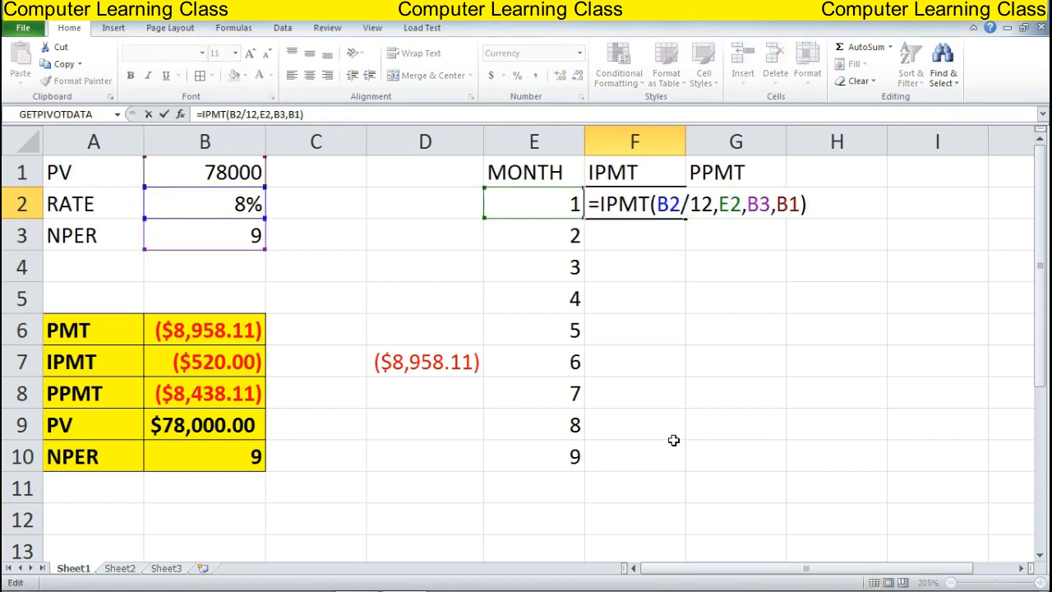
Change F2's formula to =IPMT($B$2/12,E2,$B$3,$B$1), locking rate, term and loan amount
click(658, 205)
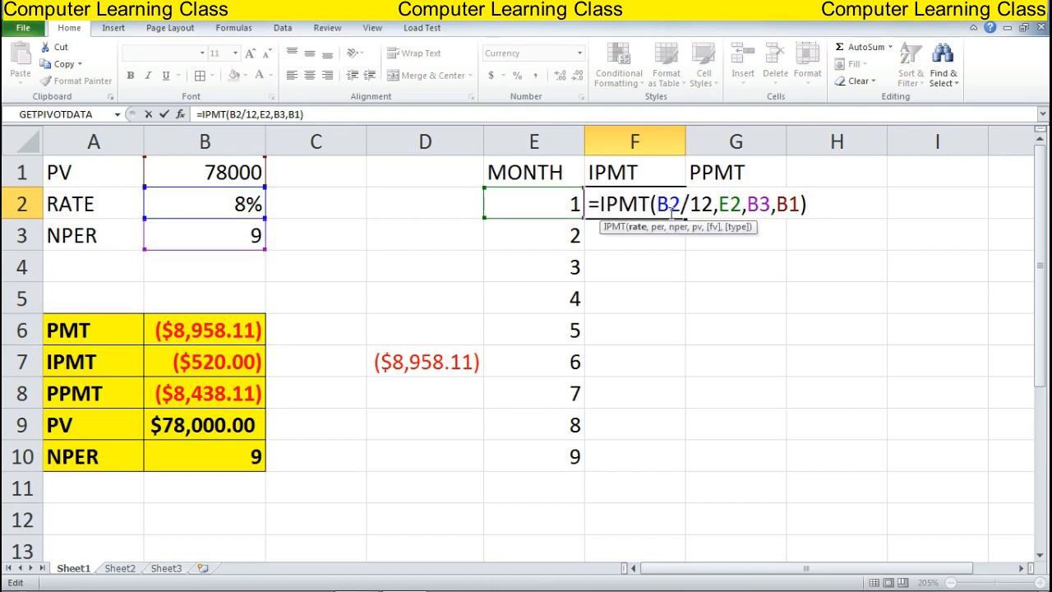
text($B)
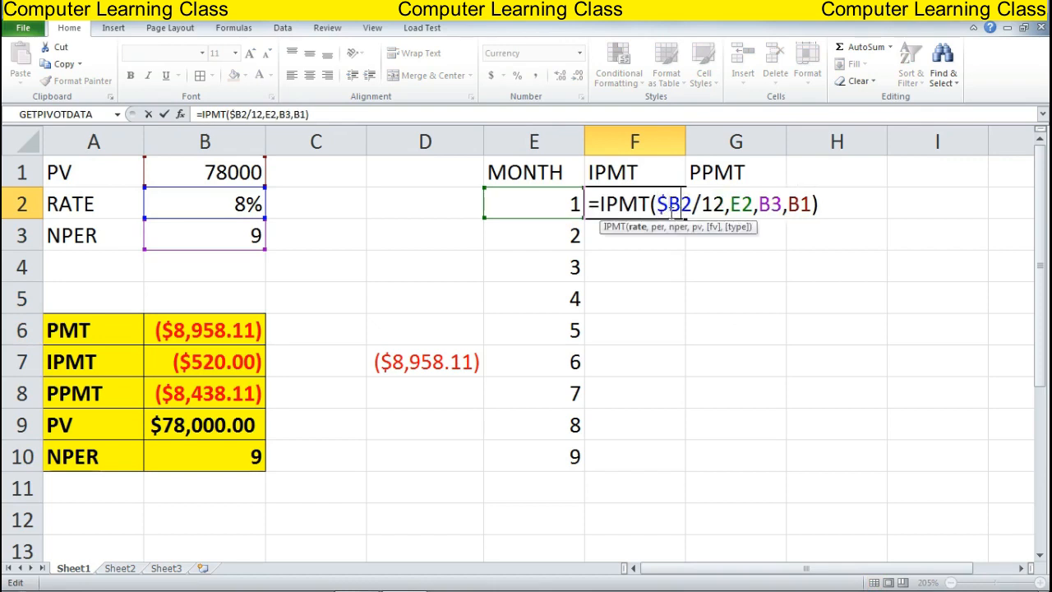
text($)
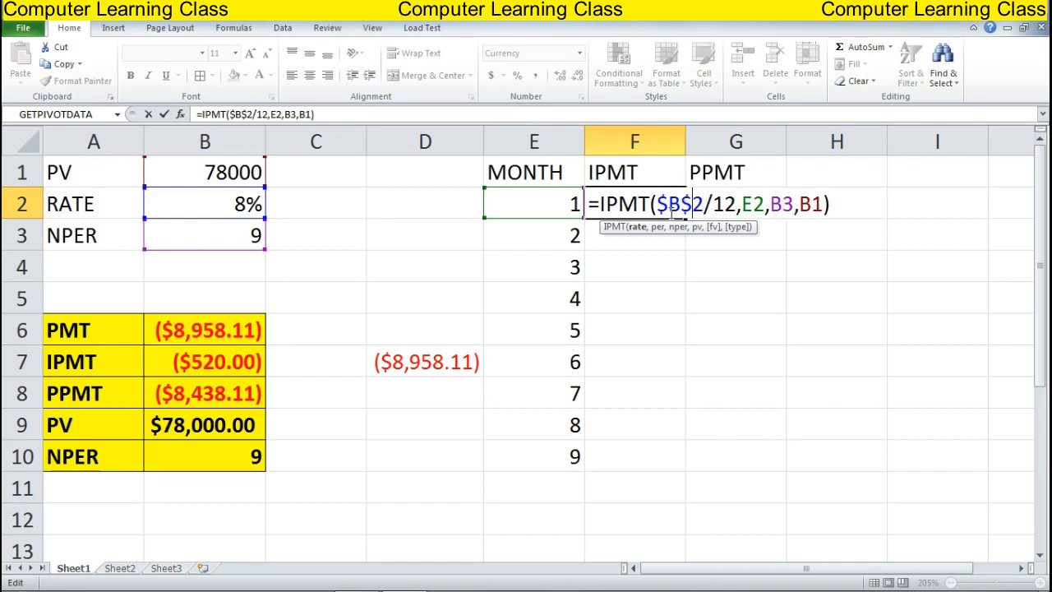
key(Right)
key(Right)
key(Right)
key(Right)
key(Right)
key(Right)
key(Right)
key(F4)
key(Right)
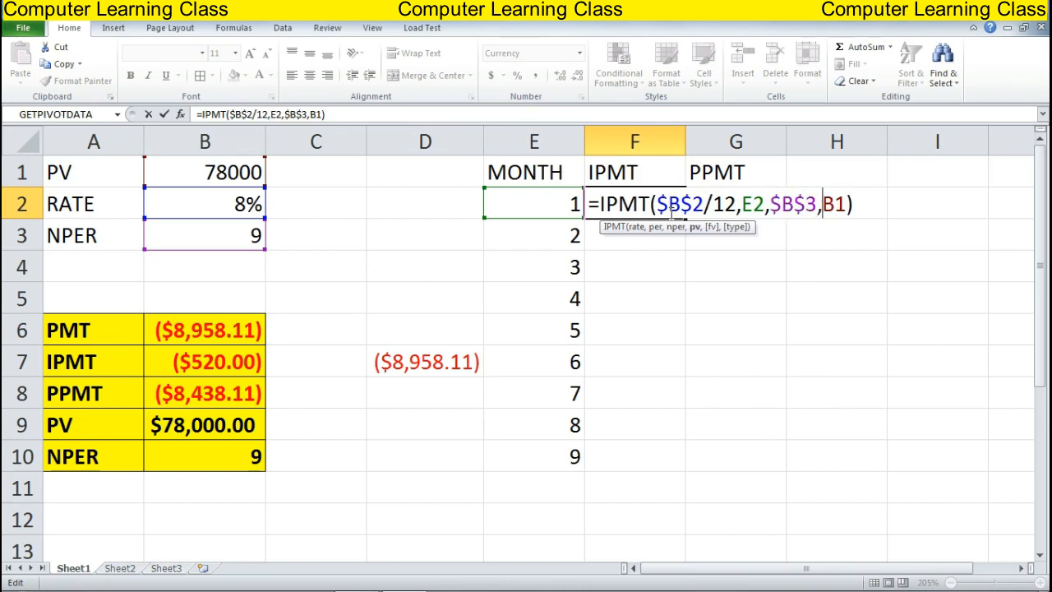
key(F4)
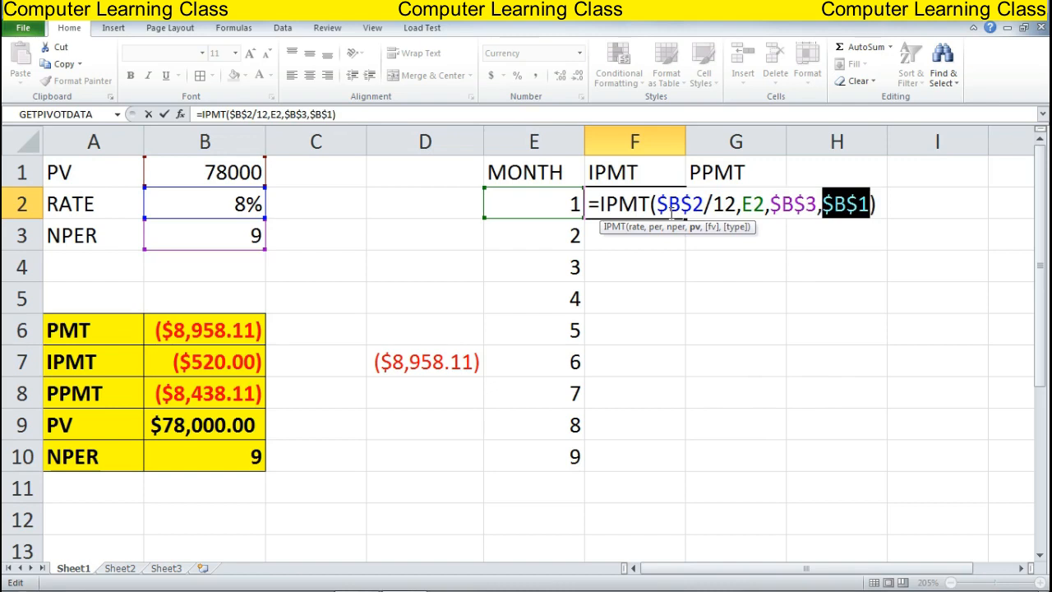
key(Return)
click(670, 211)
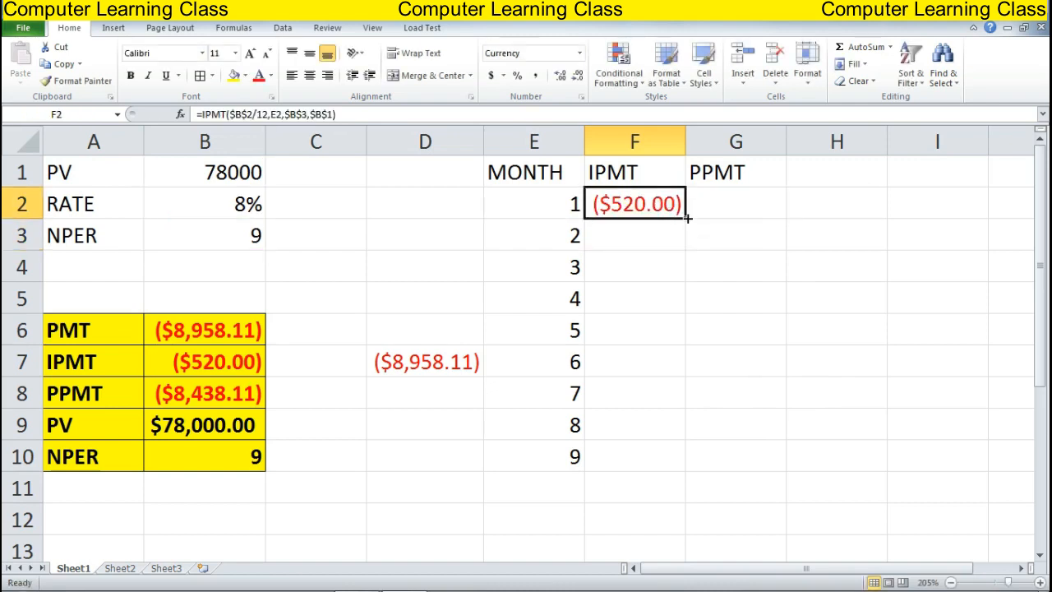
Copy F2's IPMT formula down to F10, giving ($520.00) through ($59.33)
drag(687, 218, 693, 474)
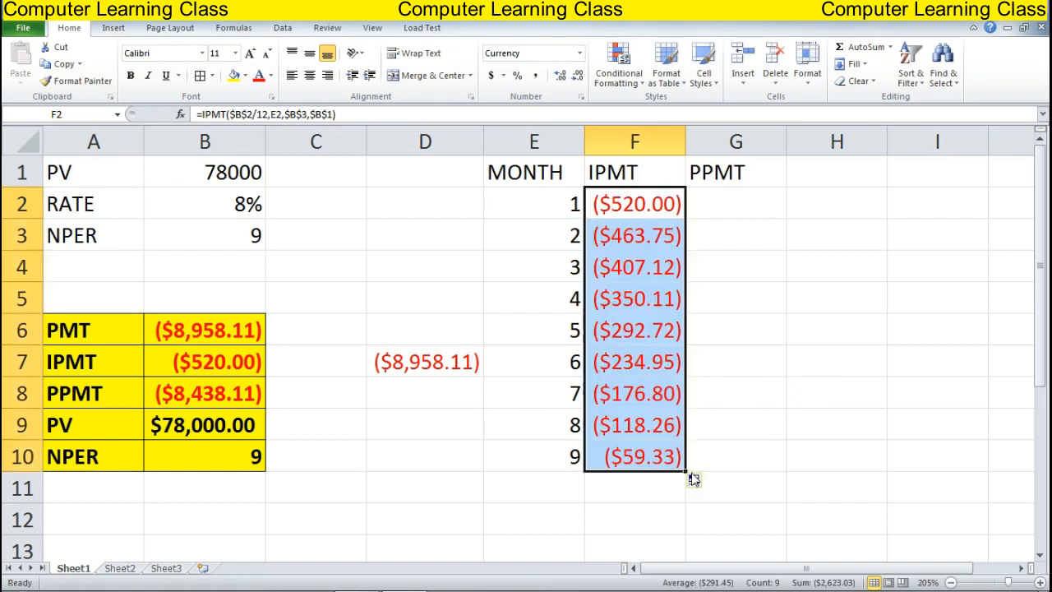
click(781, 334)
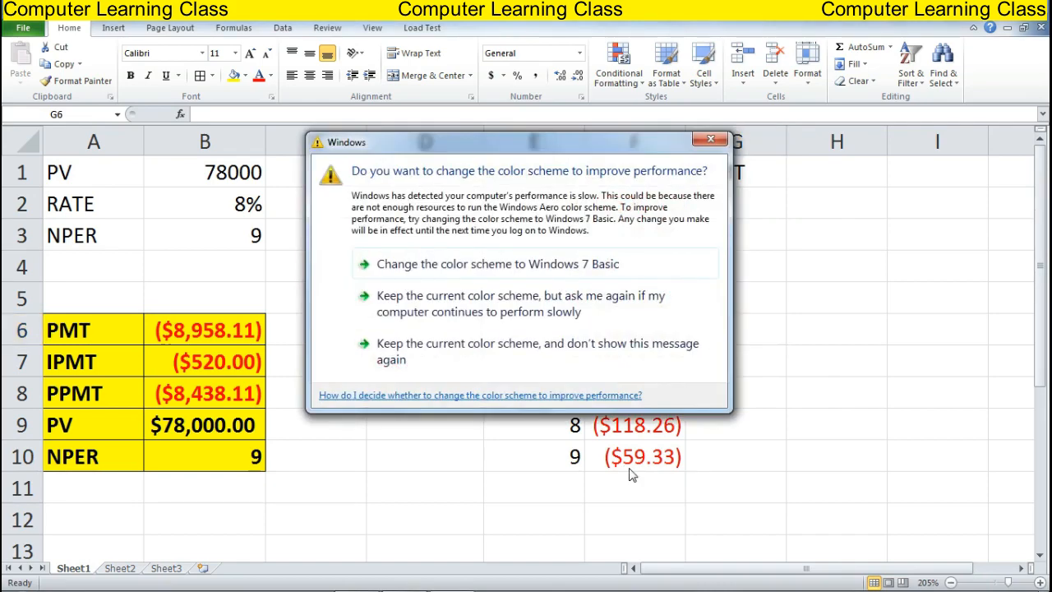
Keep the current Windows colour scheme and stop the prompt from appearing again
click(444, 355)
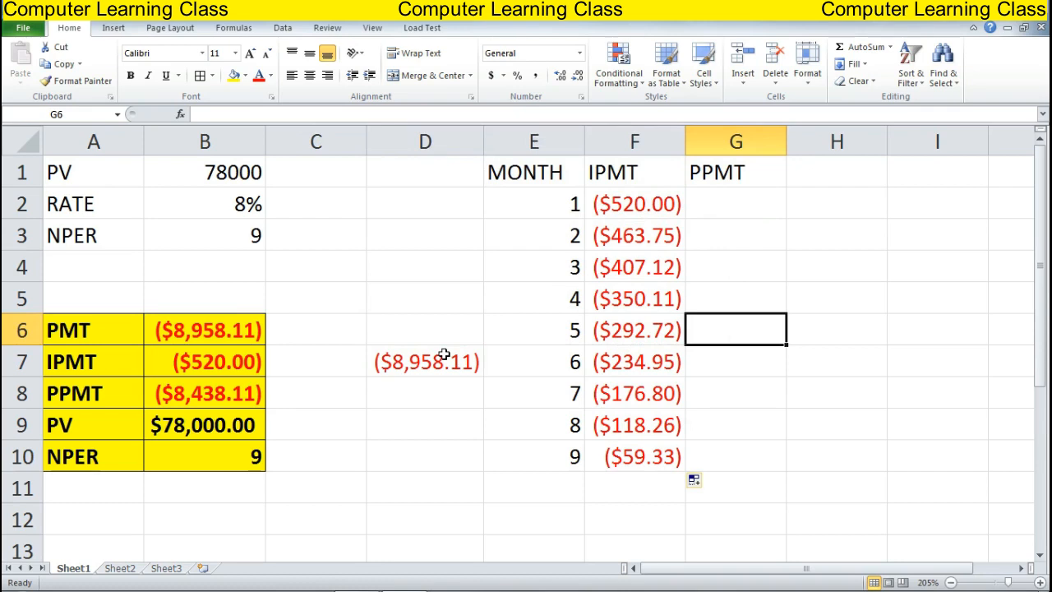
Start a PPMT formula in G2 with rate B2/12 and period E2
key(Up)
key(Up)
key(Up)
key(Up)
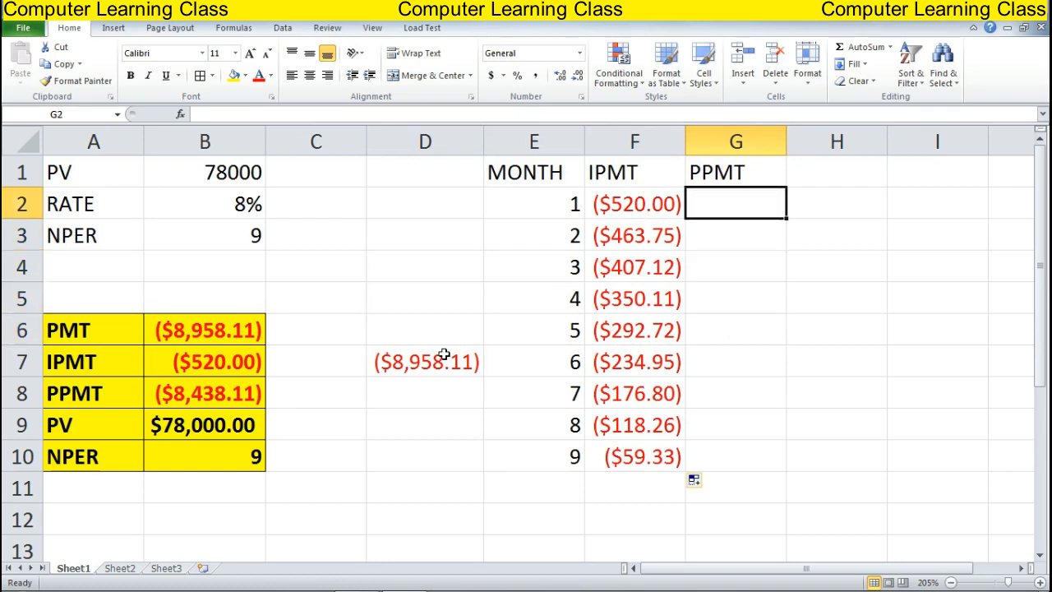
text(=PP)
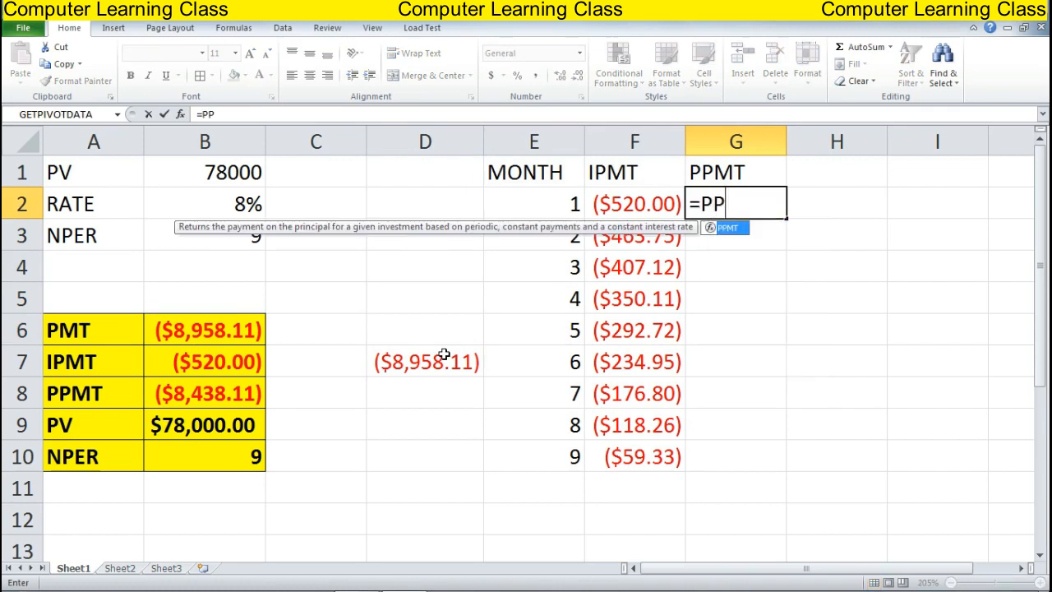
text(MT()
key(Left)
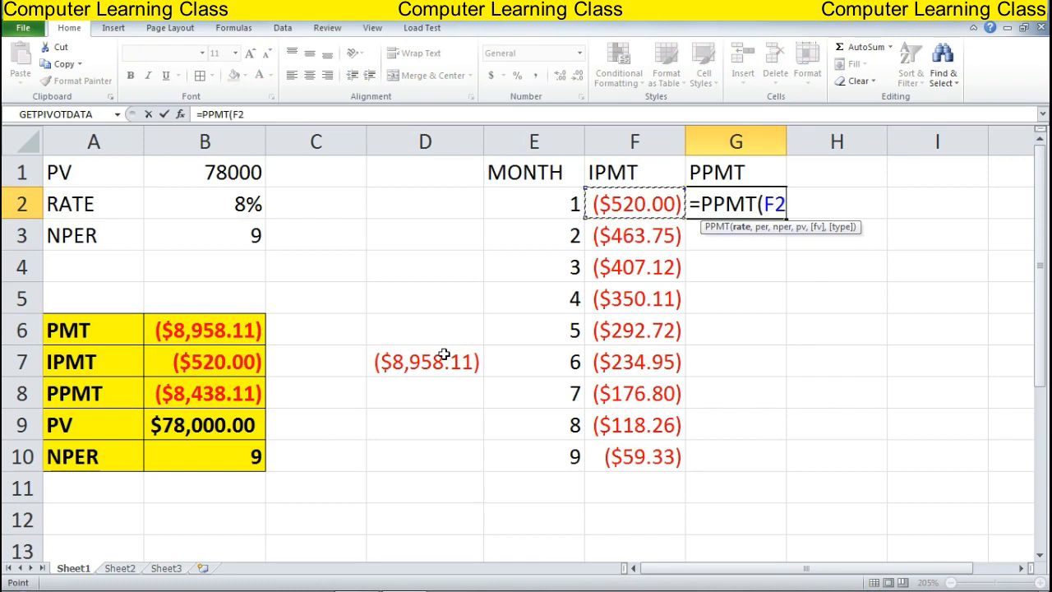
key(Left)
key(Left)
key(Left)
key(Left)
text(/)
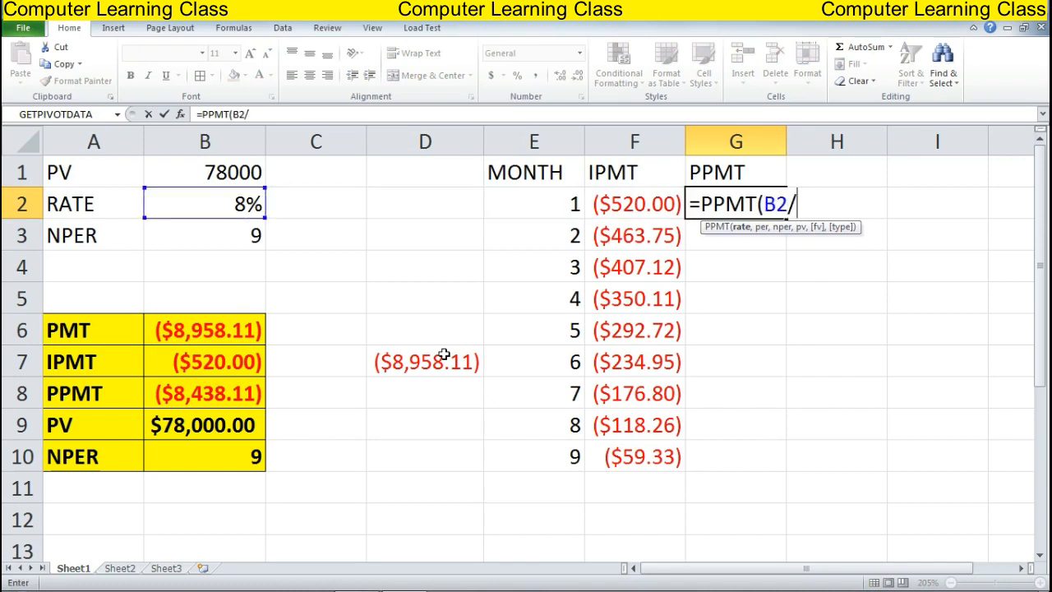
text(12,)
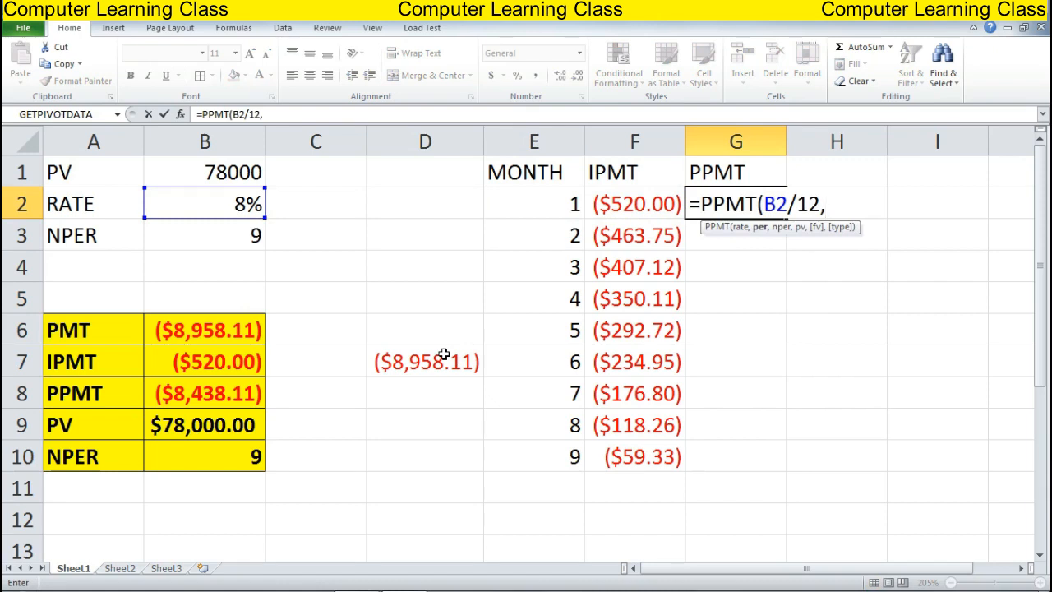
key(Left)
key(Left)
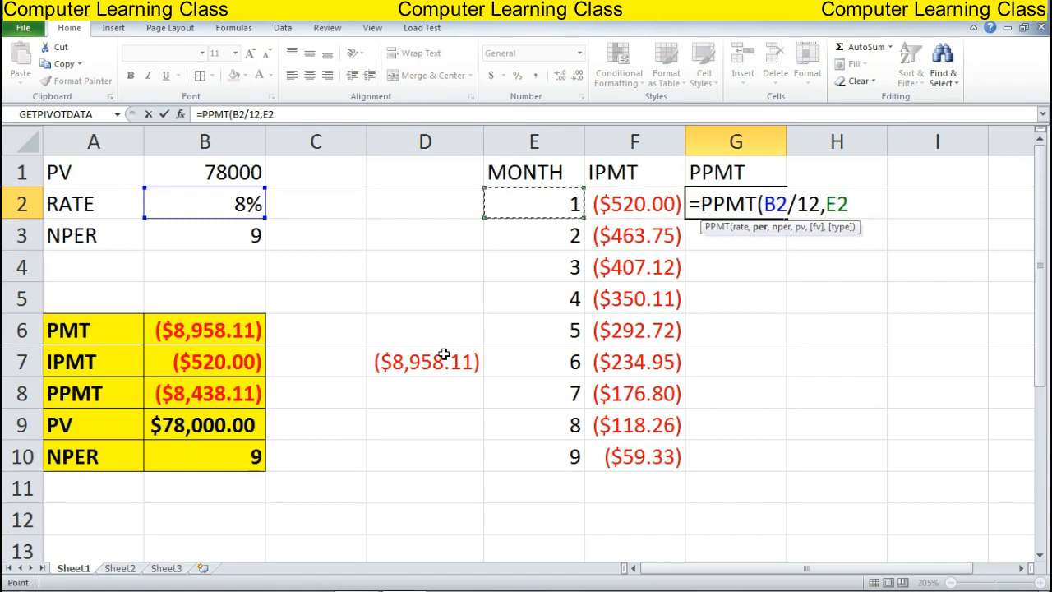
text(,)
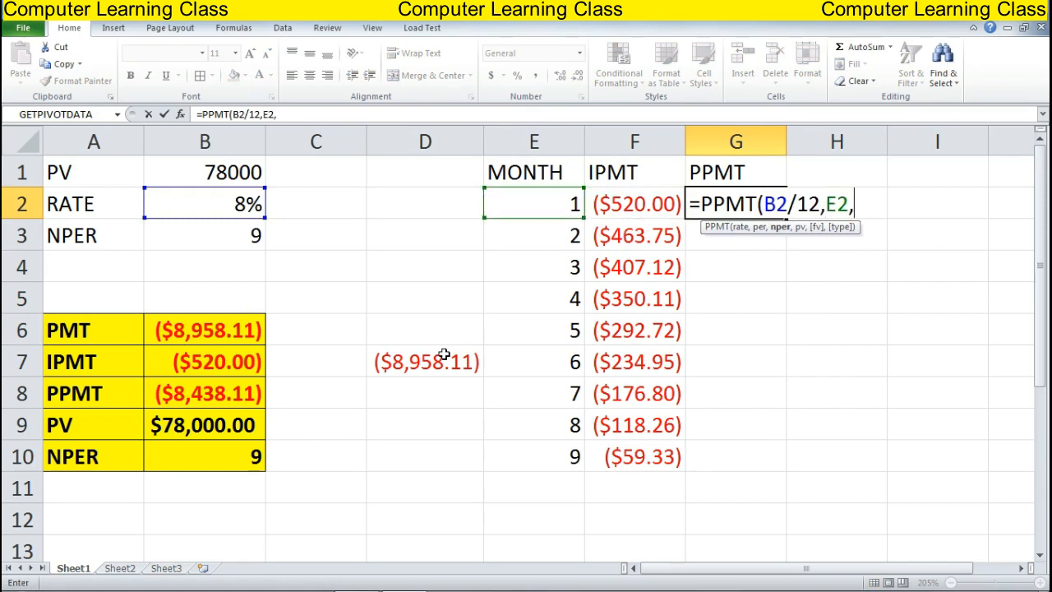
Finish G2 as =PPMT(B2/12,E2,B3,B1), returning ($8,438.11)
key(Down)
key(Down)
key(Left)
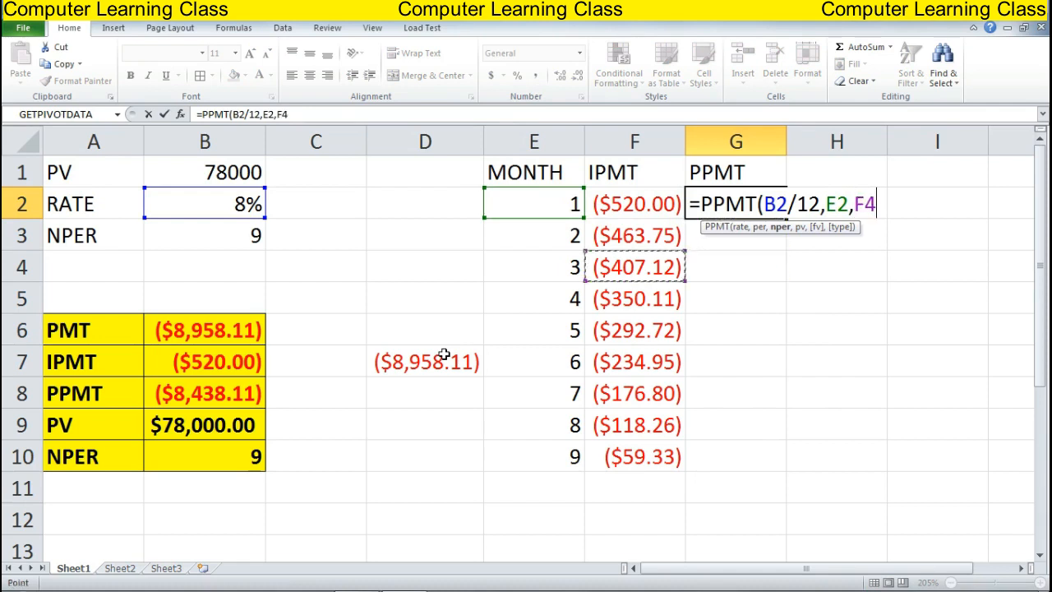
key(Left)
key(Left)
key(Left)
key(Left)
key(Up)
text(,)
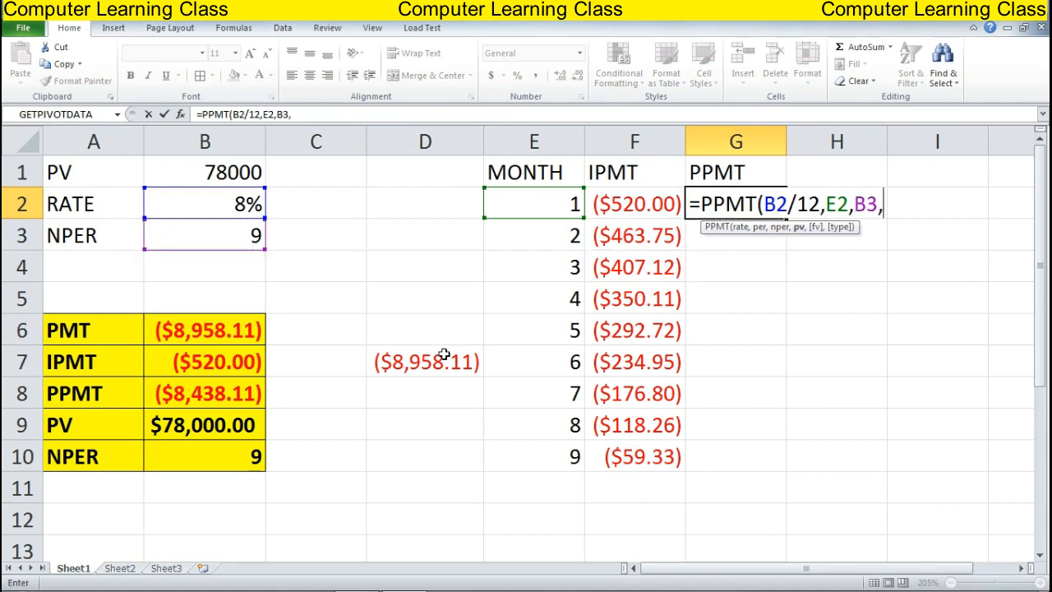
key(Left)
key(Left)
key(Left)
key(Left)
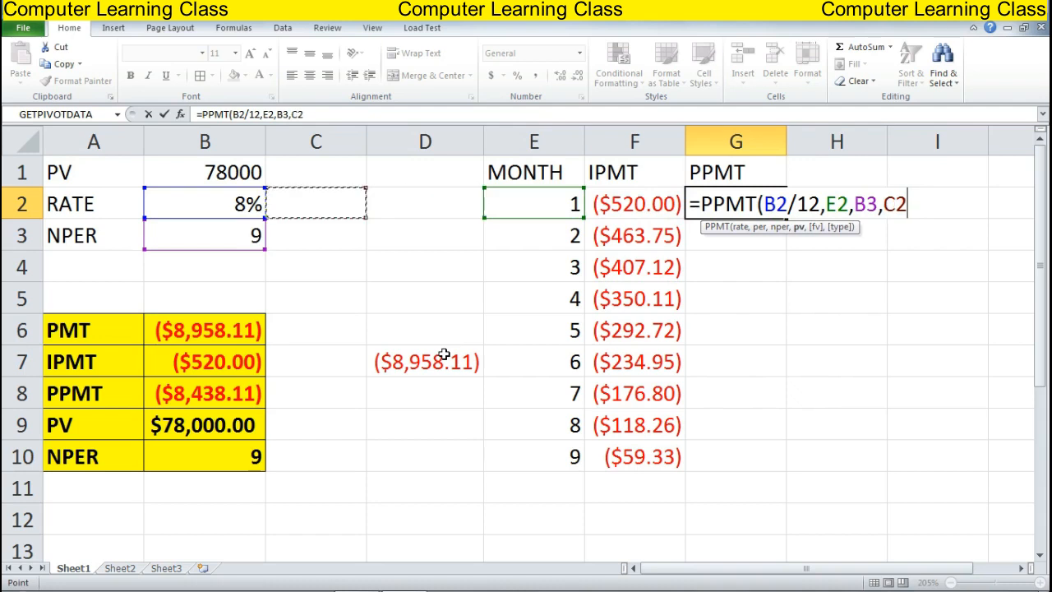
key(Up)
key(Left)
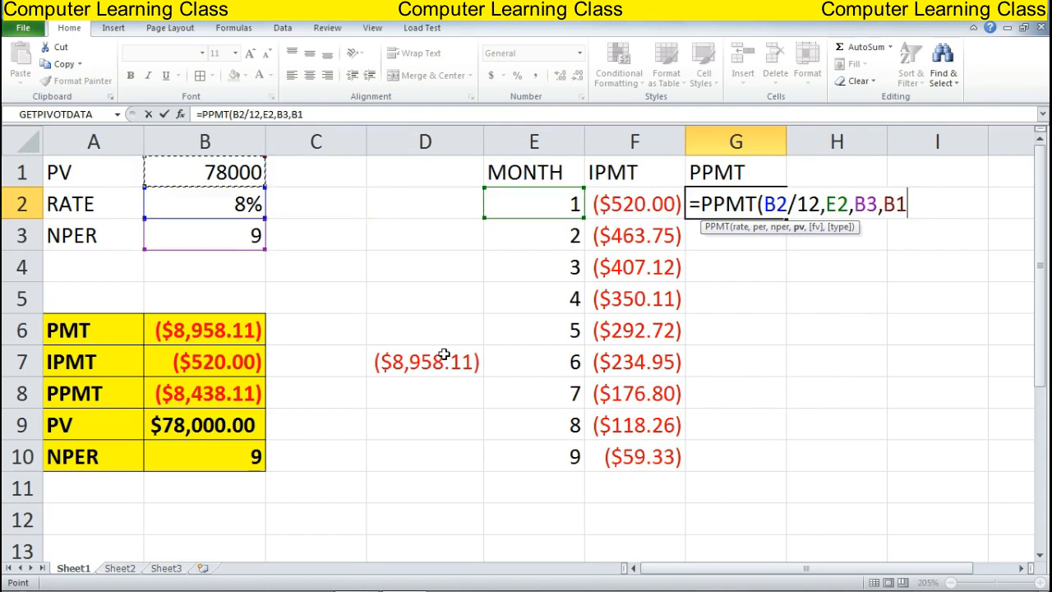
text())
key(Return)
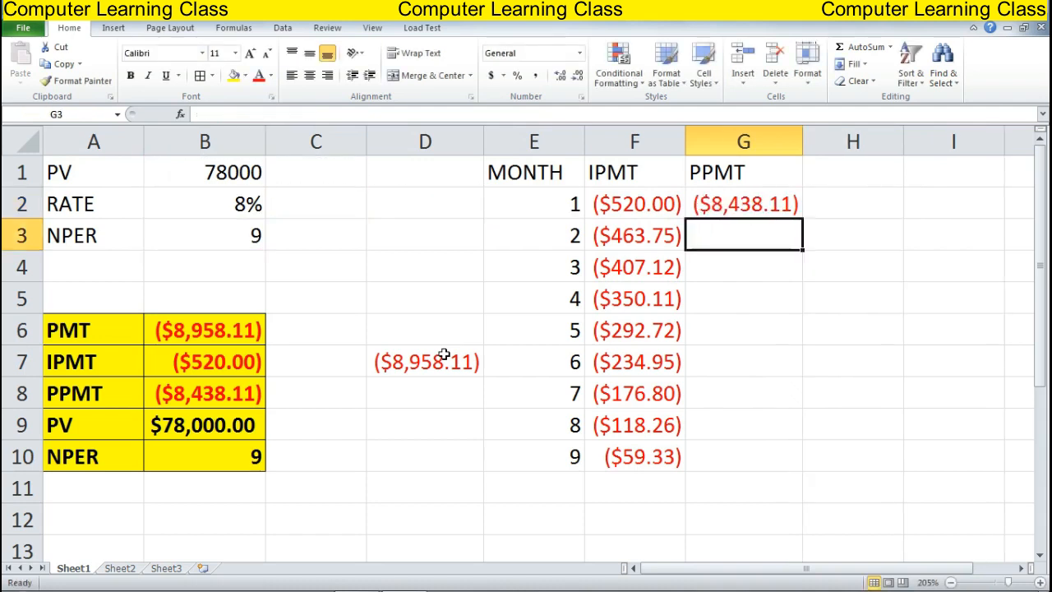
key(Up)
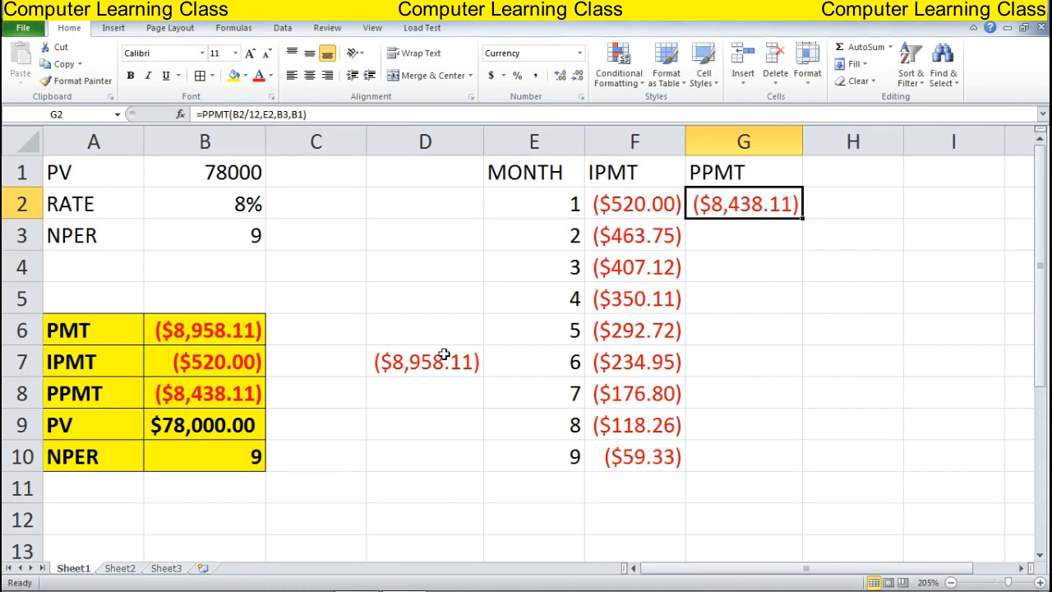
Make G2's B2, B3 and B1 references absolute with F4
key(F2)
key(Left)
key(Left)
key(Left)
key(Left)
key(Left)
key(Left)
key(Left)
key(Left)
key(Left)
key(Left)
key(Left)
key(Left)
key(Left)
key(Left)
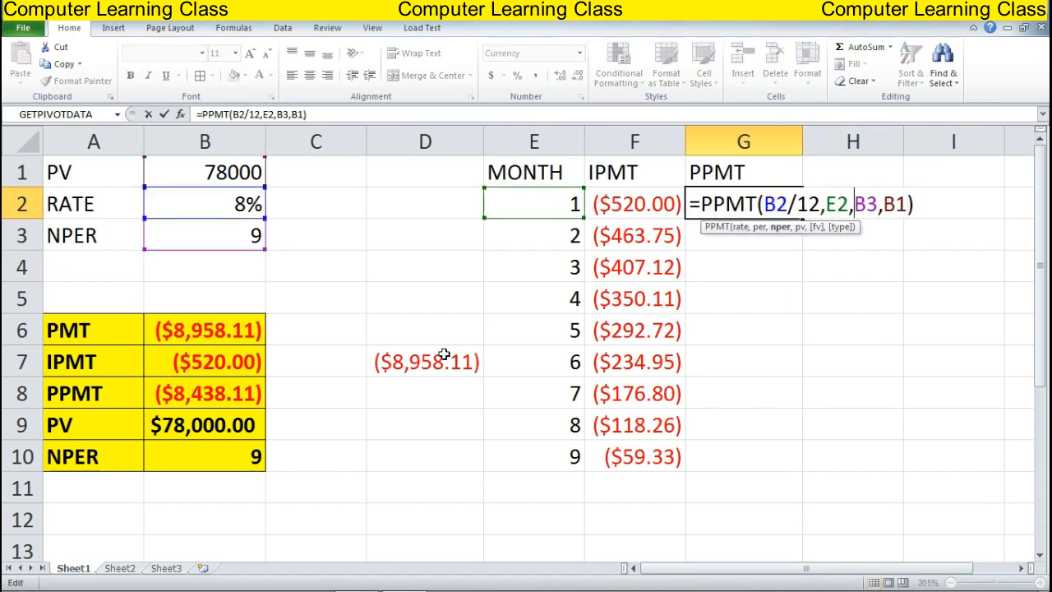
key(Left)
key(F4)
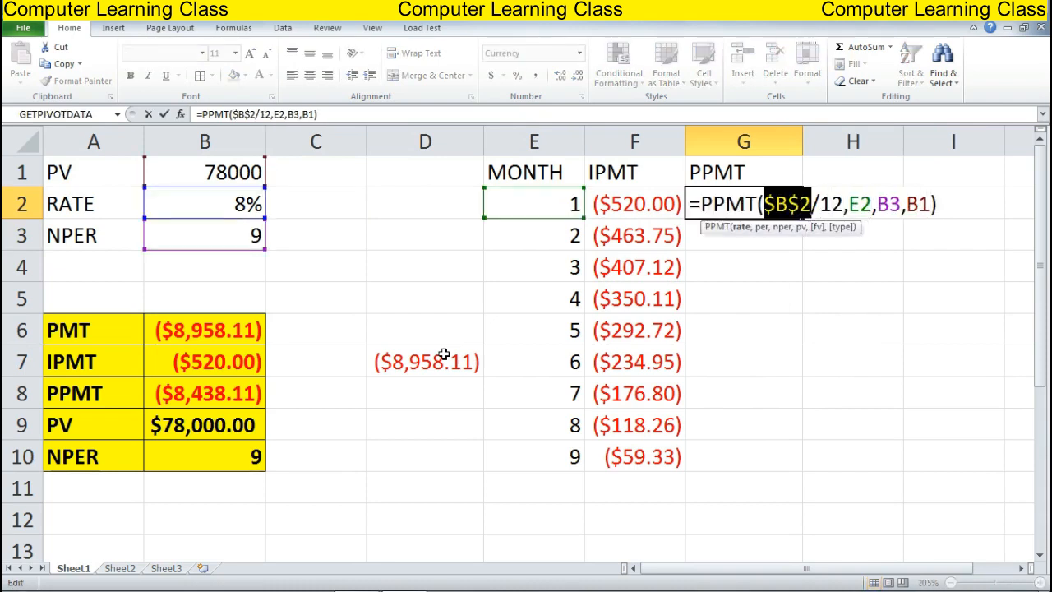
key(Right)
key(Right)
key(Right)
key(Right)
key(Right)
key(Right)
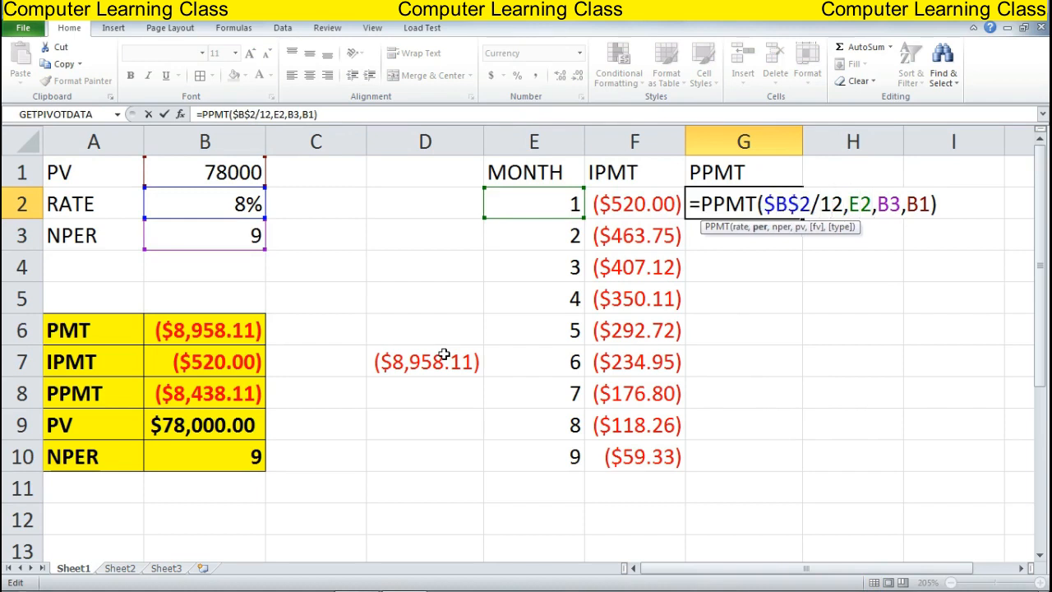
key(Right)
key(F4)
key(Right)
key(Right)
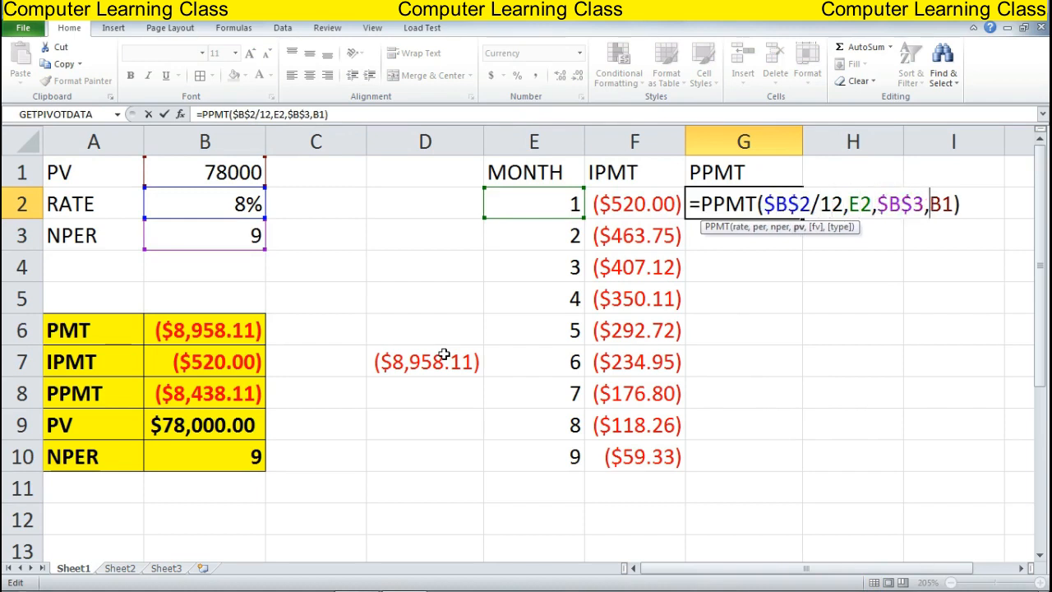
key(F4)
key(Return)
Fill G2's PPMT formula down to G10, showing ($8,438.11) to ($8,898.79)
key(Up)
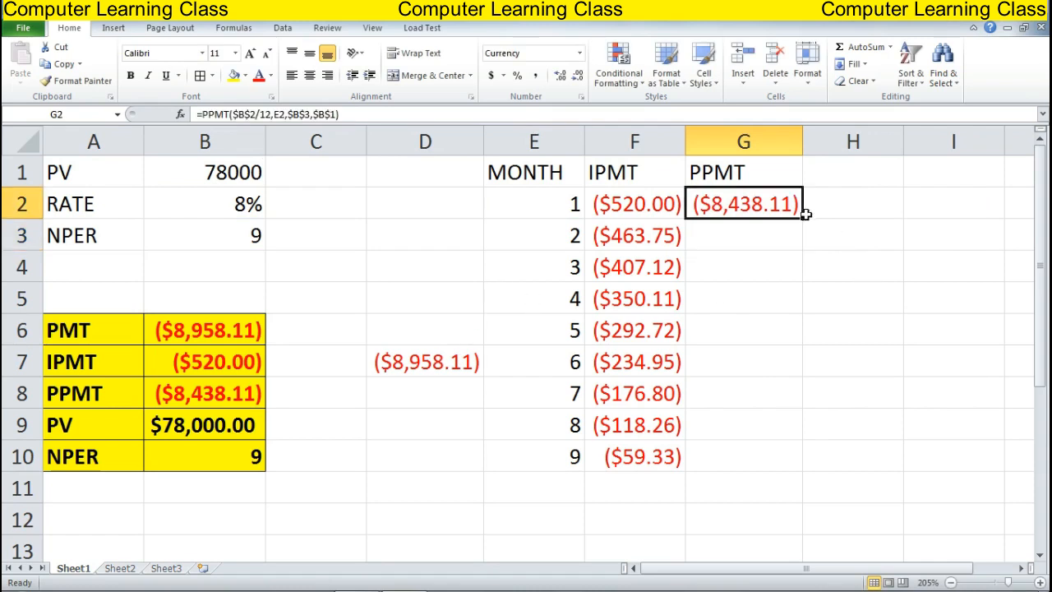
drag(802, 220, 798, 464)
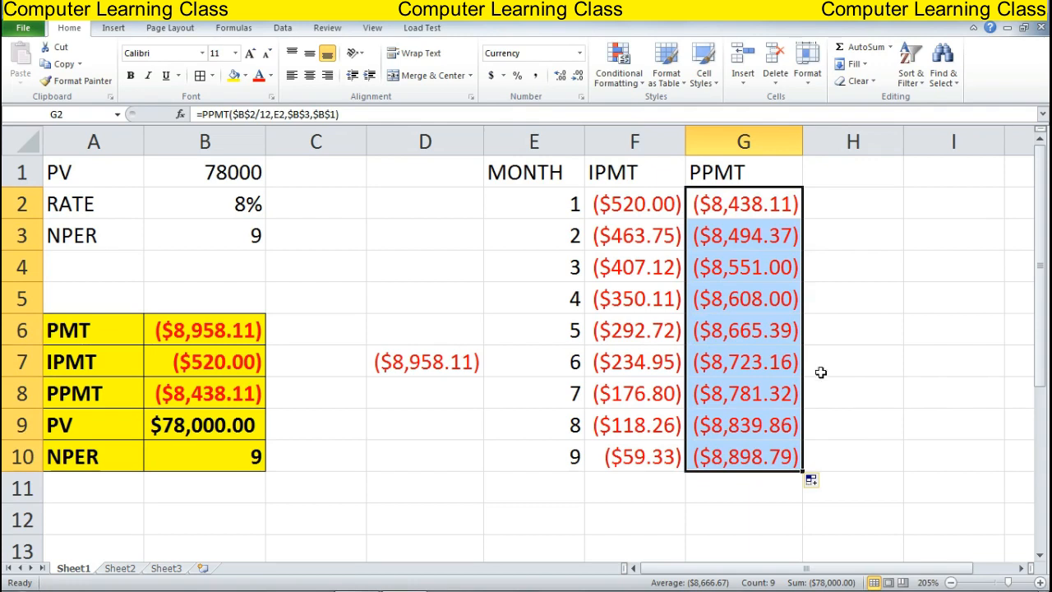
click(617, 480)
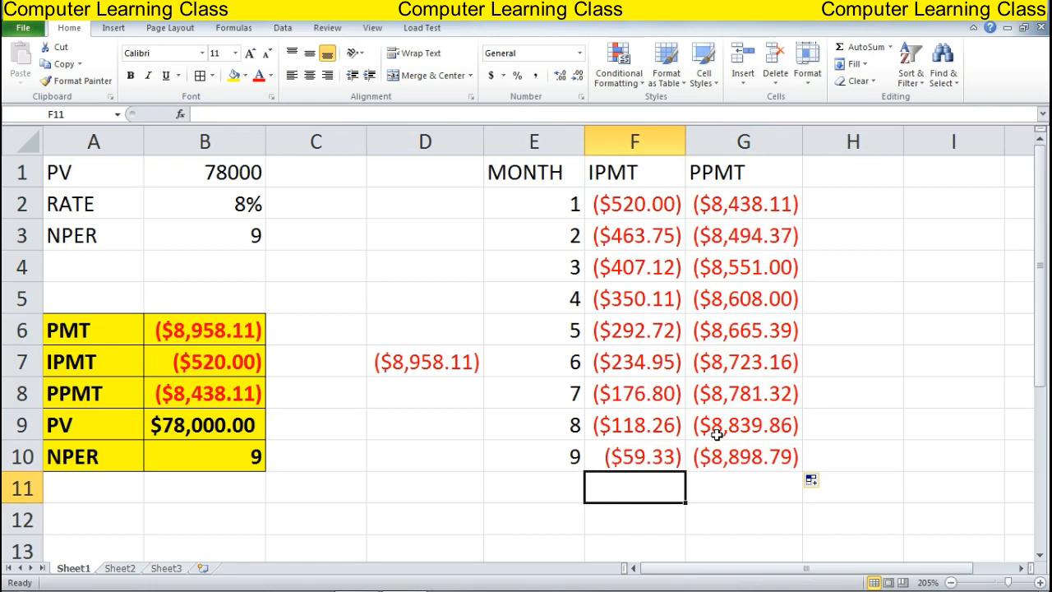
AutoSum F2:F10 into F11 and G2:G10 into G11, totalling ($2,623.03) and ($78,000.00)
key(alt+equal)
key(Return)
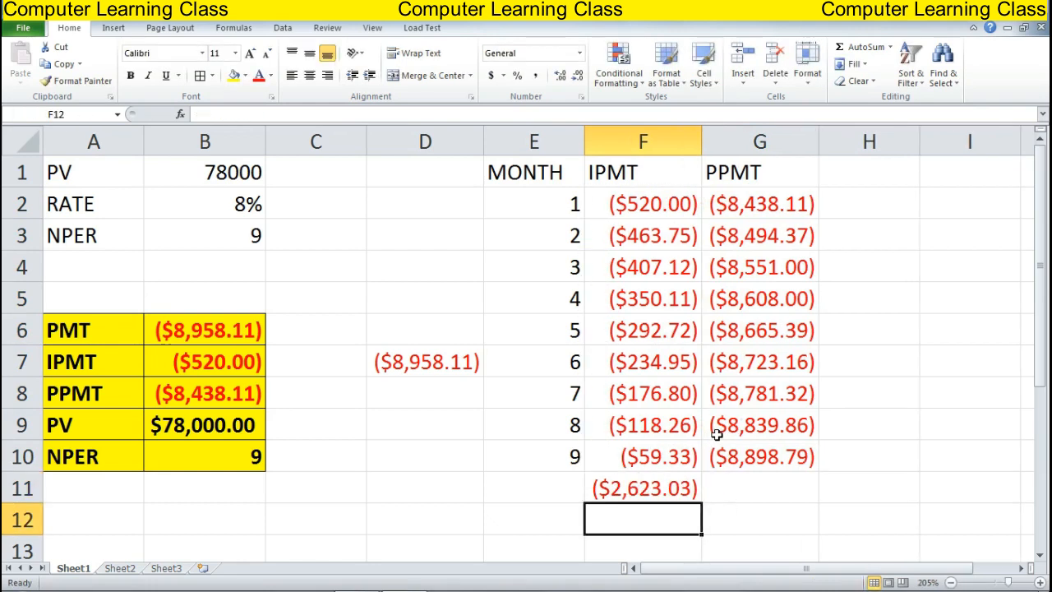
key(Up)
key(Right)
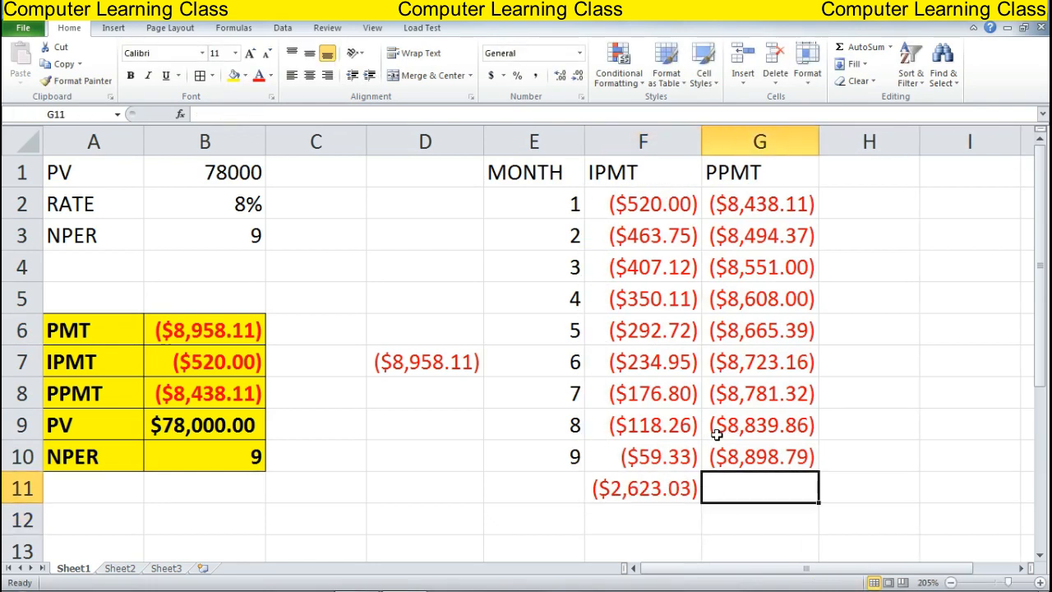
key(alt)
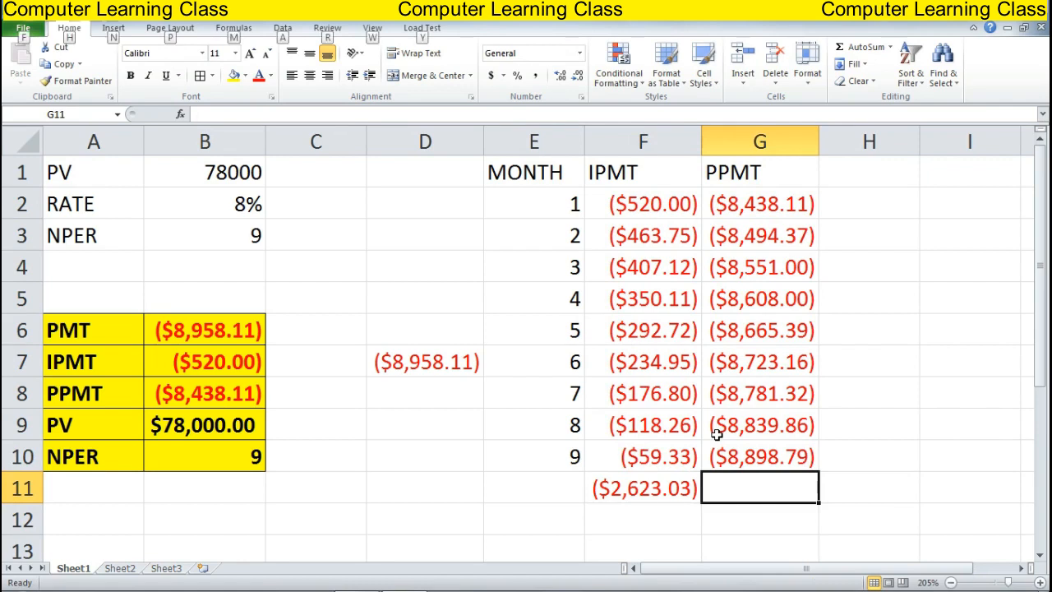
key(alt+=)
key(Return)
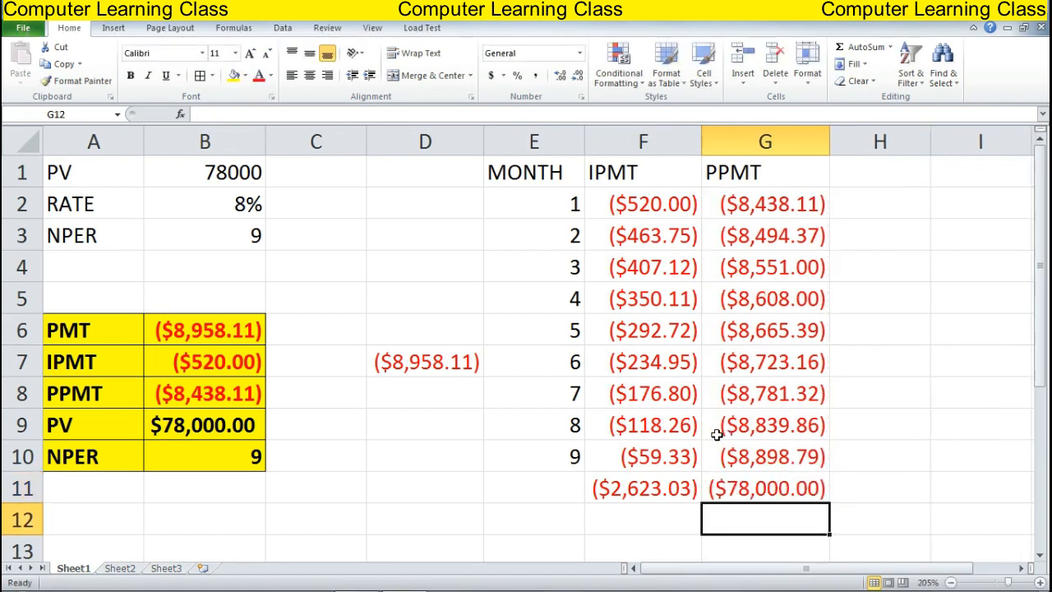
key(Up)
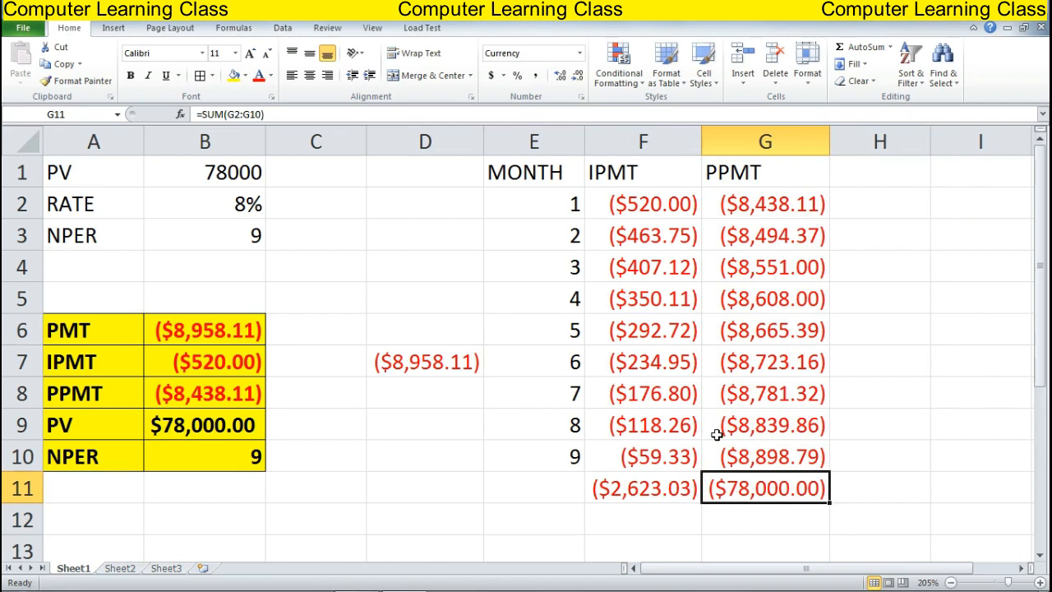
key(Left)
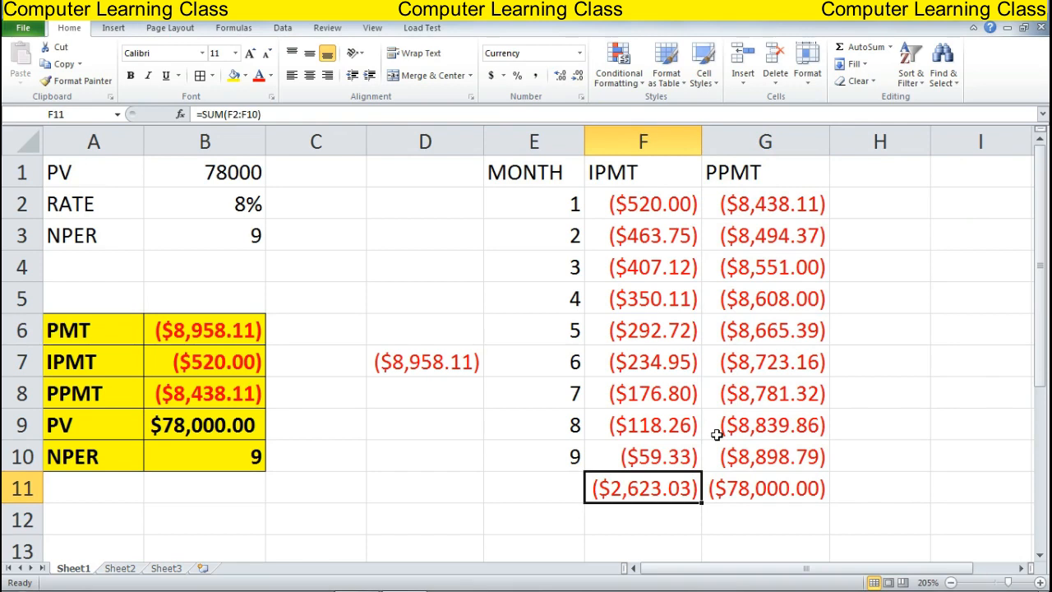
Fill the MONTH, IPMT and PPMT headers in E1:G1 with yellow
drag(510, 172, 718, 172)
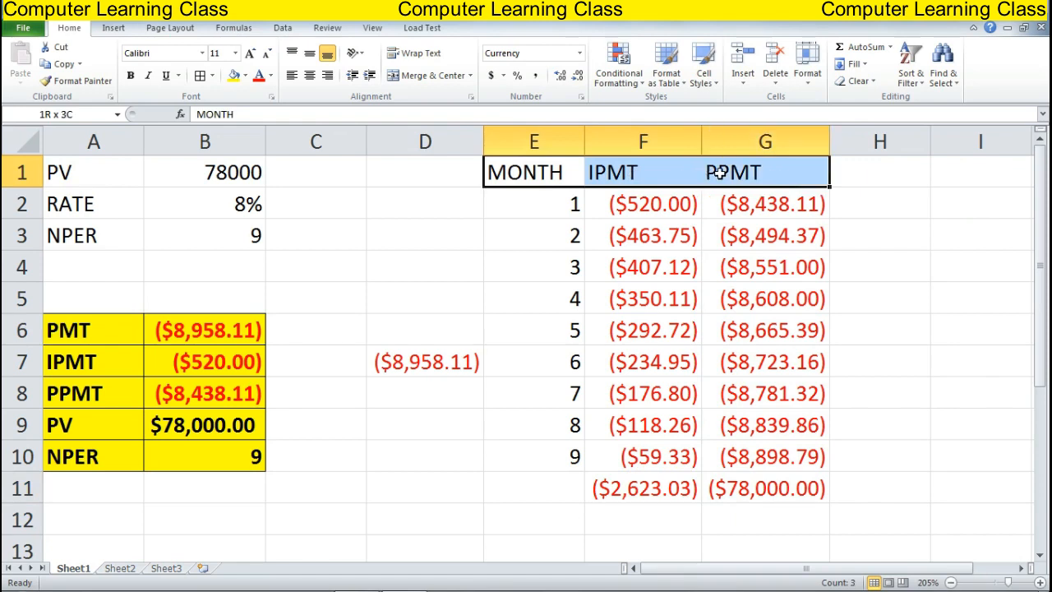
click(234, 75)
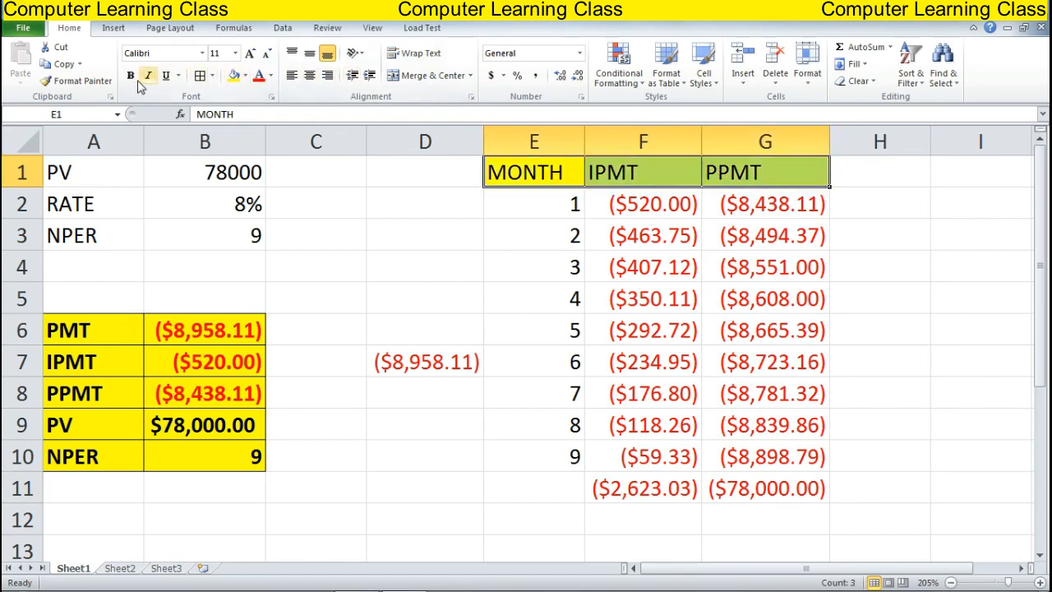
click(424, 255)
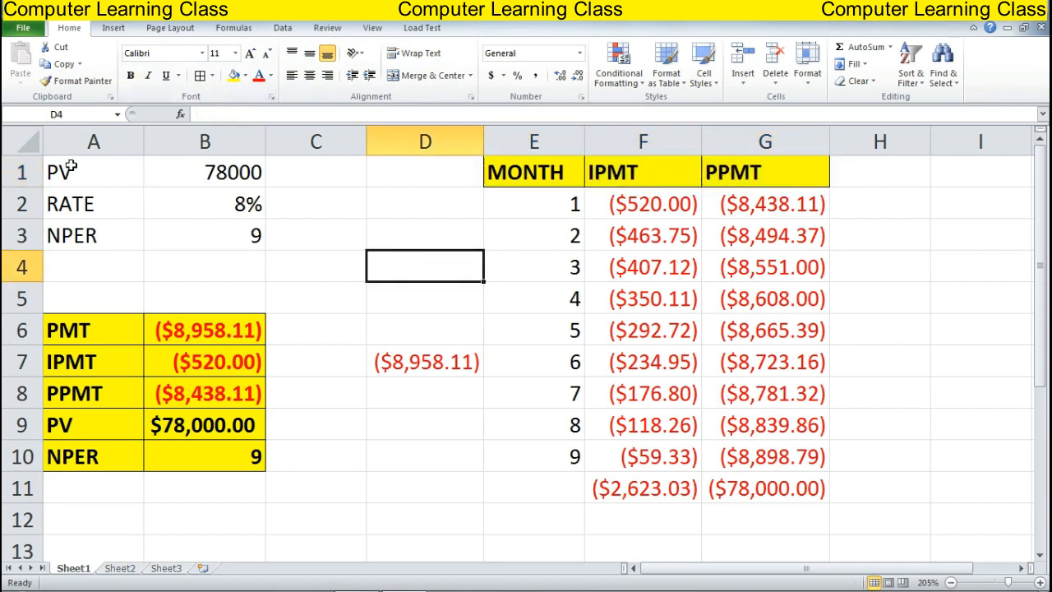
Give the PV, RATE and NPER labels in A1:A3 a light grey fill
drag(72, 167, 95, 240)
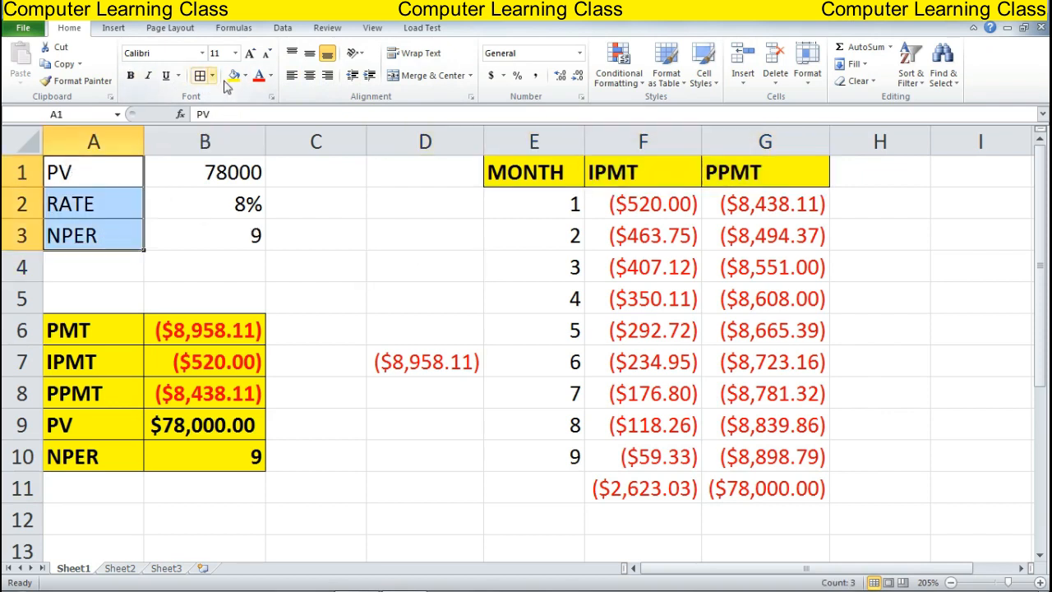
click(245, 74)
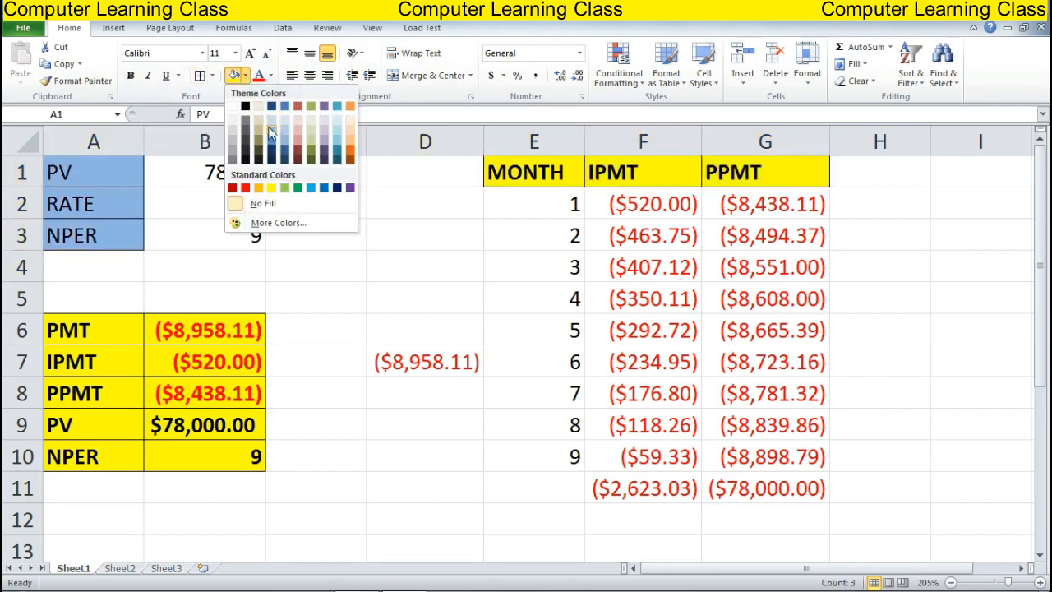
click(236, 127)
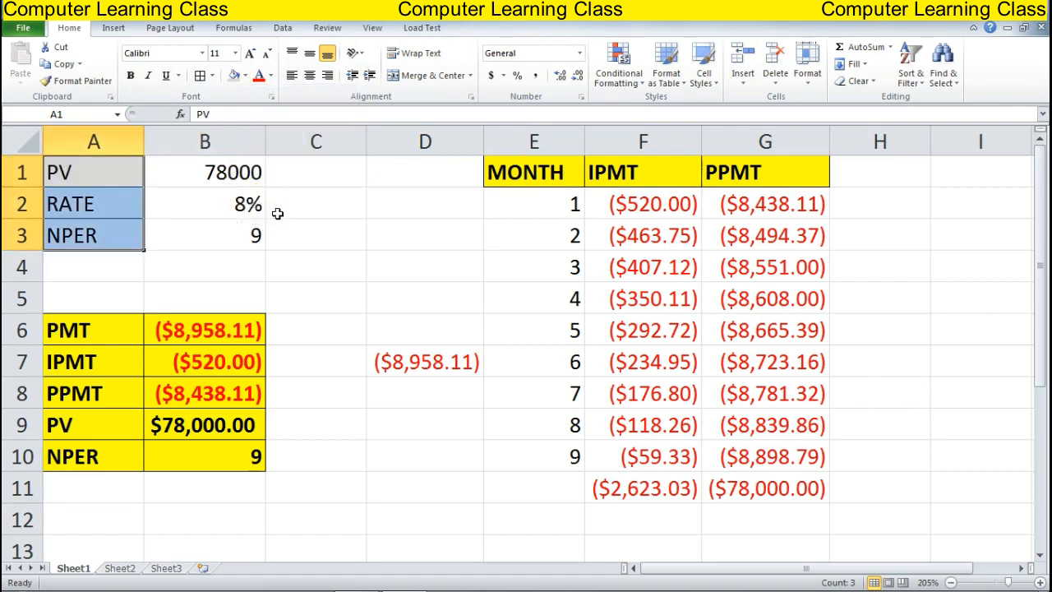
click(371, 255)
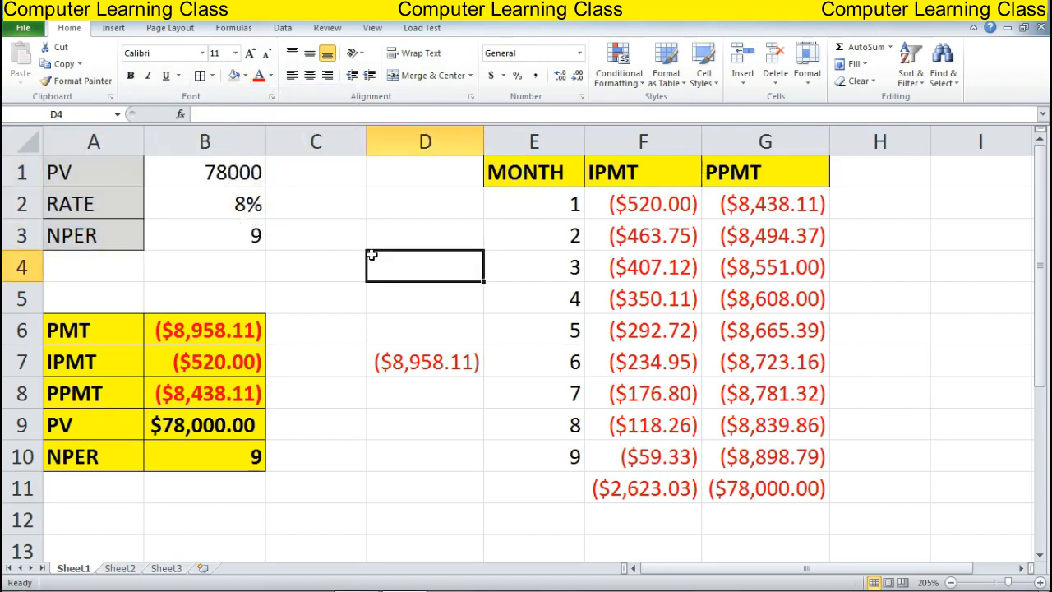